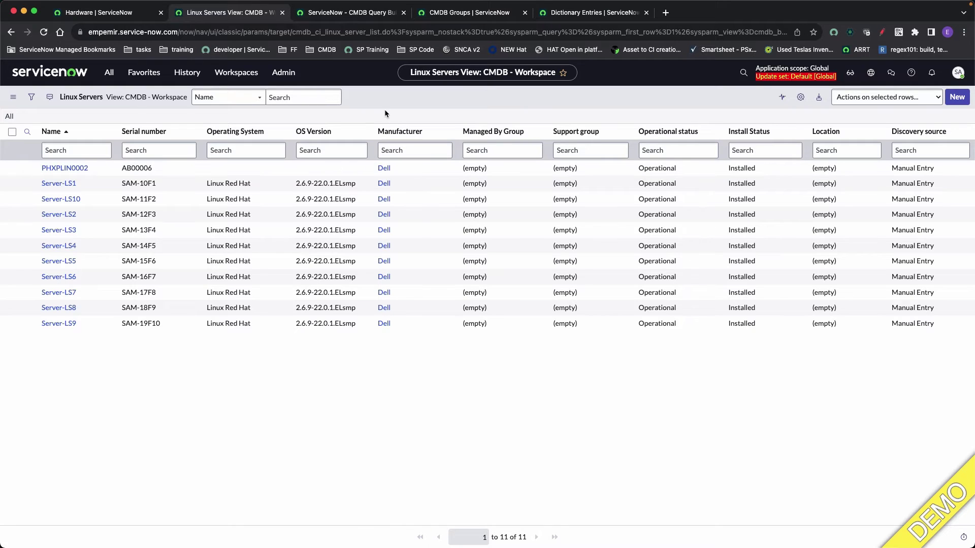
Switch to CMDB Query Builder and create a new CMDB Query named "Linux Server Demo"
left_click(352, 15)
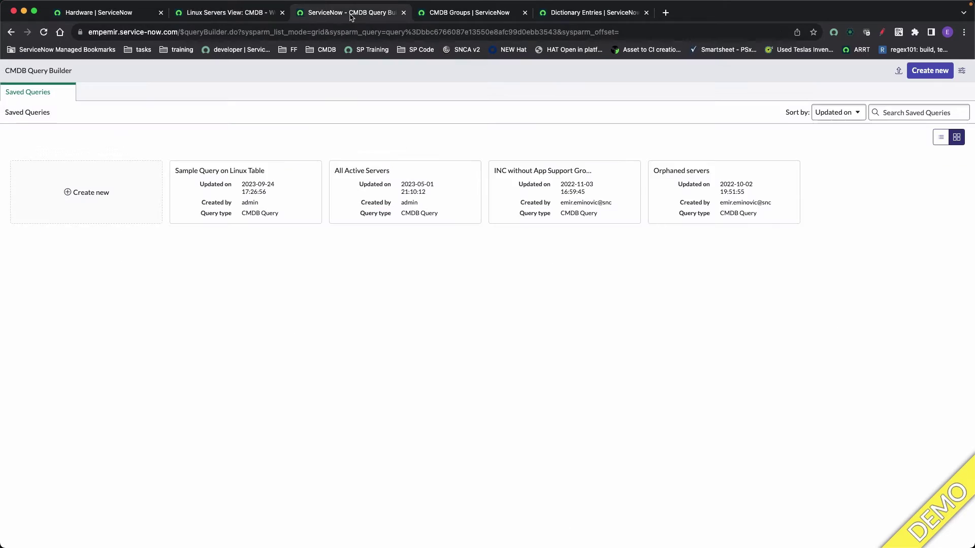
left_click(92, 196)
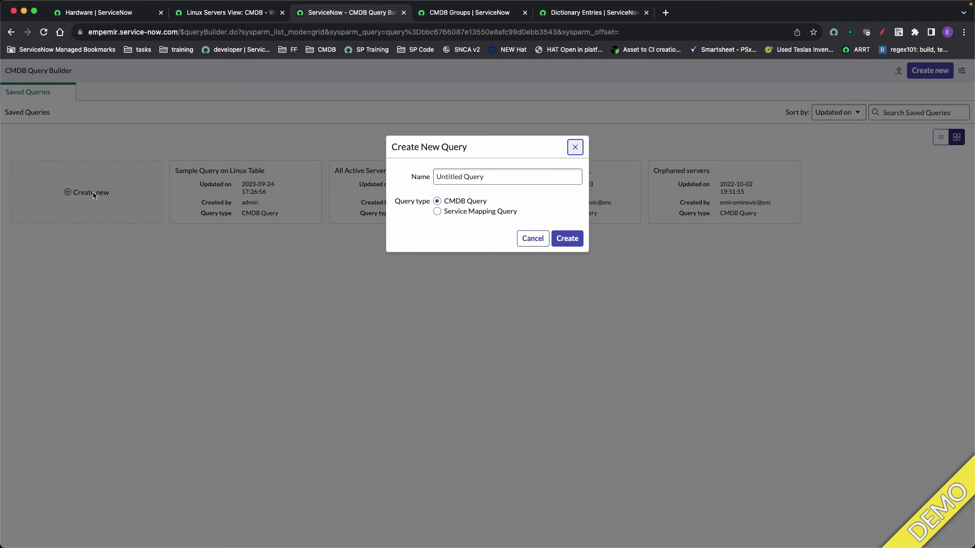
left_click(467, 177)
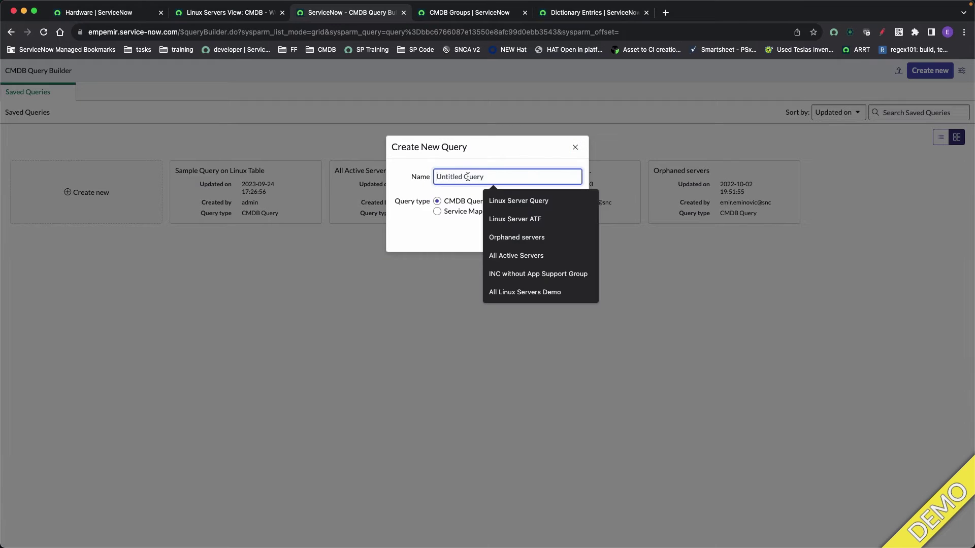
type("Linux Ser")
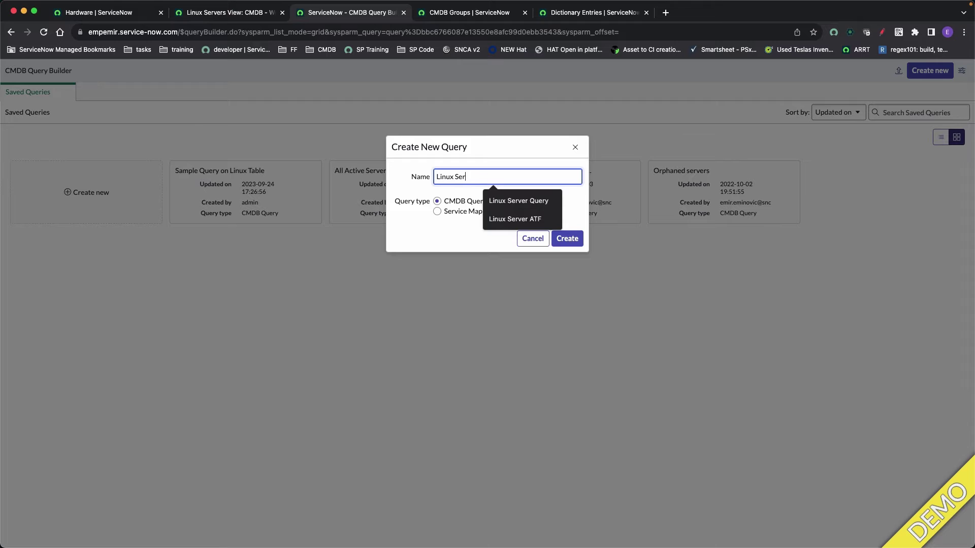
type("ver Demo")
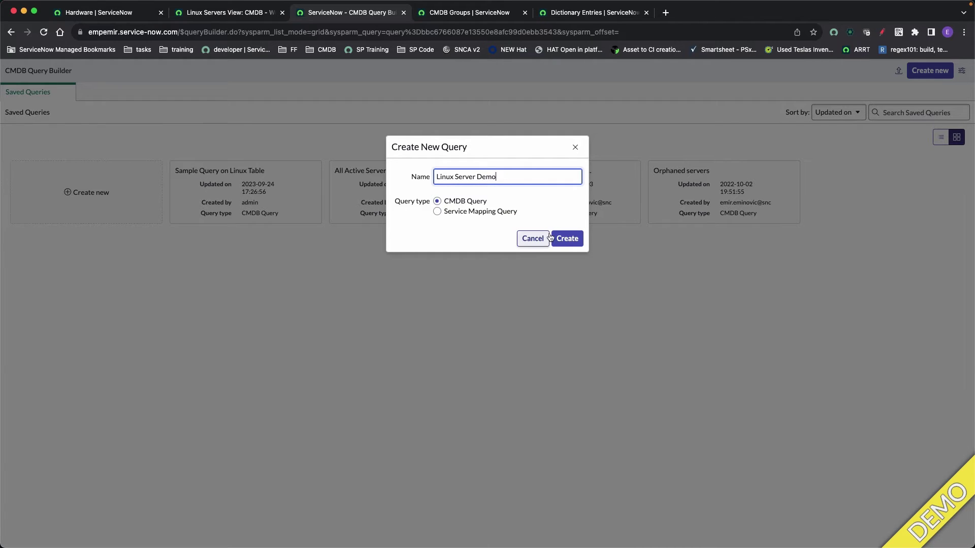
left_click(569, 240)
Find the Linux Server class among the CMDB classes by searching "linux" and place it on the query canvas as the starting node
left_click(51, 144)
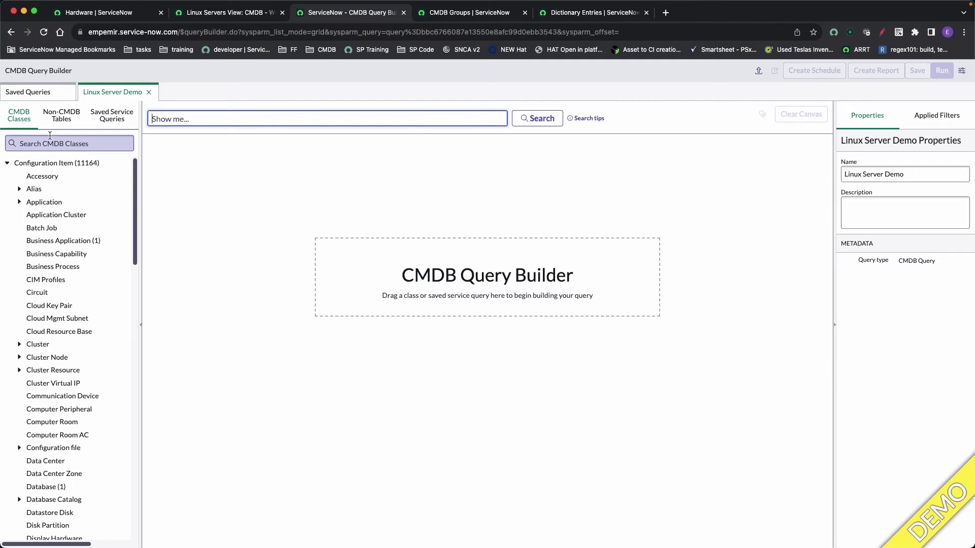
type("linux")
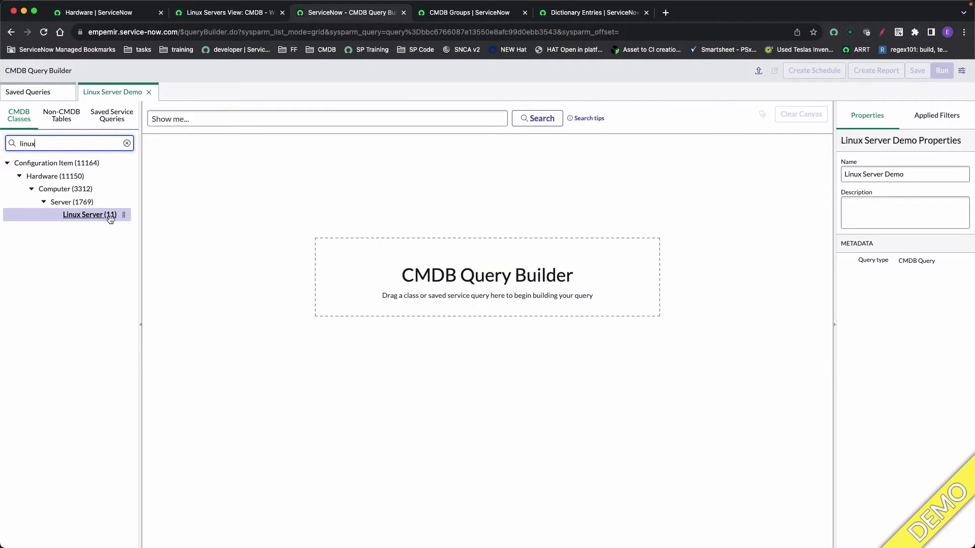
left_click_drag(105, 217, 457, 307)
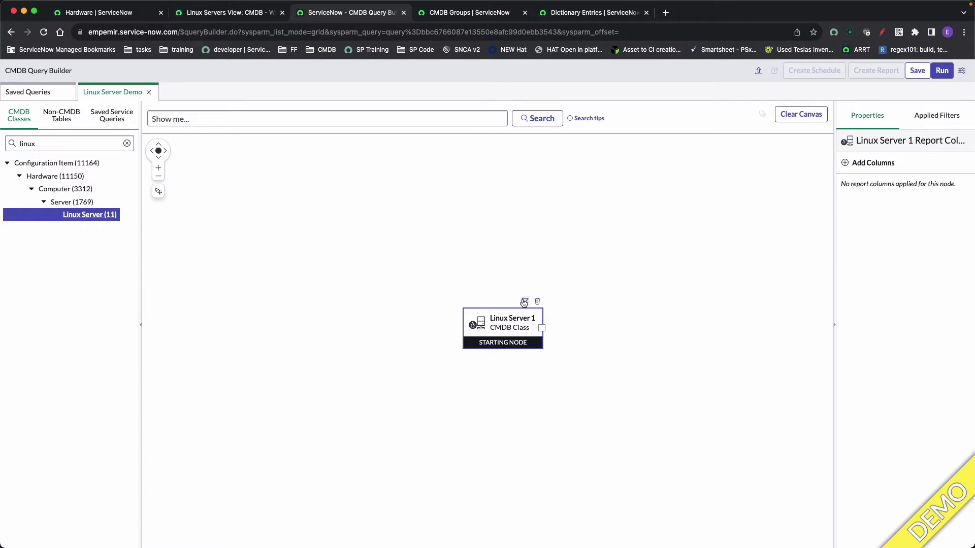
Add a filter condition to the Linux Server node requiring Operational status is Operational
left_click(524, 302)
left_click(304, 204)
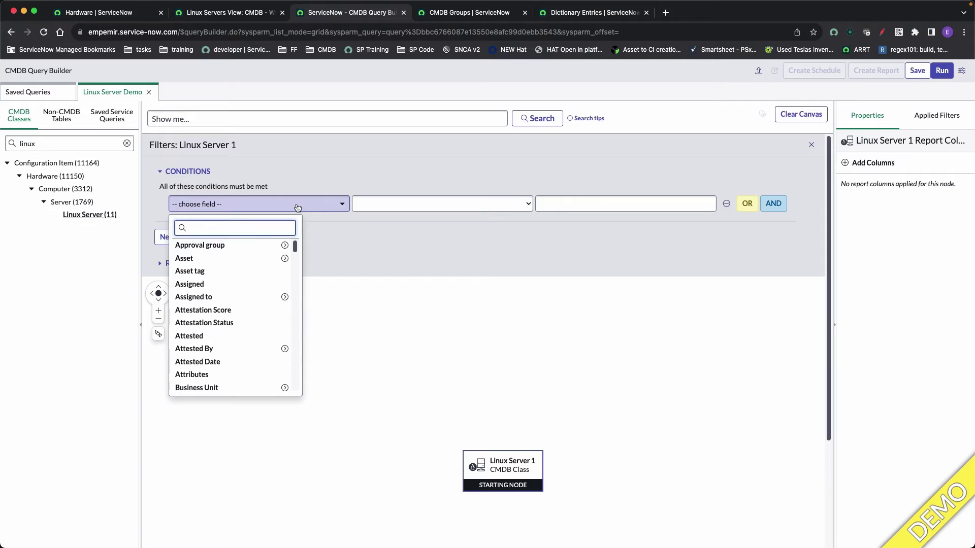
type("opera")
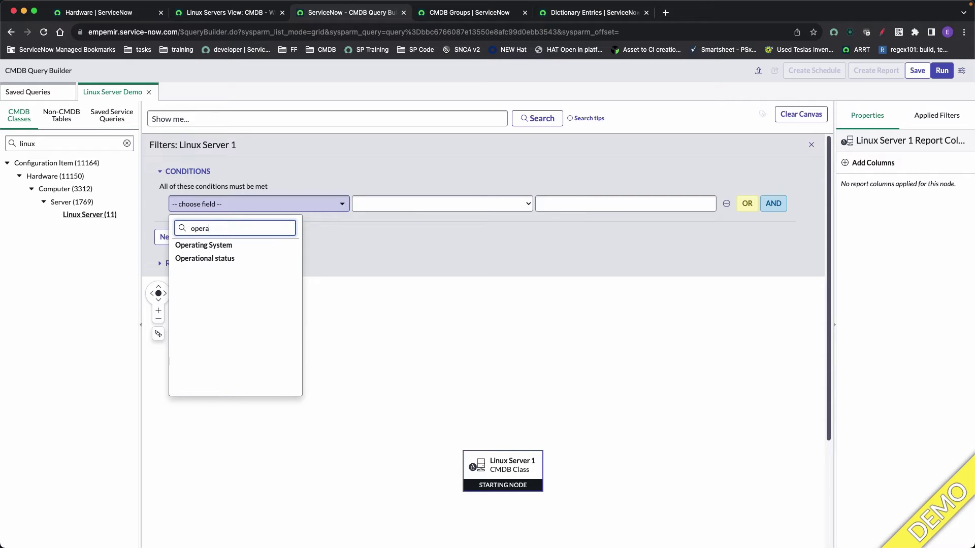
left_click(247, 259)
Add an AND condition requiring Install Status is Installed to the node's filter, and run the query
left_click(774, 204)
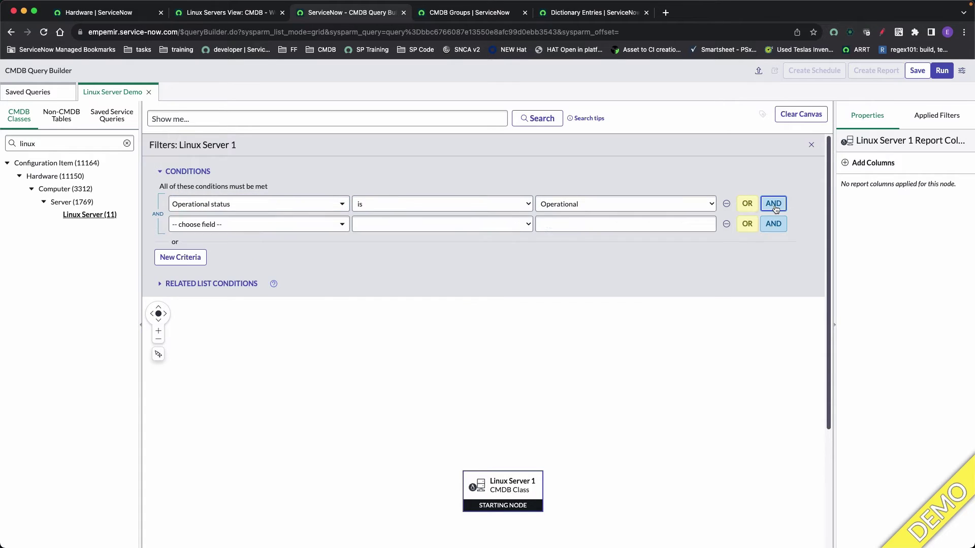
left_click(283, 232)
type("insta")
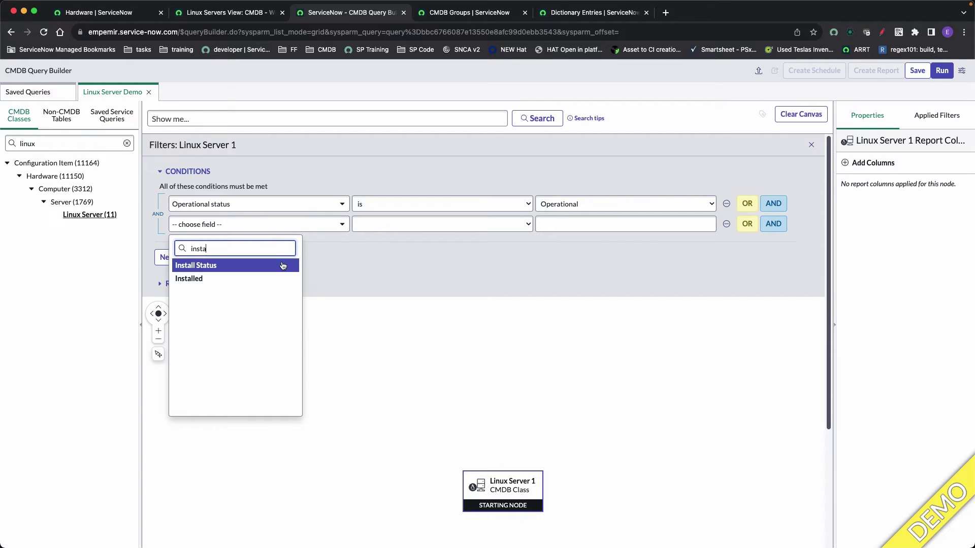
left_click(282, 265)
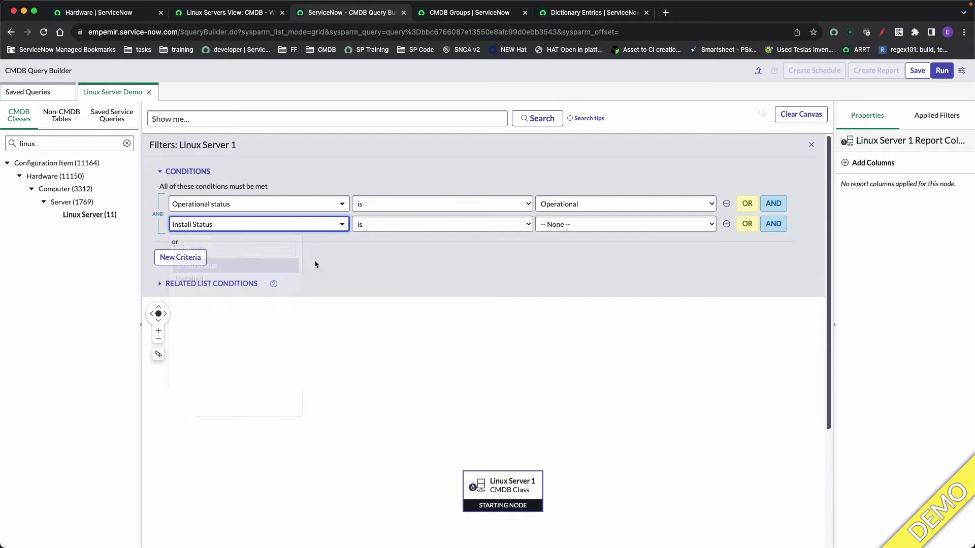
left_click(634, 222)
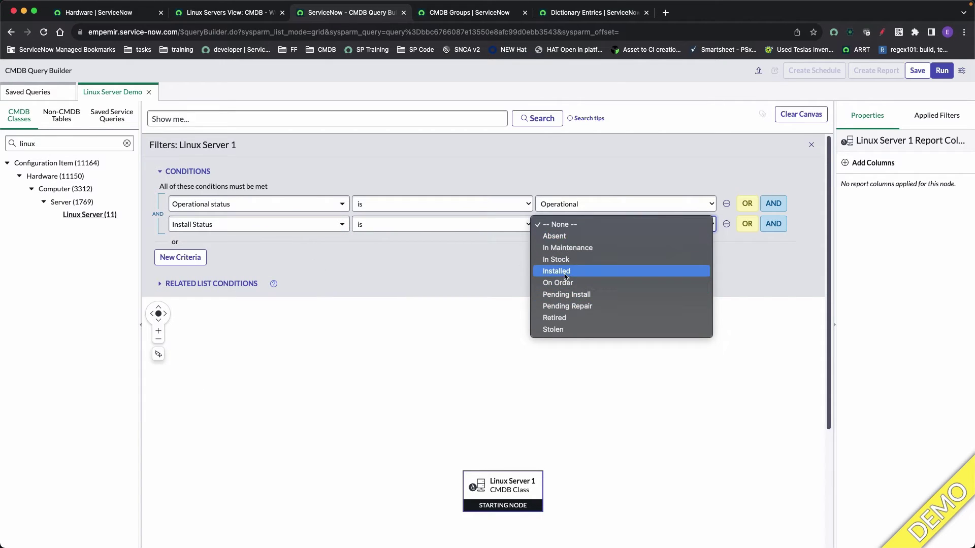
left_click(787, 204)
left_click(941, 73)
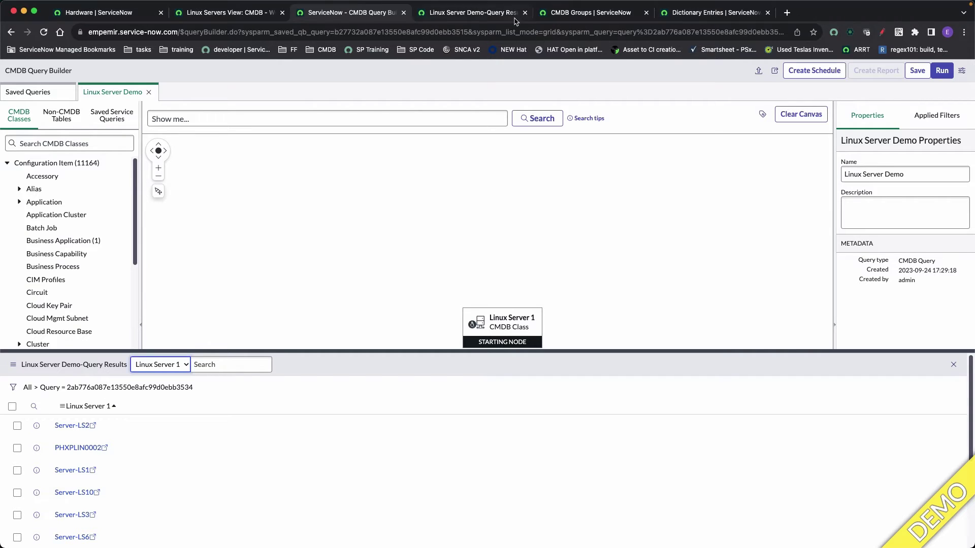
Create a CMDB group named "Linux Server Demo Group" with the Default group type and save the record
left_click(584, 15)
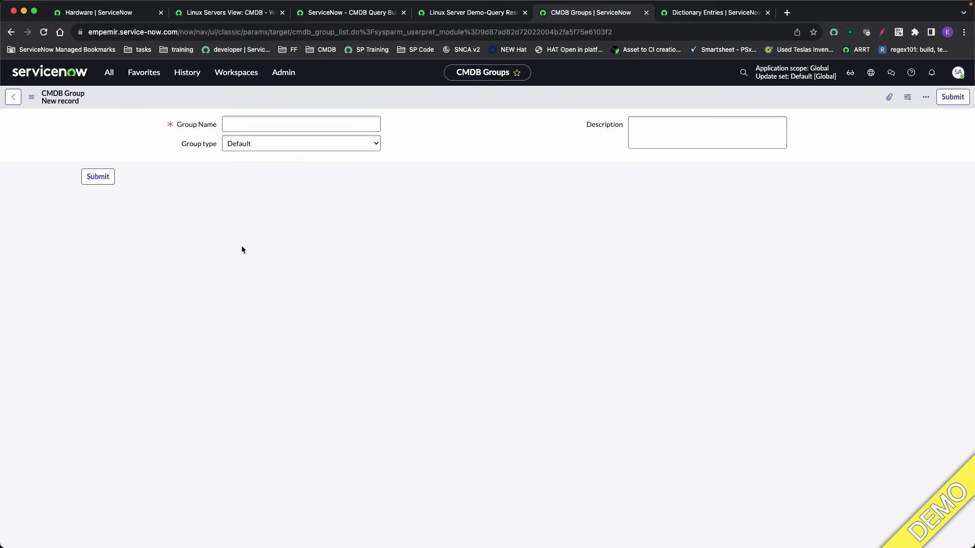
type("Linux Server Demo Group")
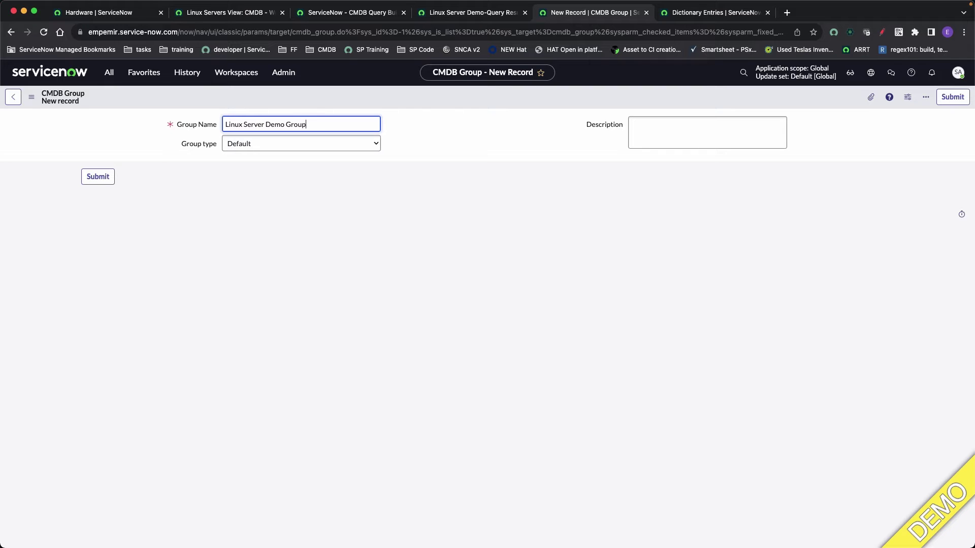
right_click(690, 102)
left_click(702, 107)
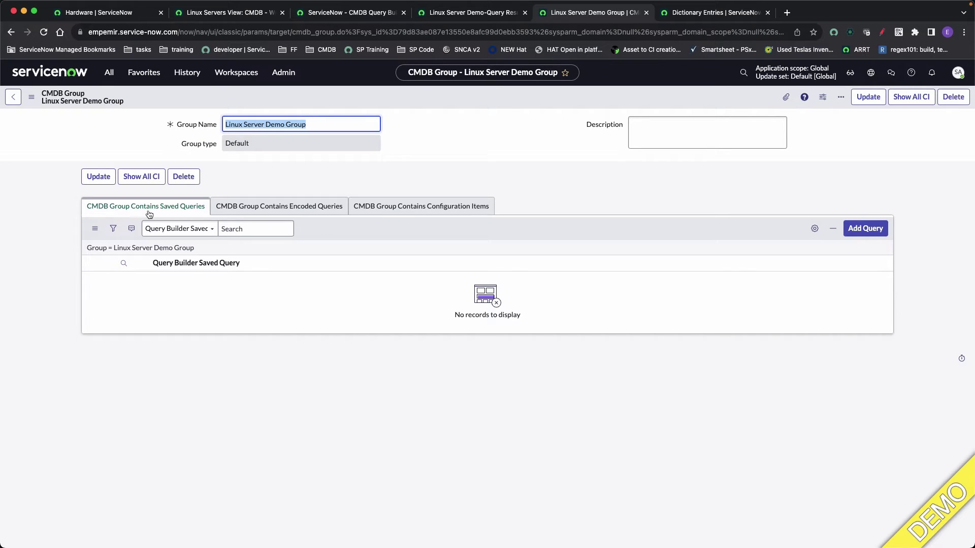
Add the Query Builder saved query "Linux Server Demo" to the Linux Server Demo Group and submit it
left_click(864, 229)
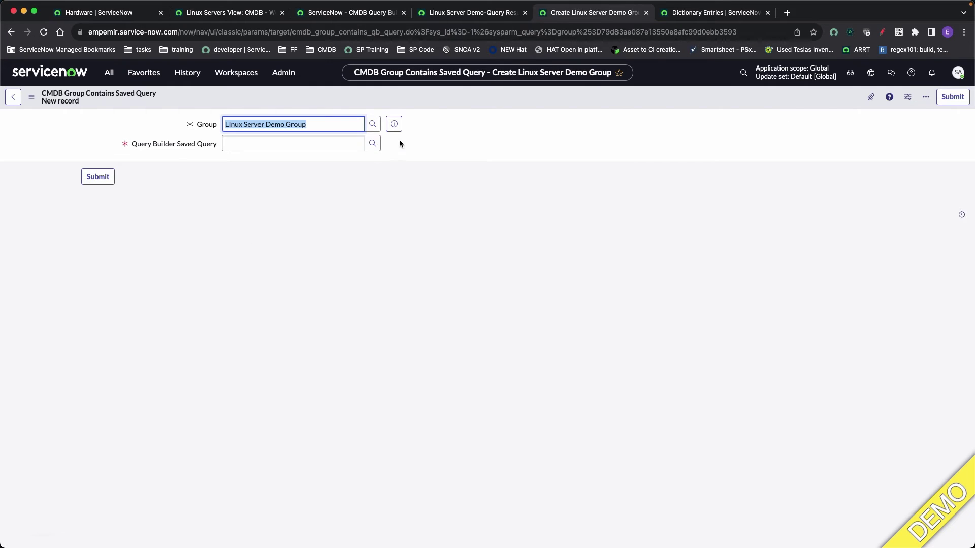
left_click(373, 143)
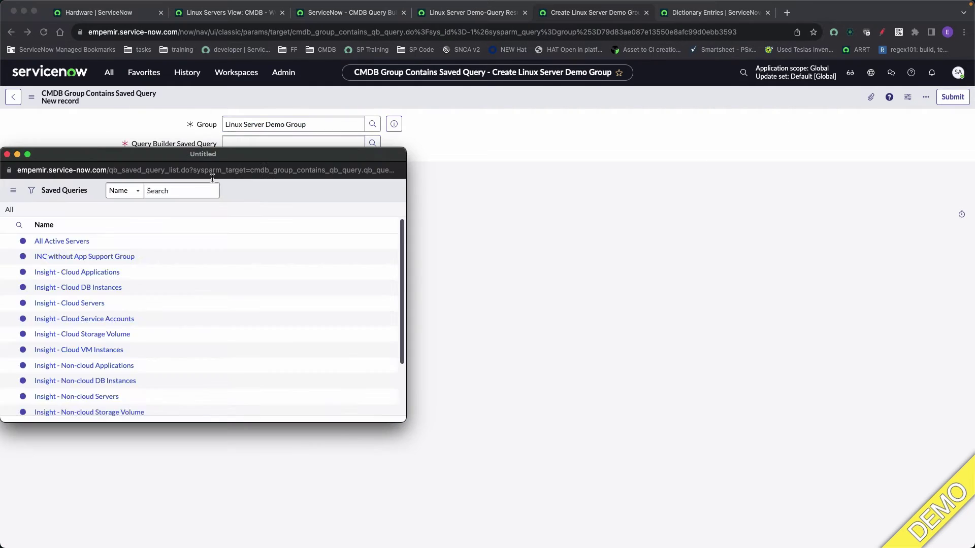
left_click_drag(268, 157, 390, 150)
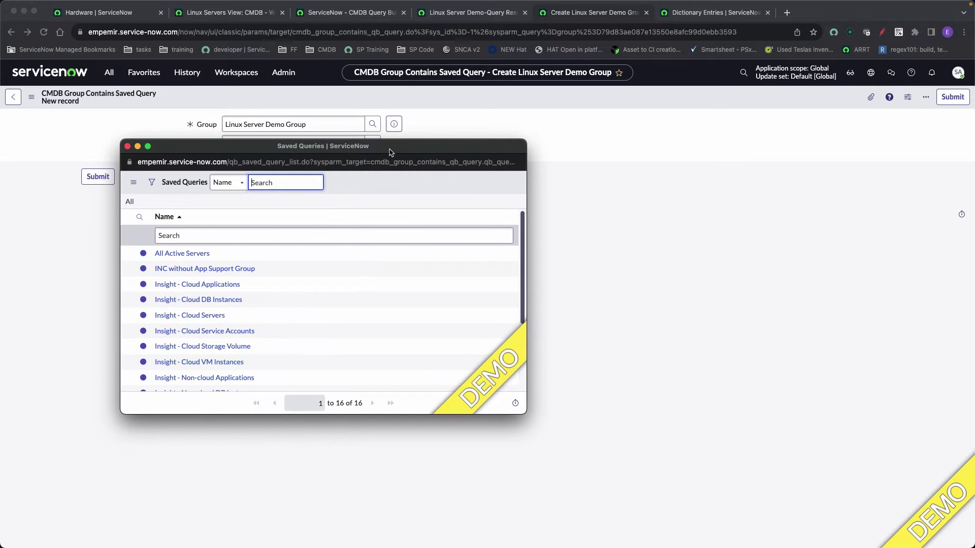
scroll(213, 317, "down", 3)
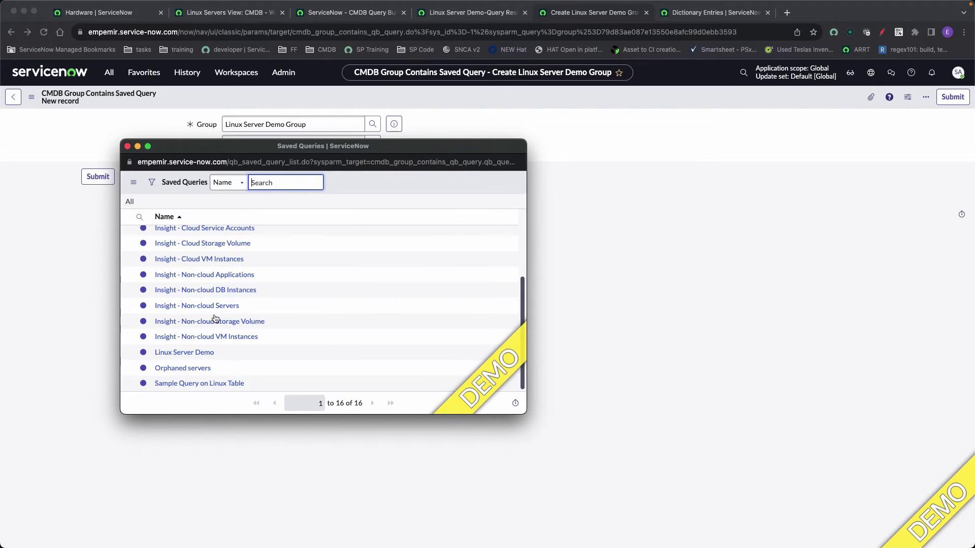
left_click(192, 354)
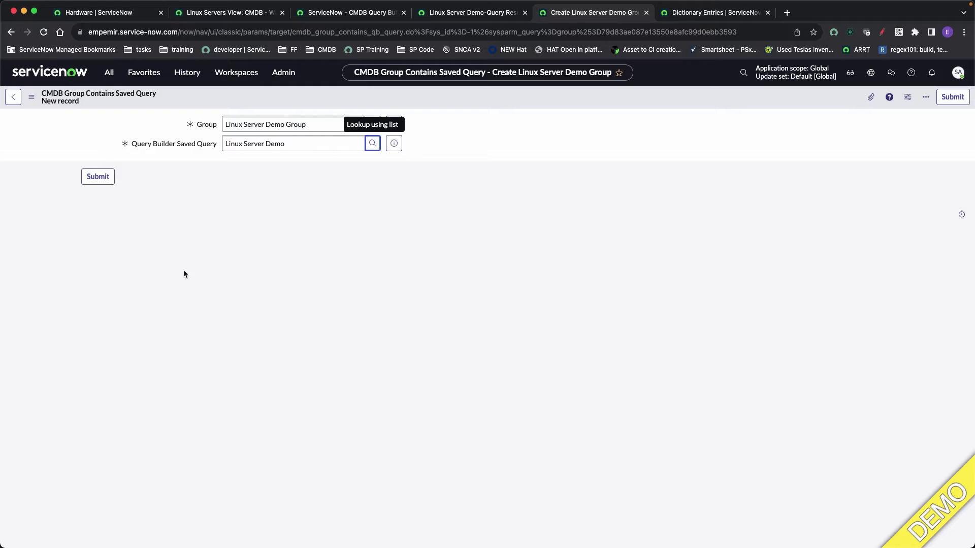
left_click(96, 176)
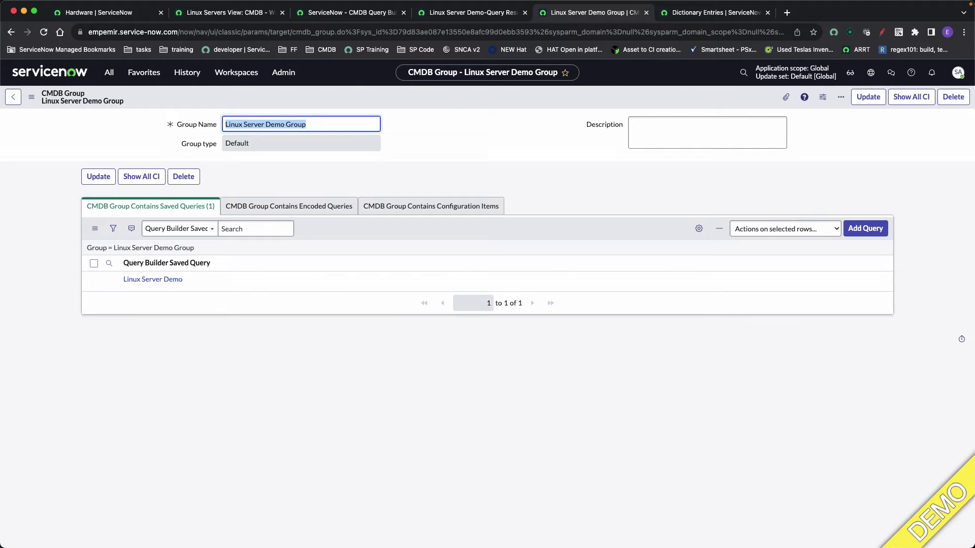
Review all configuration items in the Linux Server Demo Group, return to the group record and update it
left_click(918, 136)
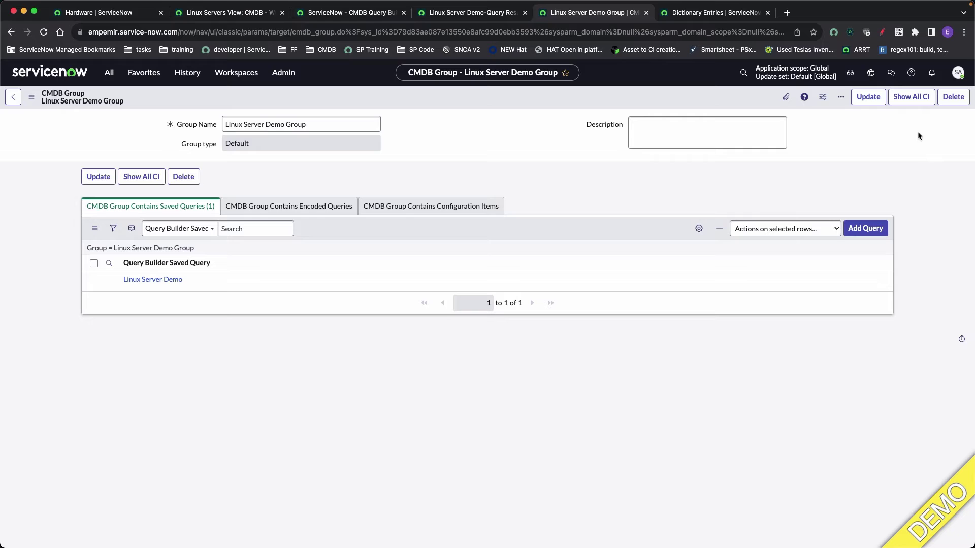
left_click(911, 97)
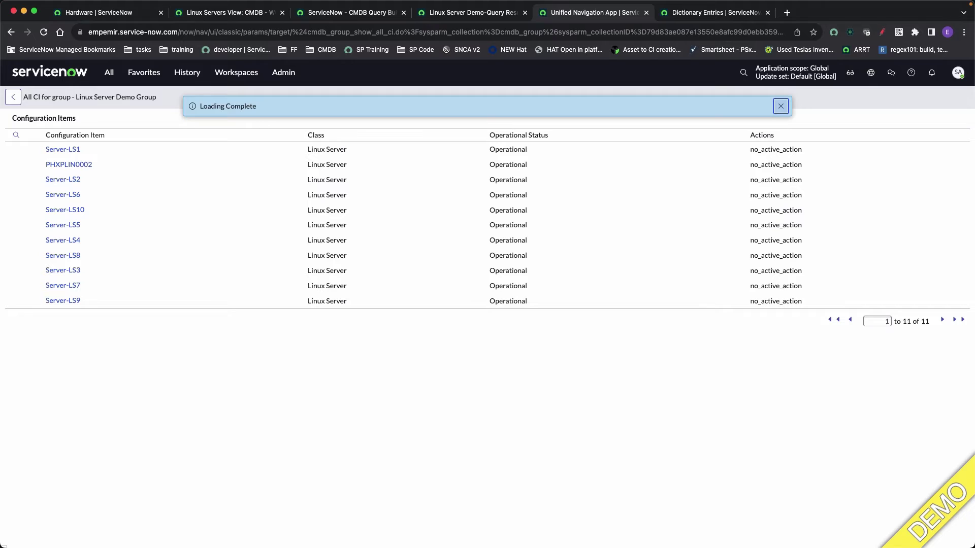
mouse_move(6, 2)
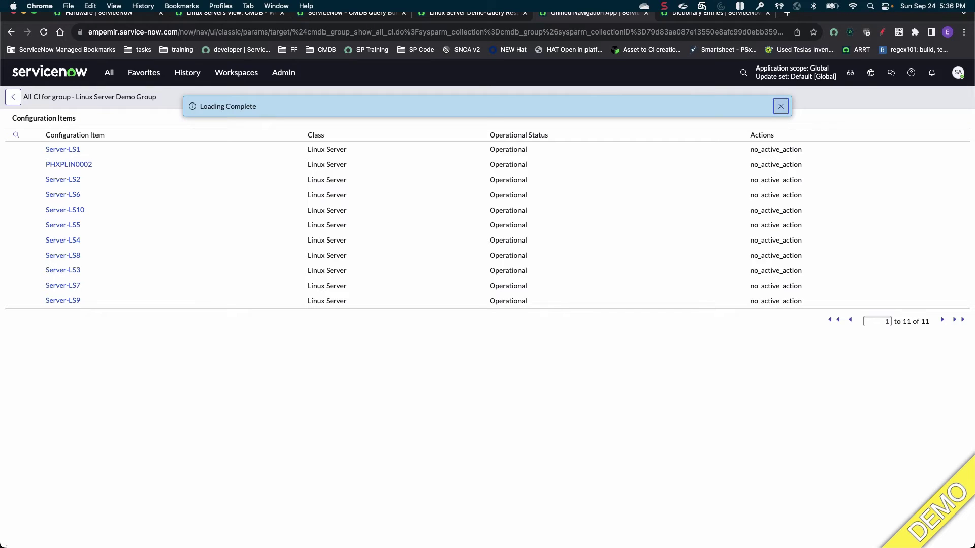
left_click(13, 96)
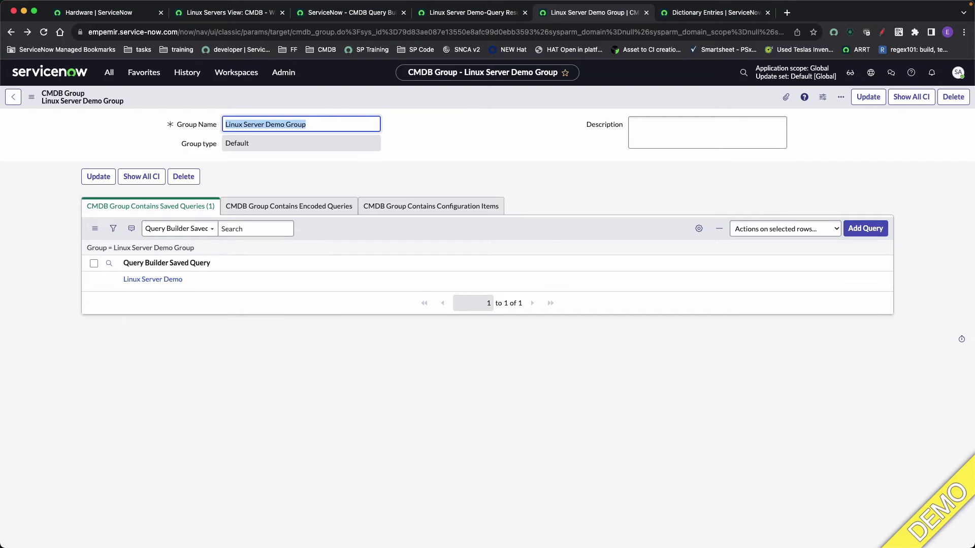
left_click(873, 99)
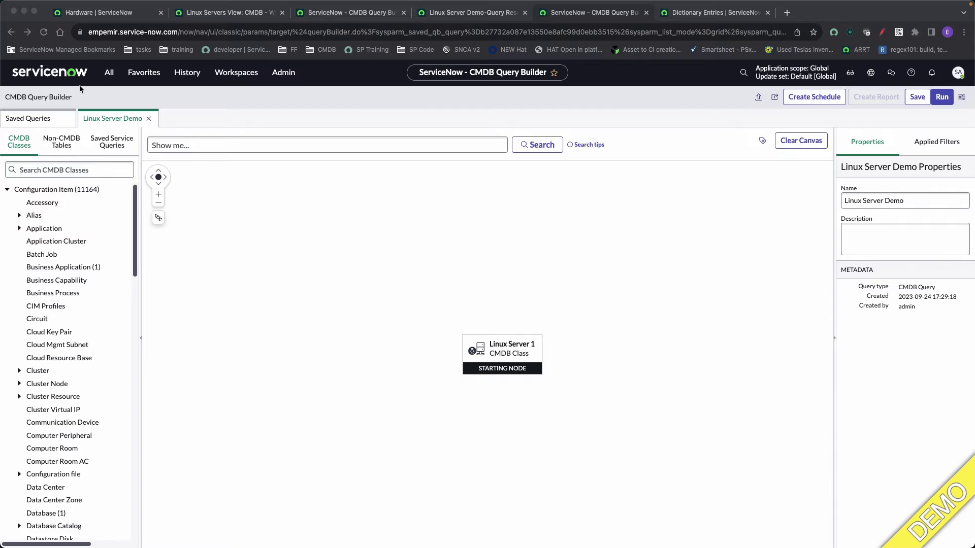
Find "Dynamic CI Groups" in the application navigator and open its list of records
left_click(108, 76)
left_click(109, 77)
type("Dynamic CI Groups")
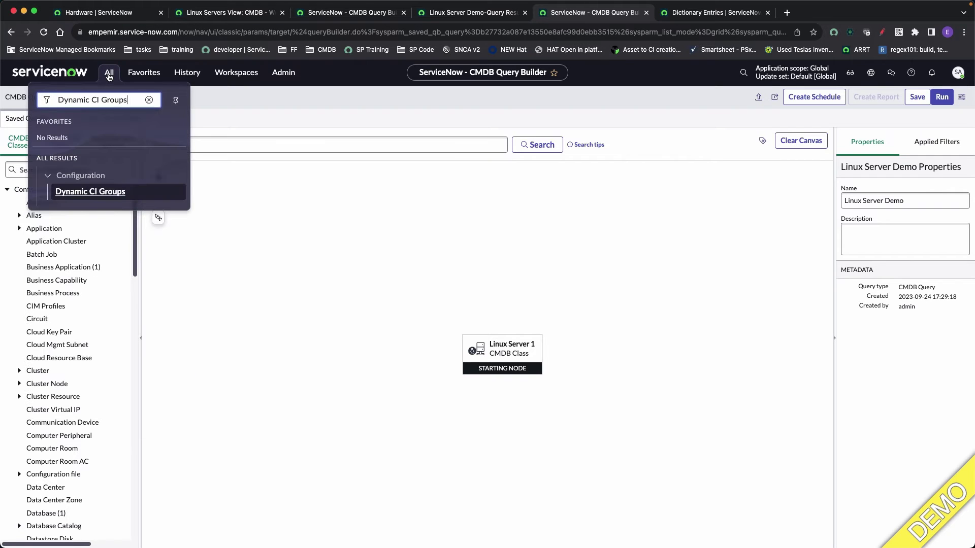
left_click(90, 192)
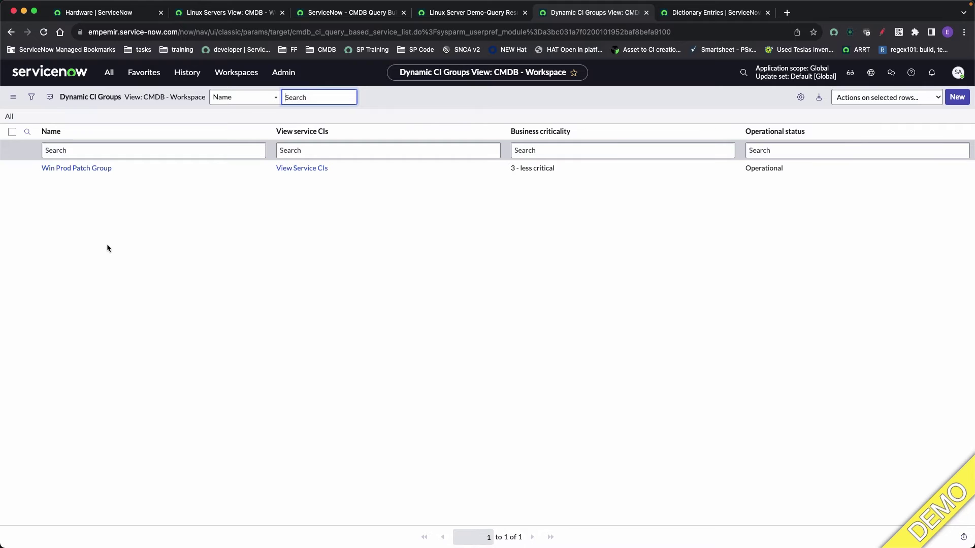
left_click(86, 247)
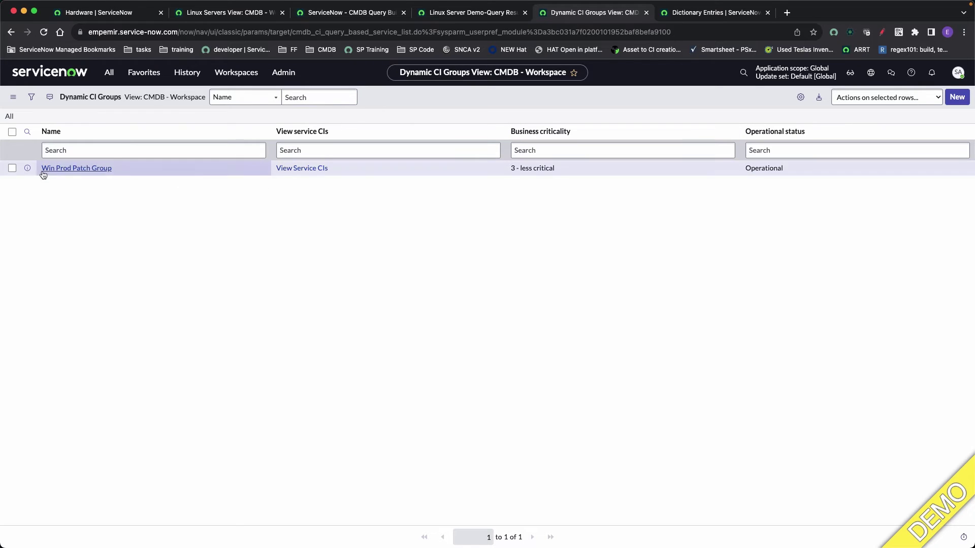
Start a new dynamic CI group record and name it "Linux Server Dynamic CI Group"
left_click(957, 97)
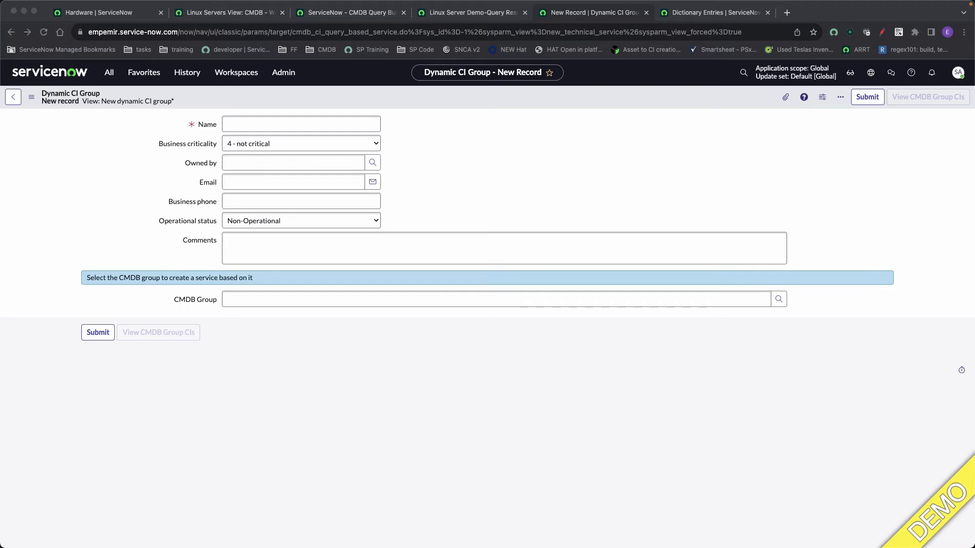
left_click(255, 123)
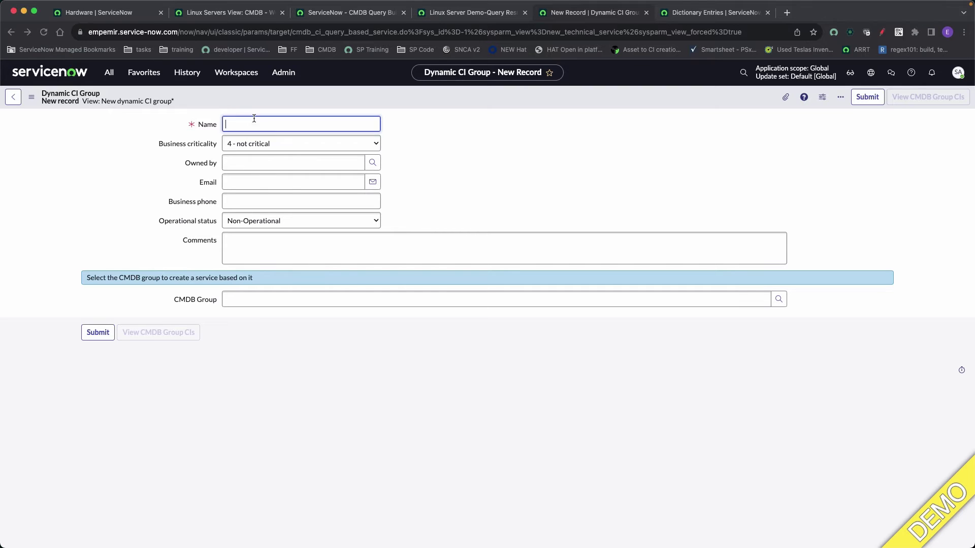
type("Linux Server Dynamic CI Group")
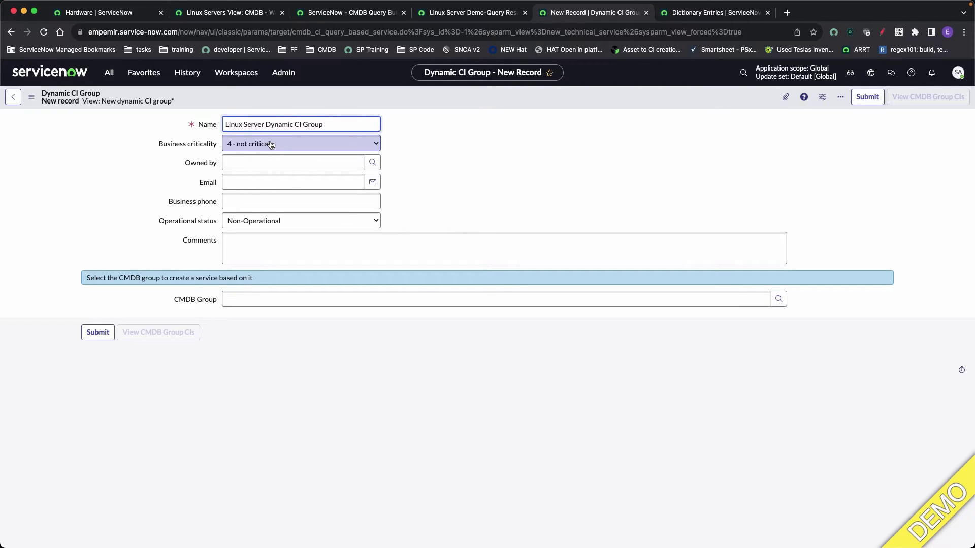
Set the dynamic CI group's operational status to Operational, choose Linux Server Demo Group as its CMDB group, and submit the record
left_click(269, 221)
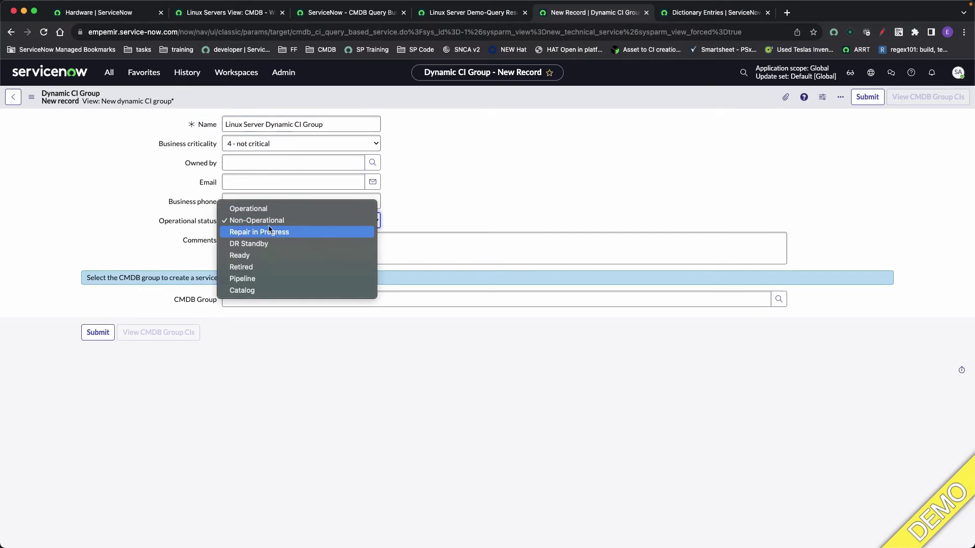
left_click(270, 209)
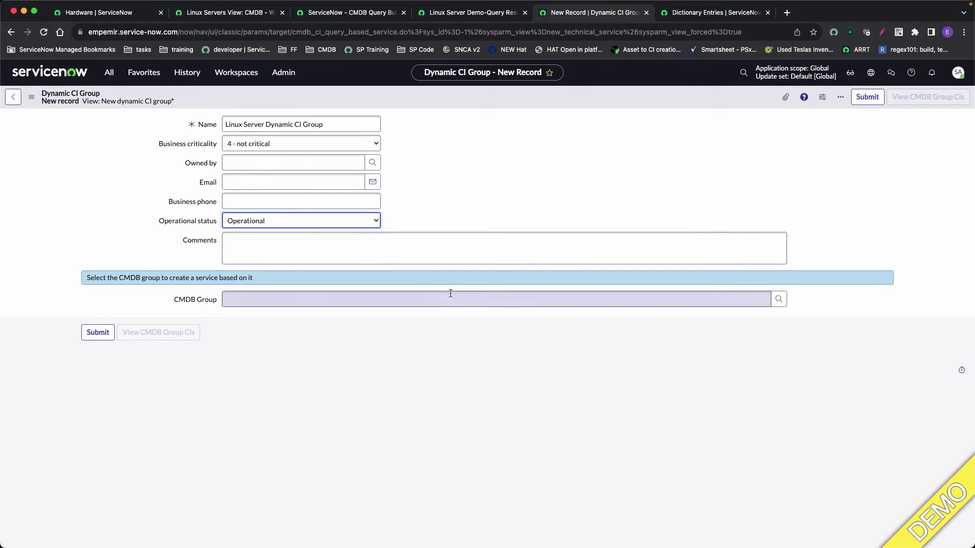
left_click(762, 299)
left_click(780, 300)
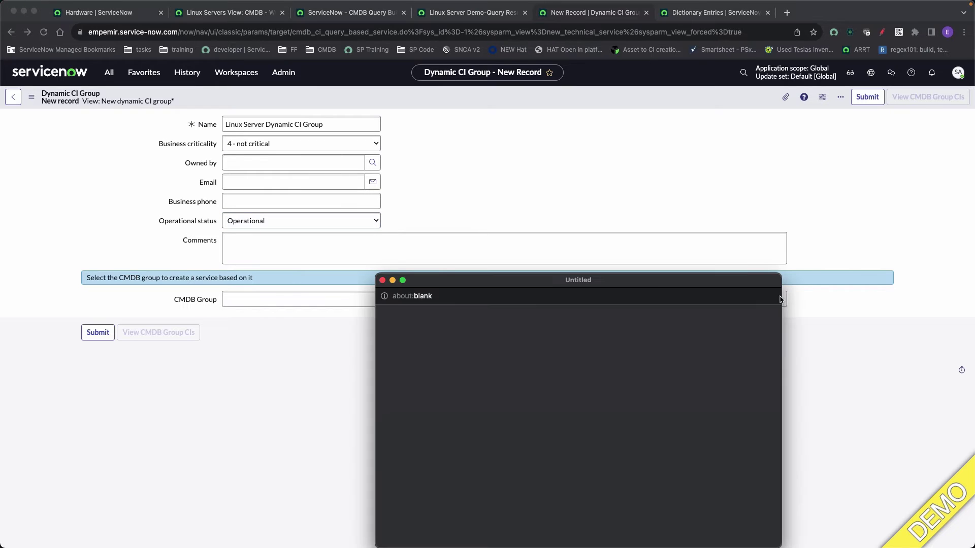
left_click(473, 435)
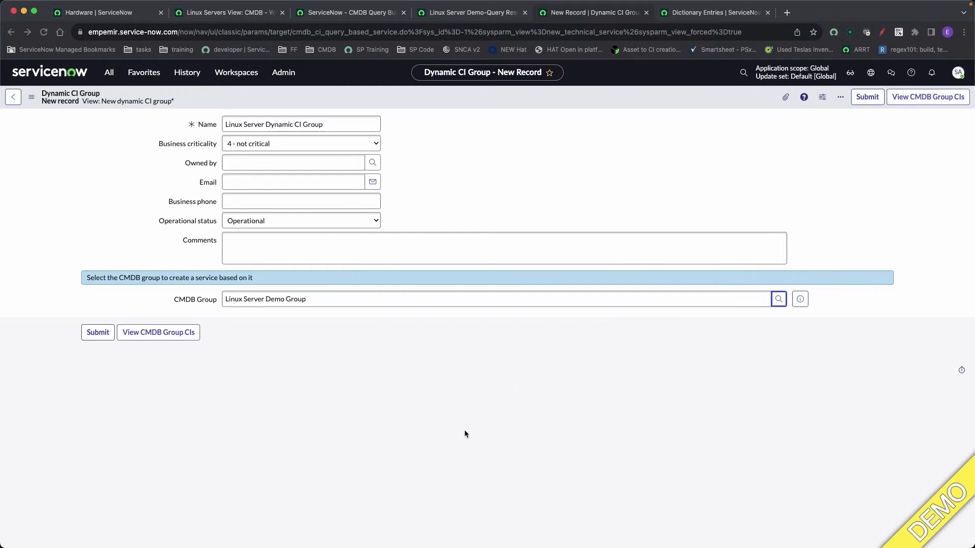
left_click(99, 333)
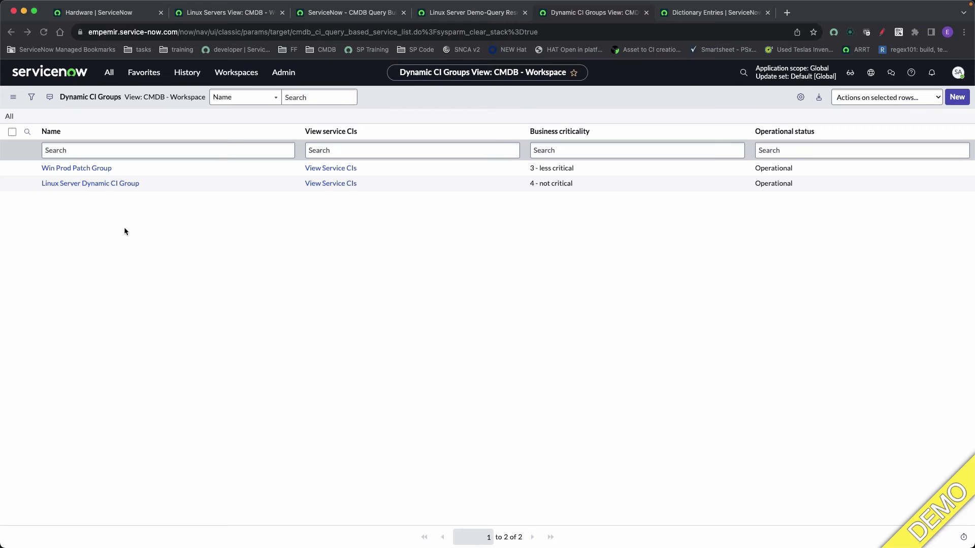
Open the Linux Server Dynamic CI Group record and view its CMDB group CIs
left_click(83, 185)
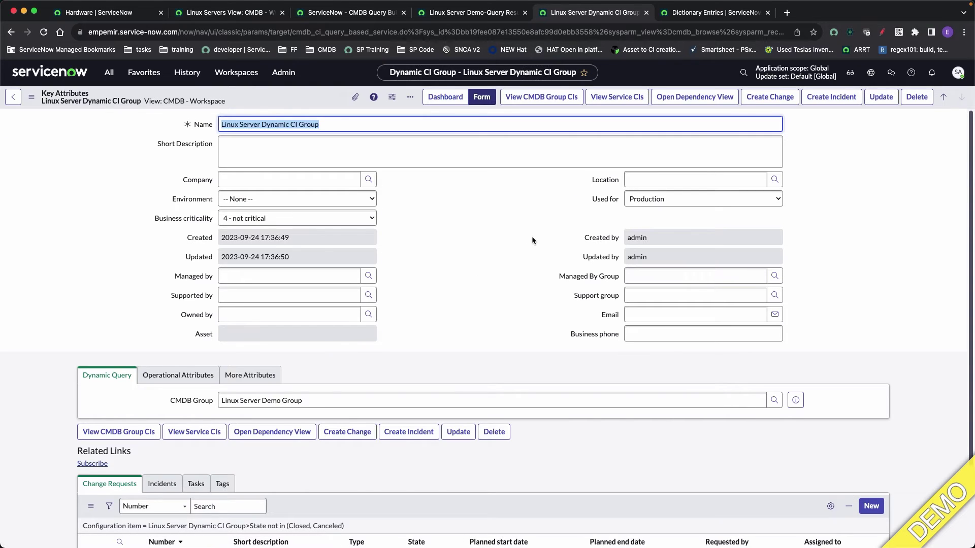
left_click(546, 97)
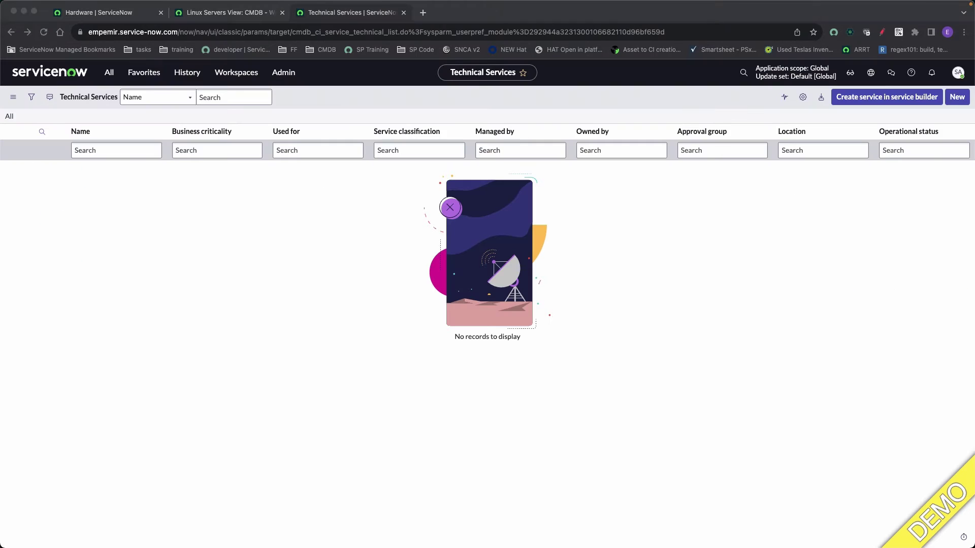
Open the list of technical services, look at the service builder option for creating a service, and return to the list
left_click(110, 72)
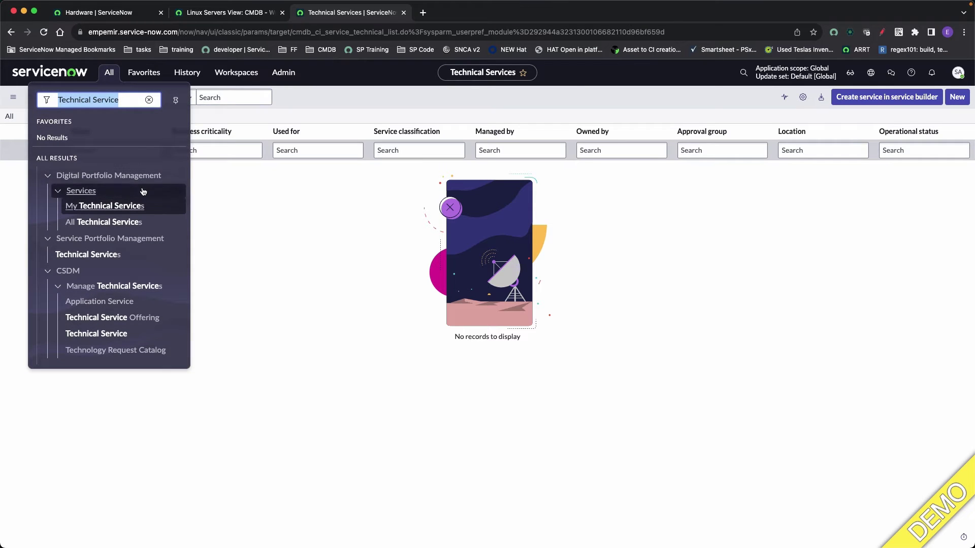
left_click(170, 334)
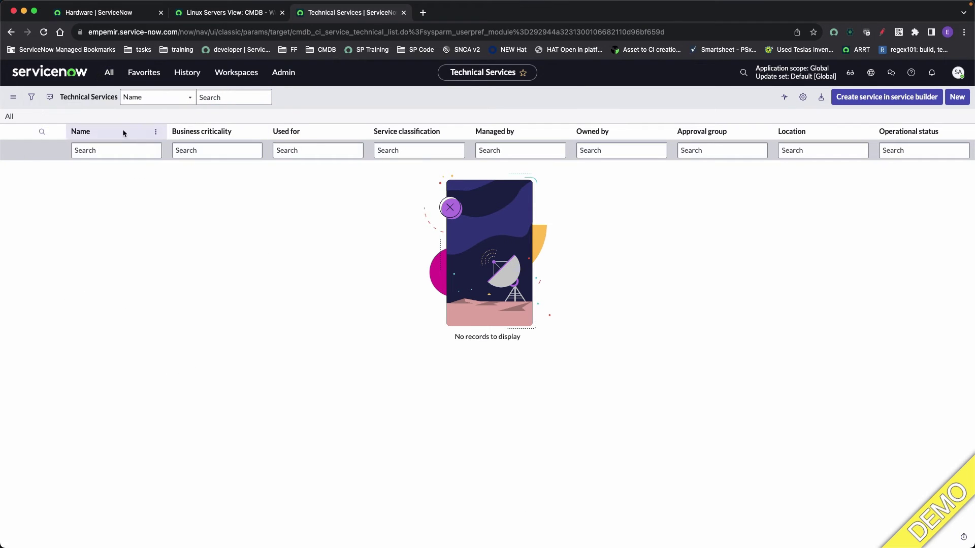
left_click(899, 102)
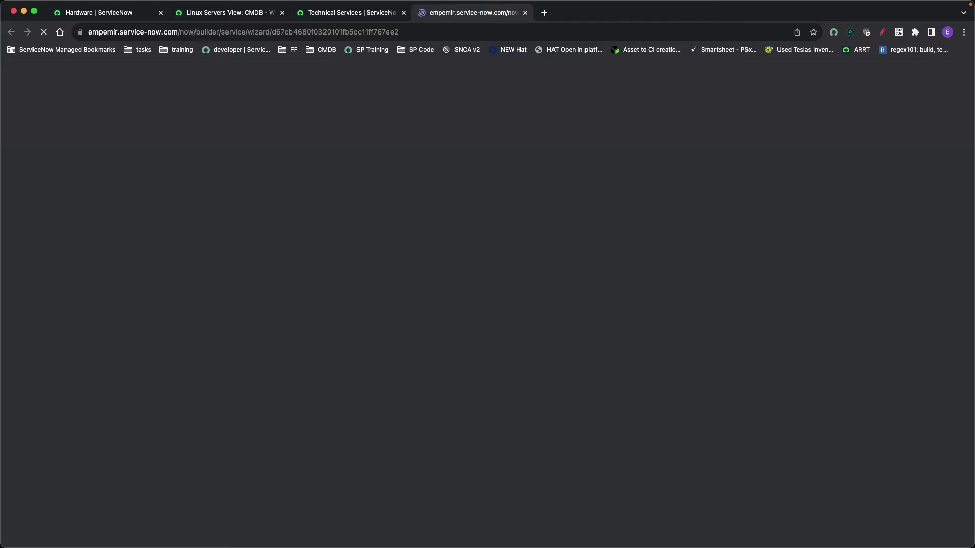
key("ctrl+shift+Tab")
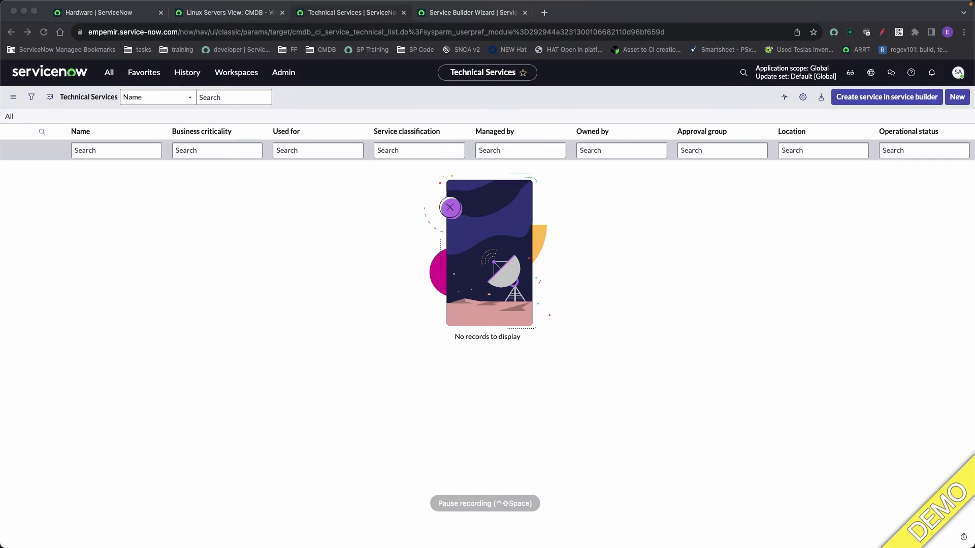
Create a technical service named "Hosting Services Demo" with Service Desk as its support group and submit it
left_click(962, 98)
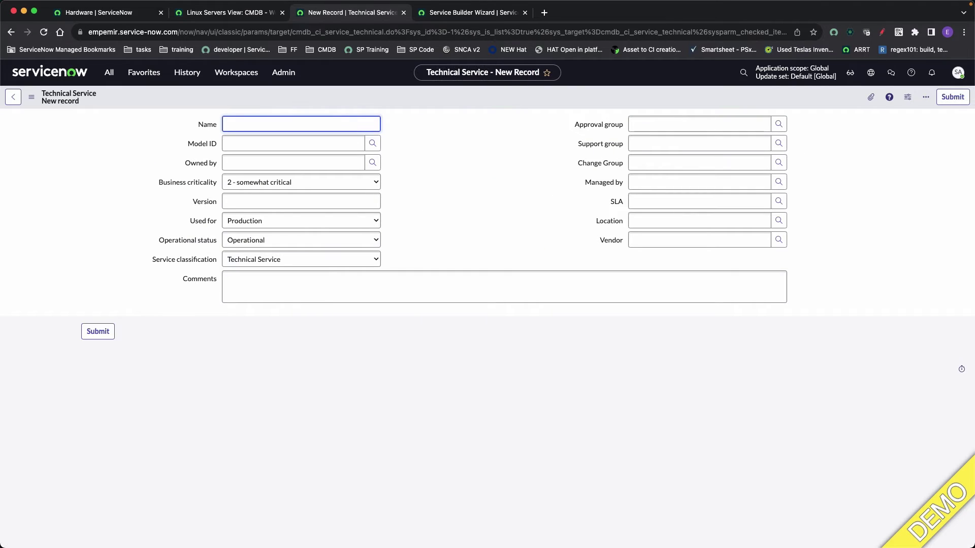
left_click(282, 122)
type("Hosting Services Demo")
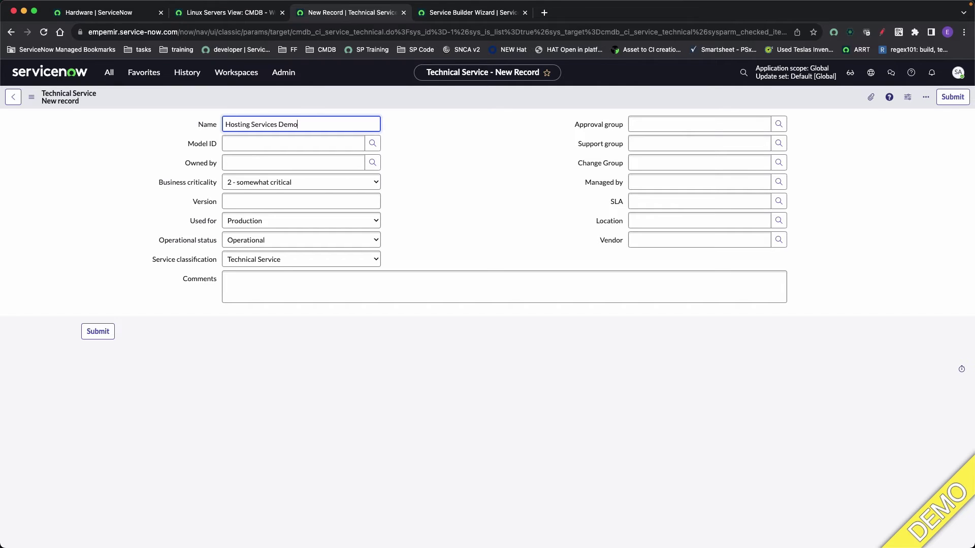
left_click(651, 144)
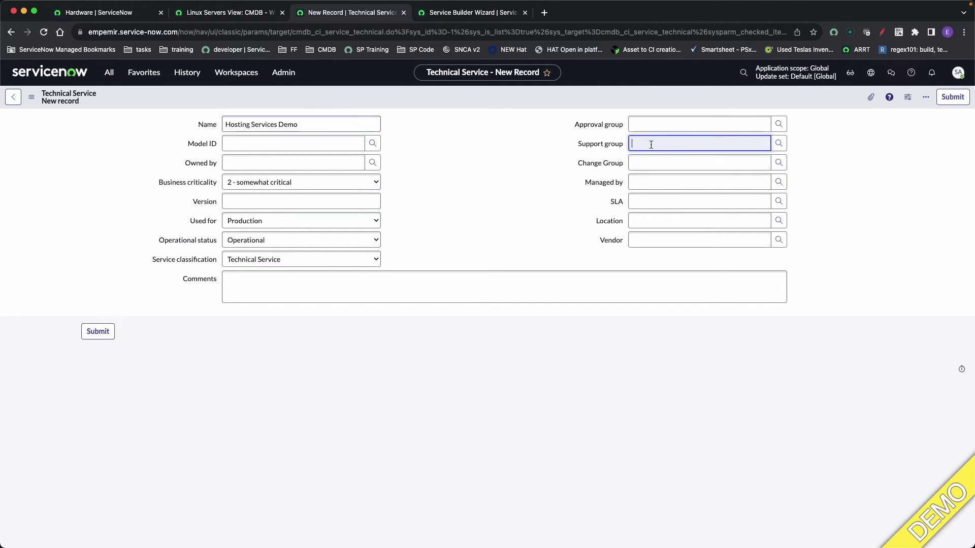
type("Ser")
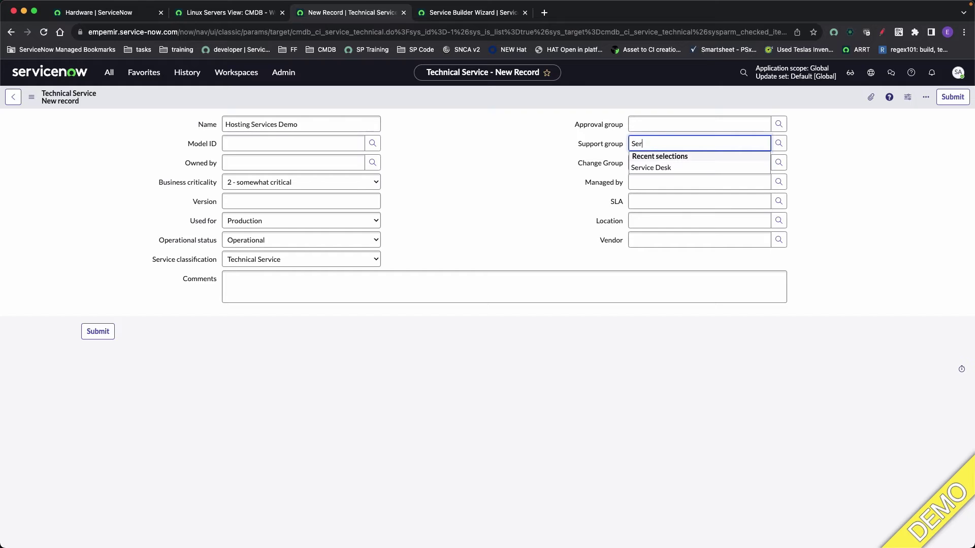
type("vic")
left_click(655, 168)
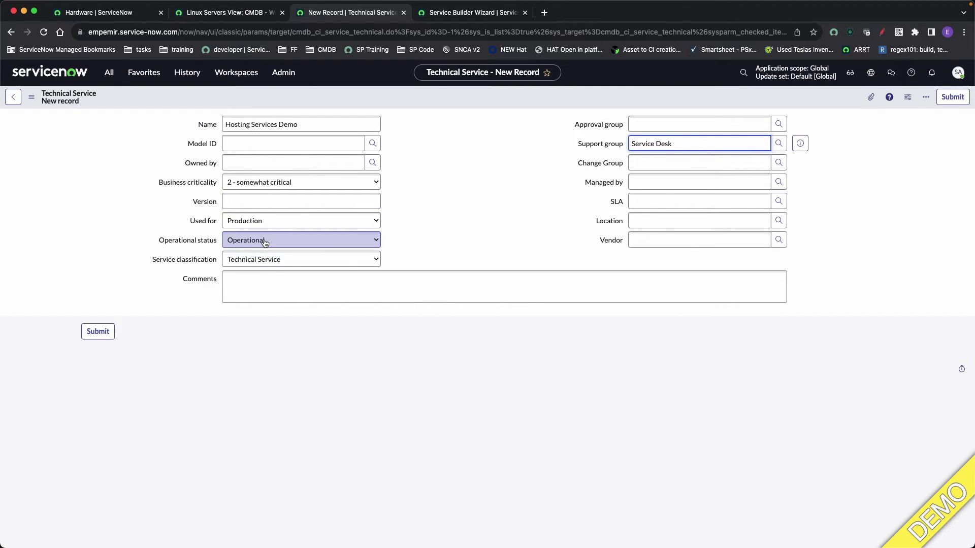
left_click(95, 337)
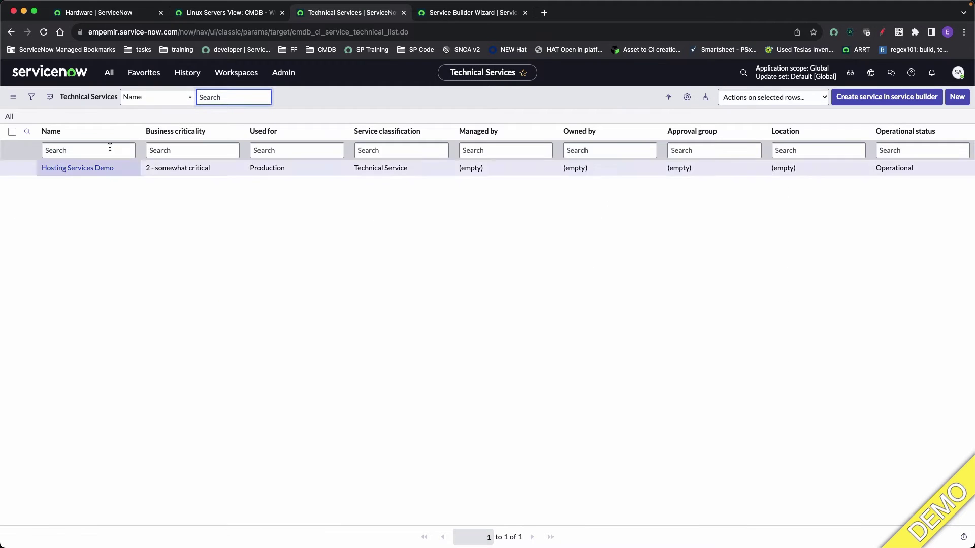
Check the Hosting Services Demo record and find "Technical Service Offering" in the application navigator to open its list
left_click(90, 170)
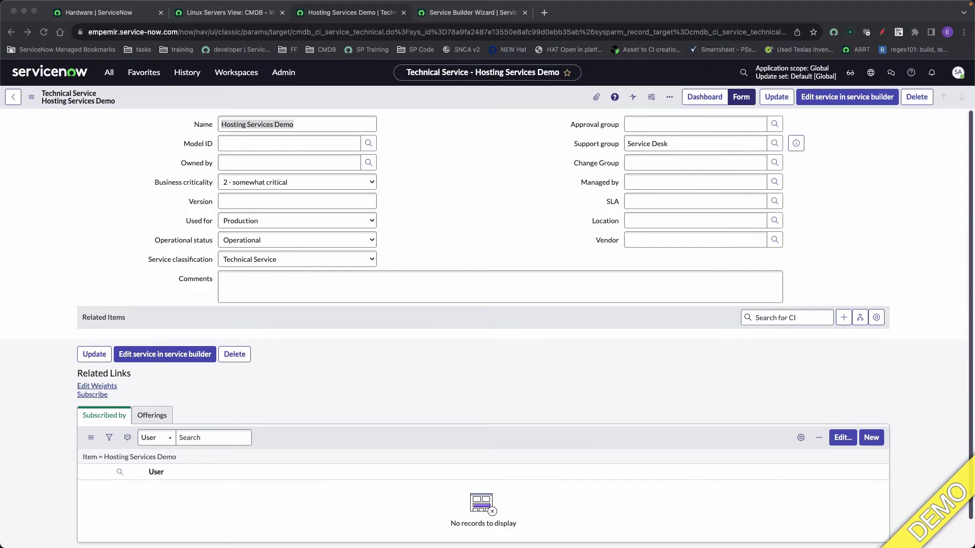
left_click(114, 74)
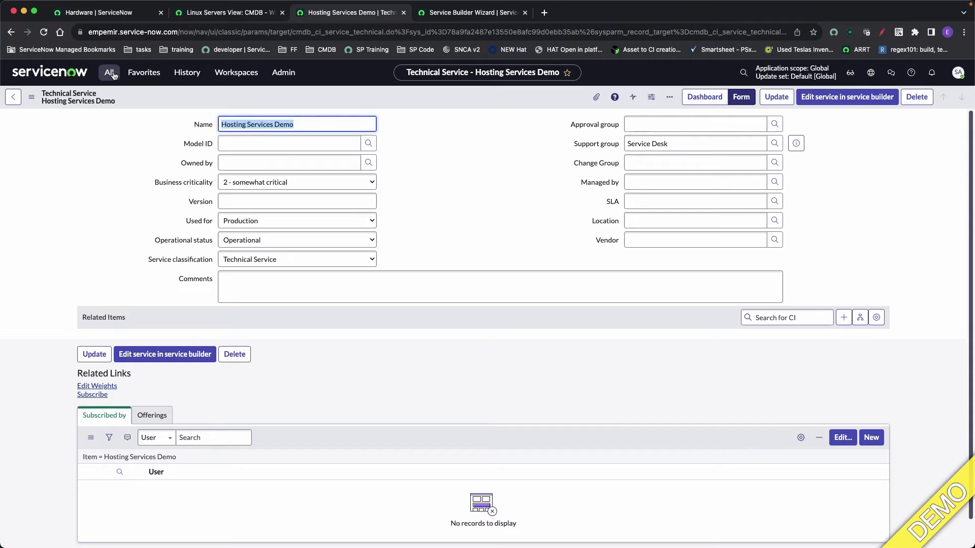
type("Technical Service Offering")
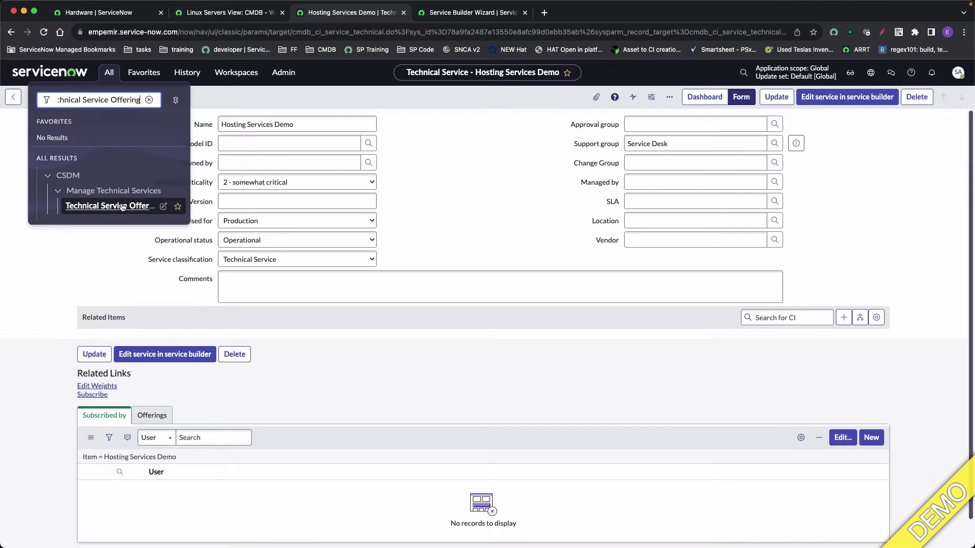
left_click(153, 205)
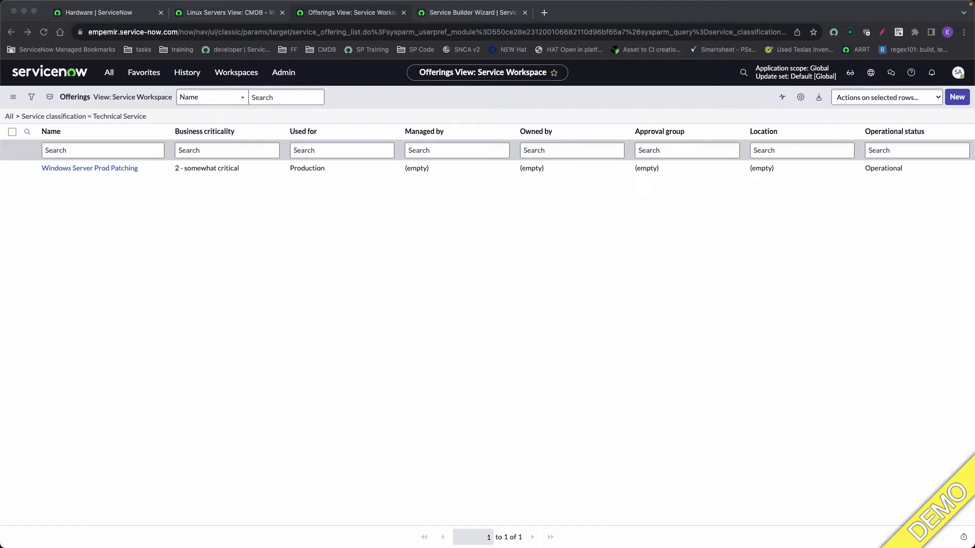
Start a new offering named "Linux Server Administration Offering" with its environment set to Production
left_click(957, 97)
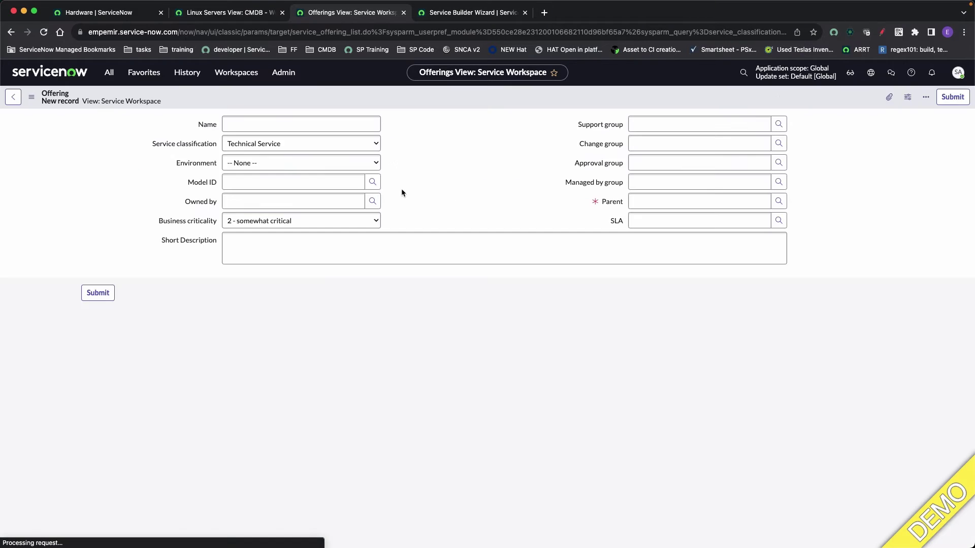
type("Linux Server Administration Offering")
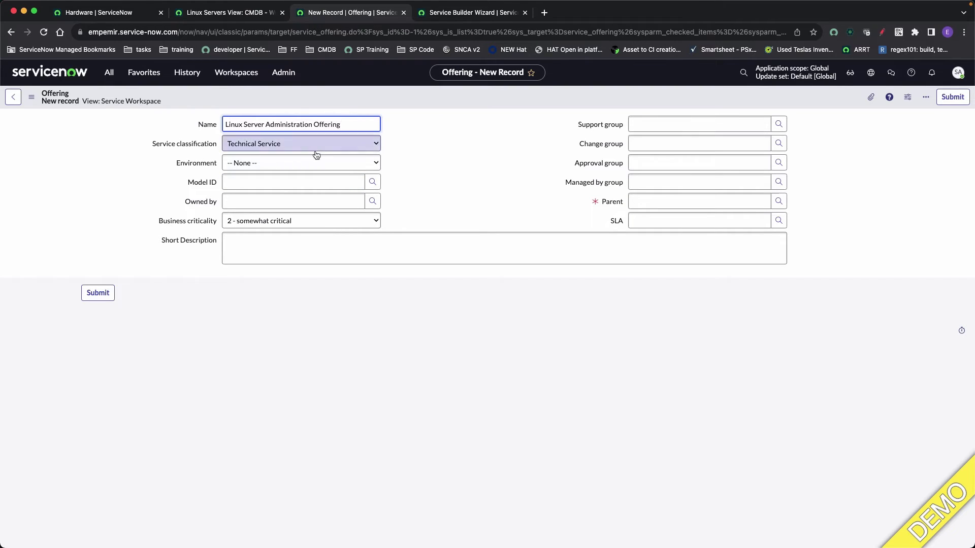
left_click(304, 163)
left_click(267, 186)
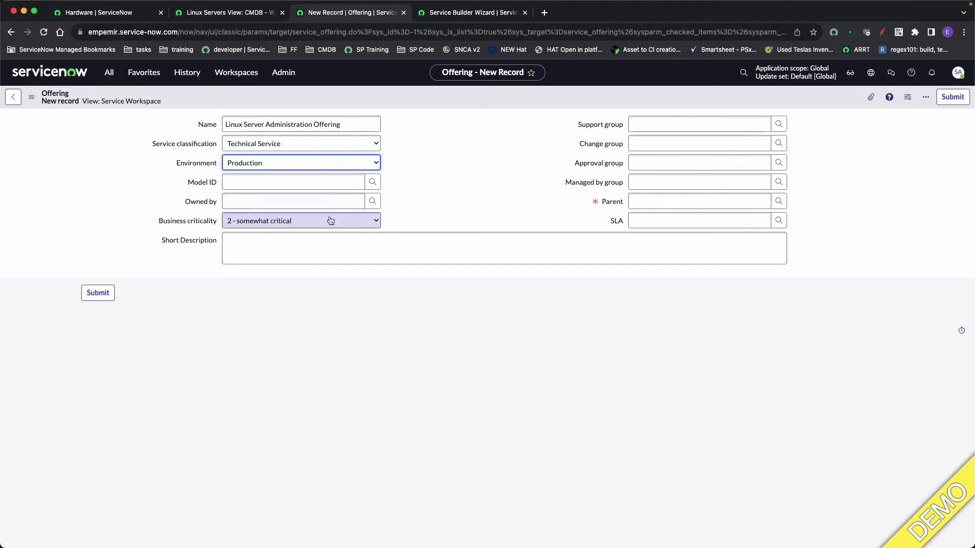
Look up Hosting Services Demo in the services list and set it as the offering's parent
left_click(730, 198)
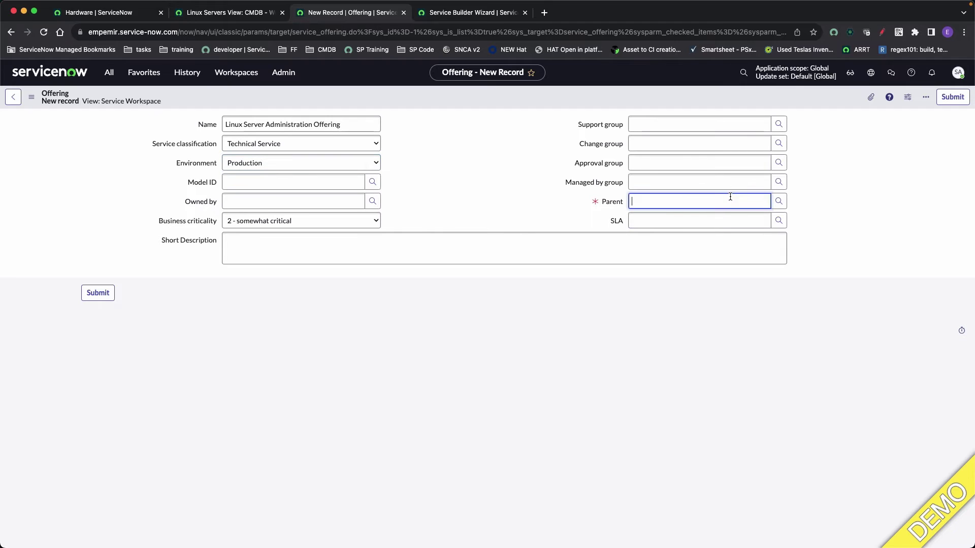
left_click(779, 201)
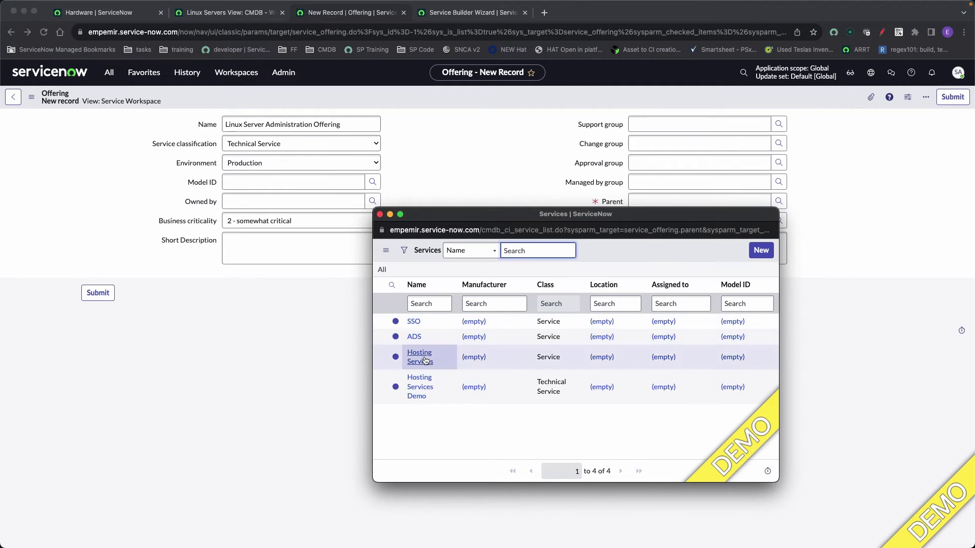
left_click(420, 387)
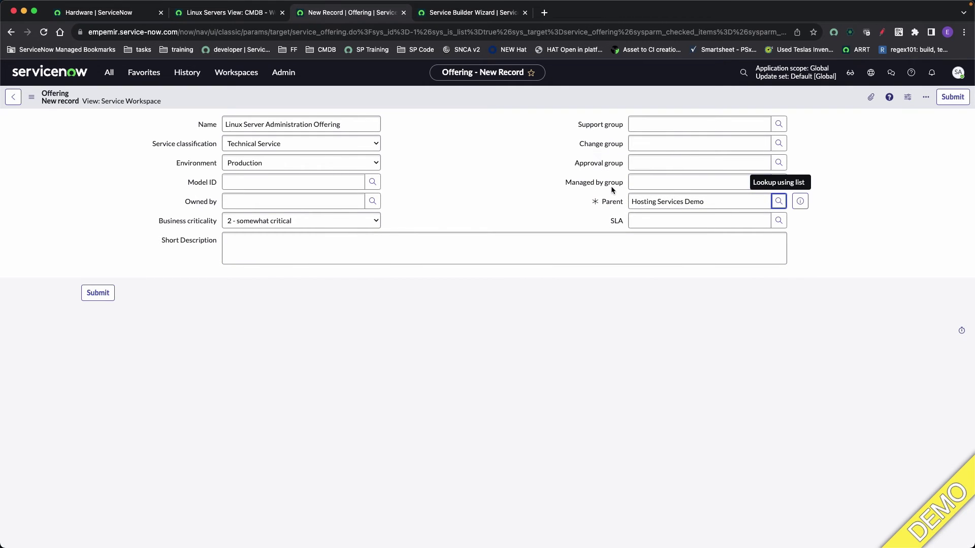
Set the offering's managed by group to Hardware and its support group to Service Desk
left_click(657, 180)
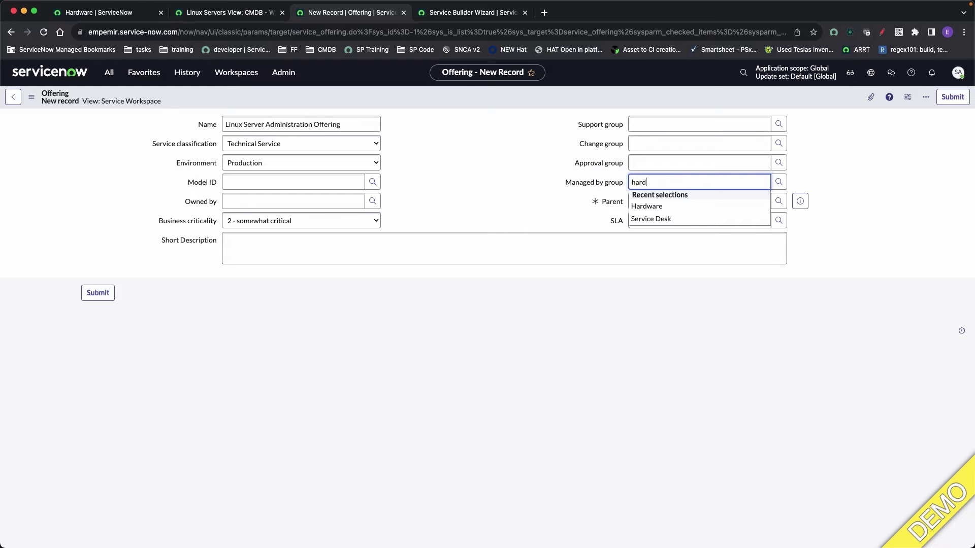
left_click(666, 206)
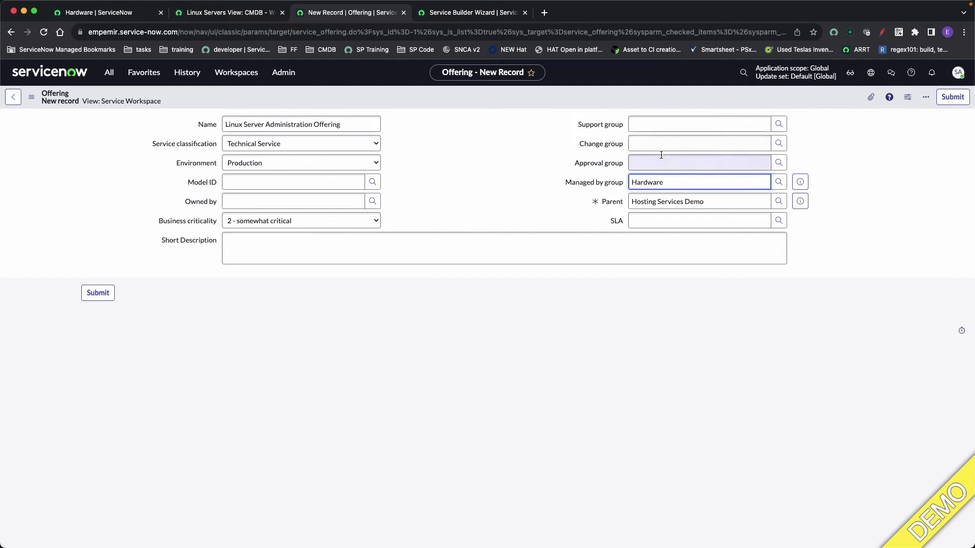
left_click(652, 124)
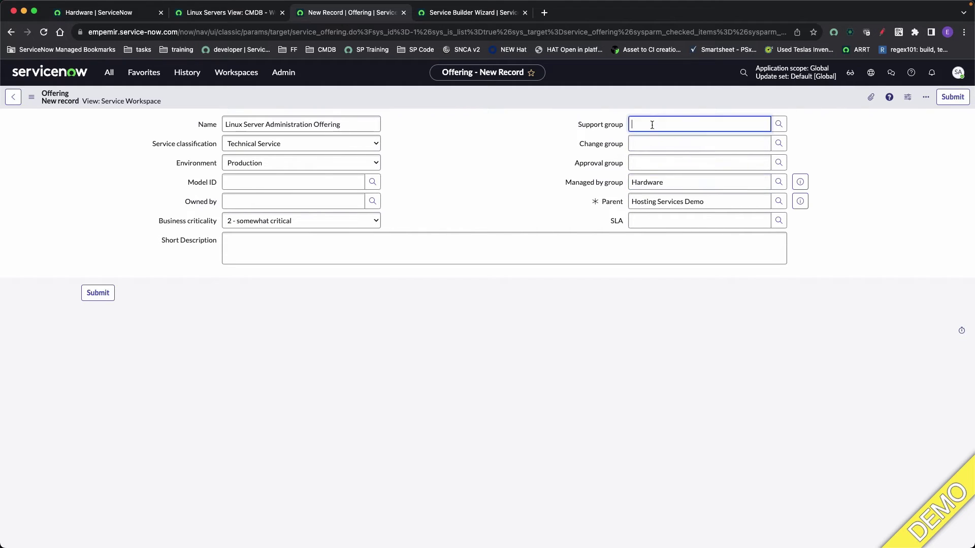
type("serv")
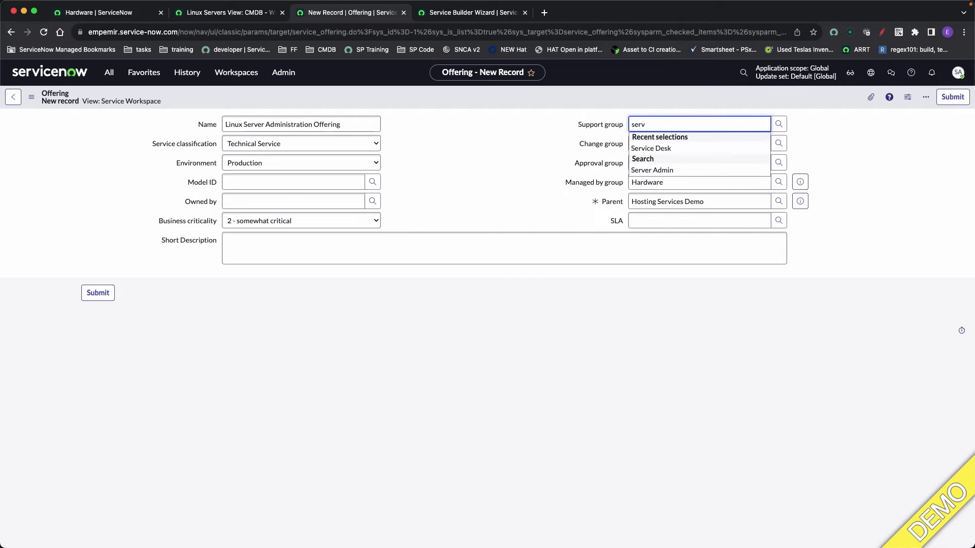
left_click(660, 147)
left_click(951, 97)
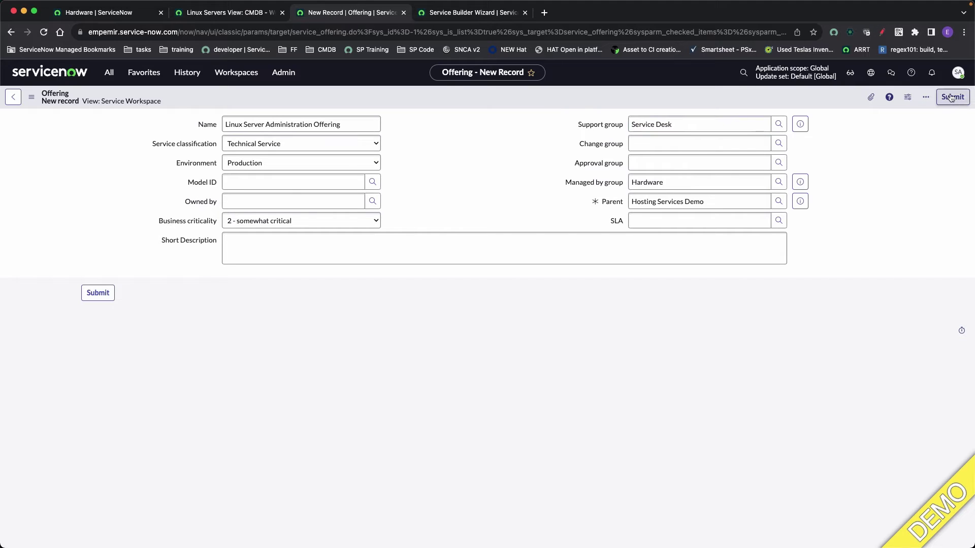
Set the offering's business criticality to "4 - not critical" and submit the record
left_click(347, 222)
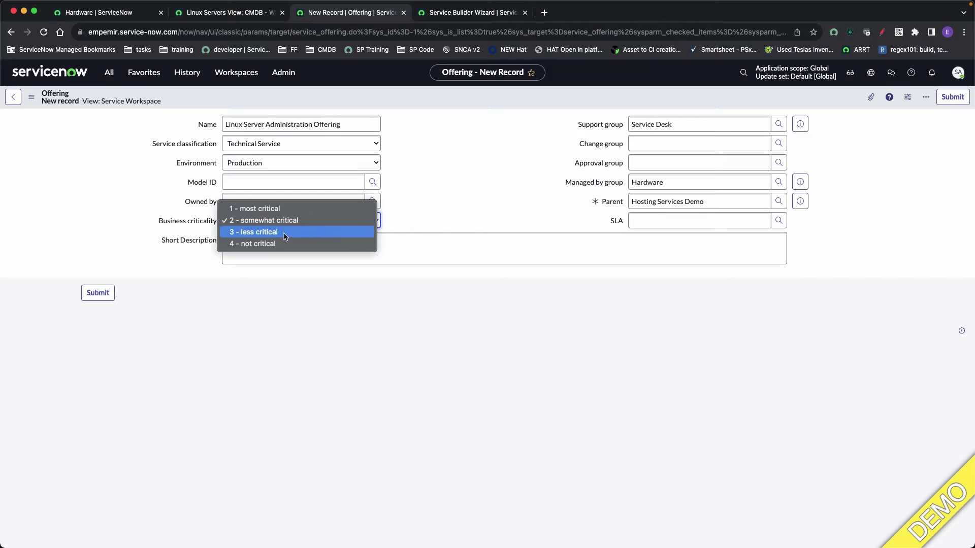
left_click(269, 244)
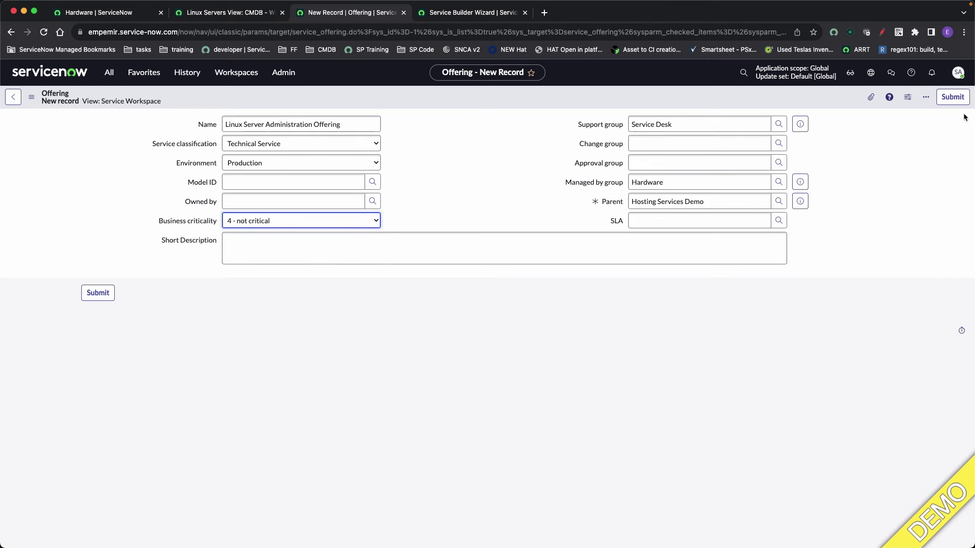
left_click(954, 97)
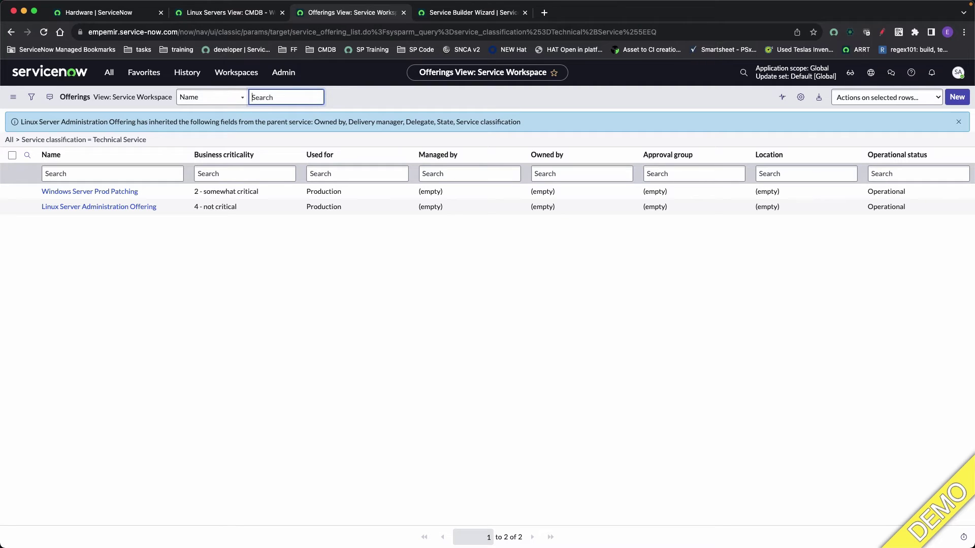
In the Linux Server Administration Offering's relationship editor, choose Contains (Parent) and filter only by class Dynamic CI Group
left_click(103, 209)
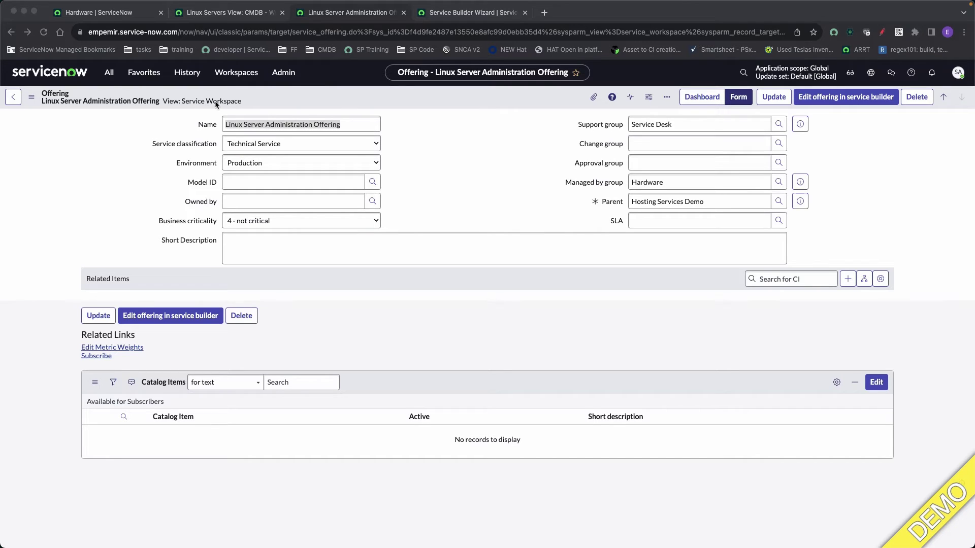
left_click(448, 276)
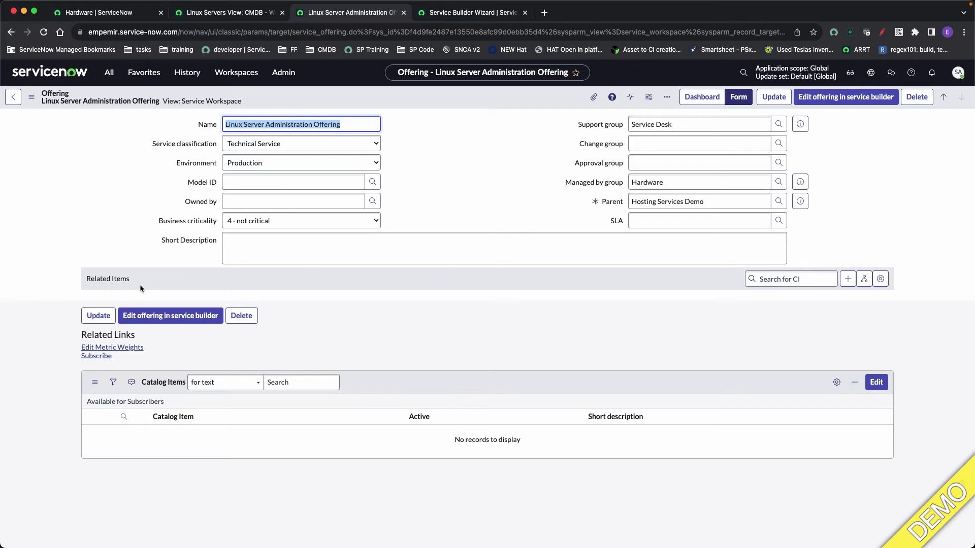
left_click(847, 280)
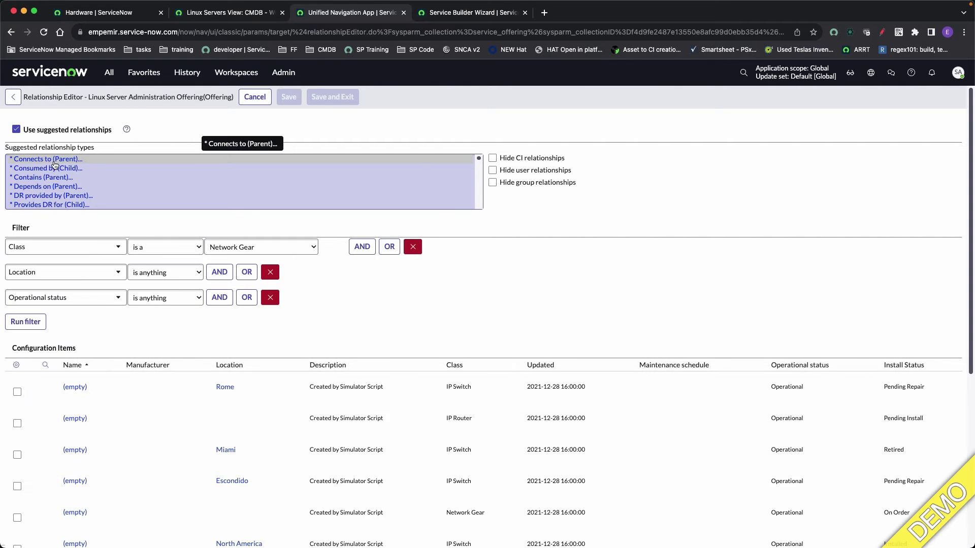
left_click(60, 178)
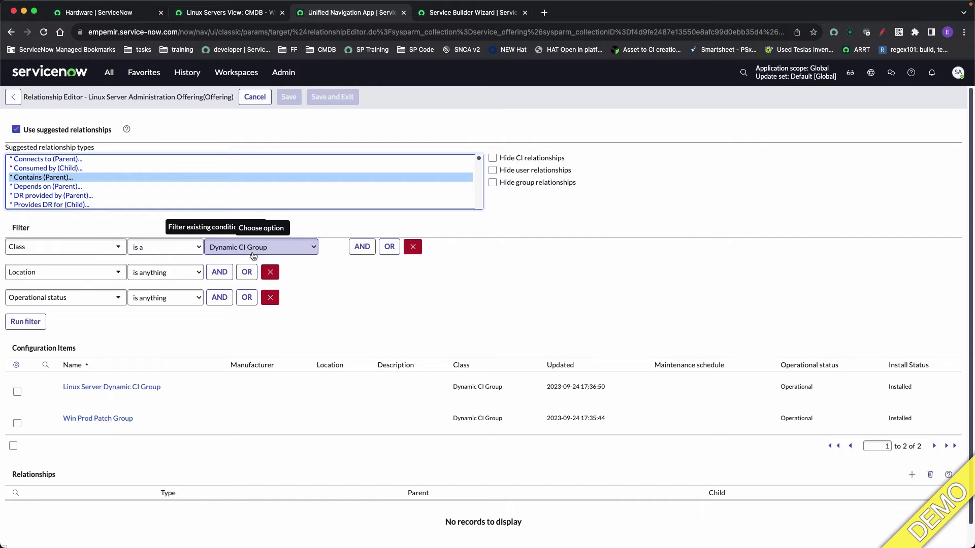
left_click(270, 273)
left_click(270, 273)
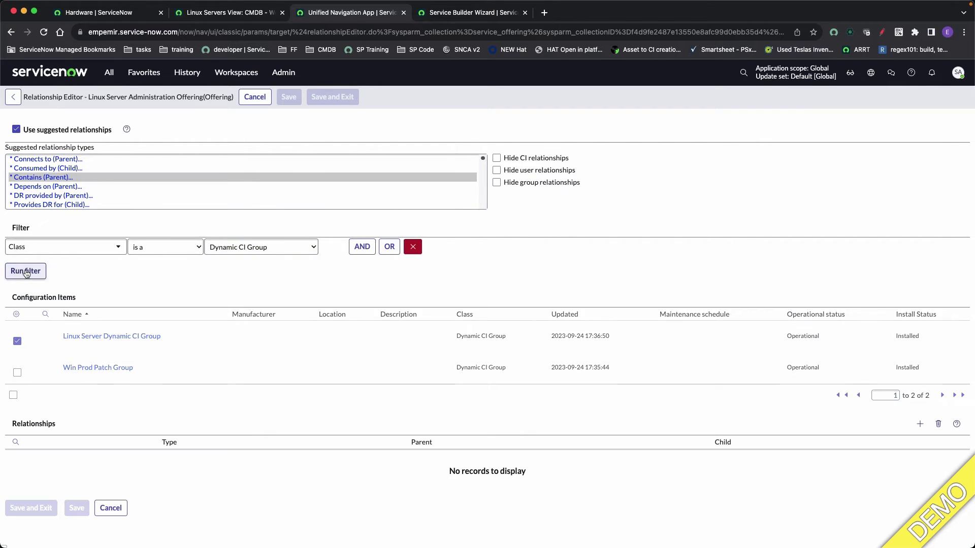
Add Linux Server Dynamic CI Group as a contained child of the offering and save the relationship to the CMDB
left_click(17, 341)
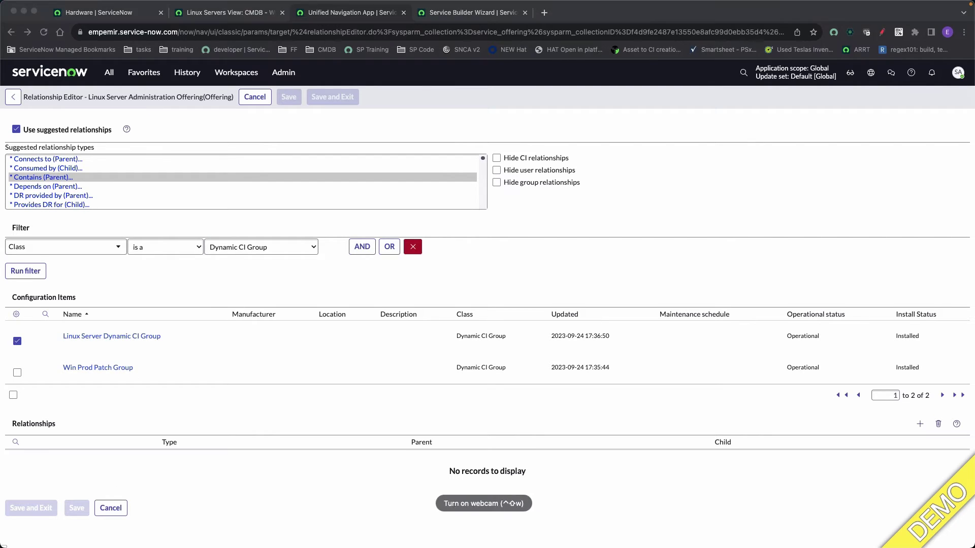
left_click(920, 424)
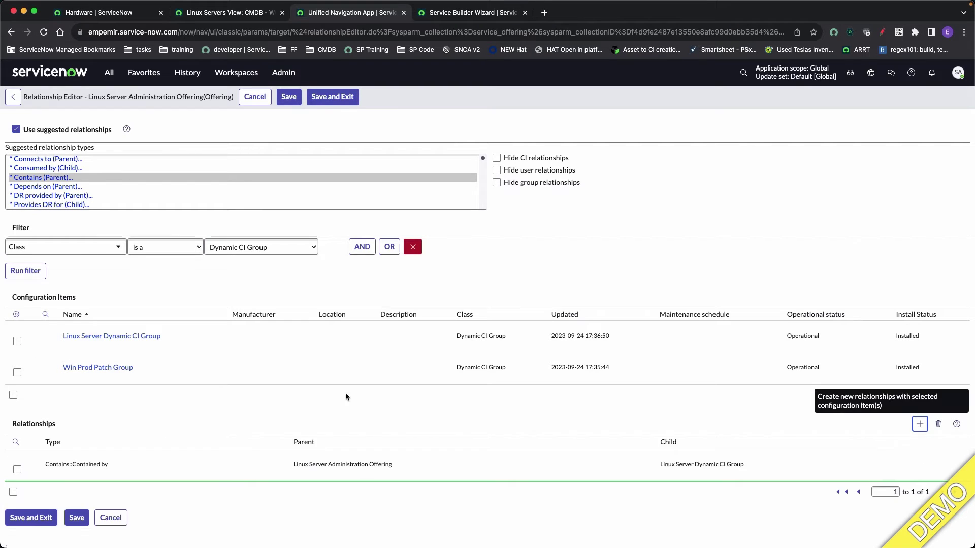
left_click(17, 469)
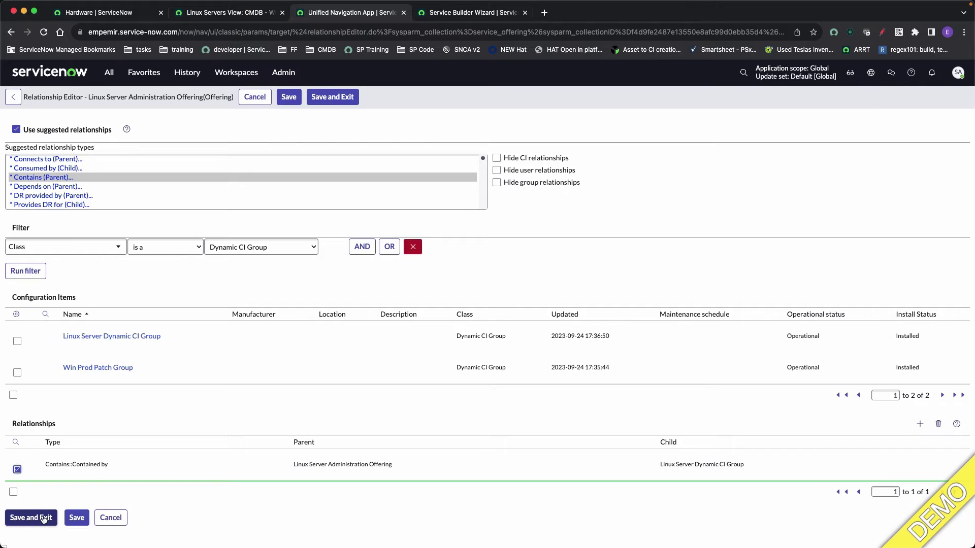
left_click(77, 519)
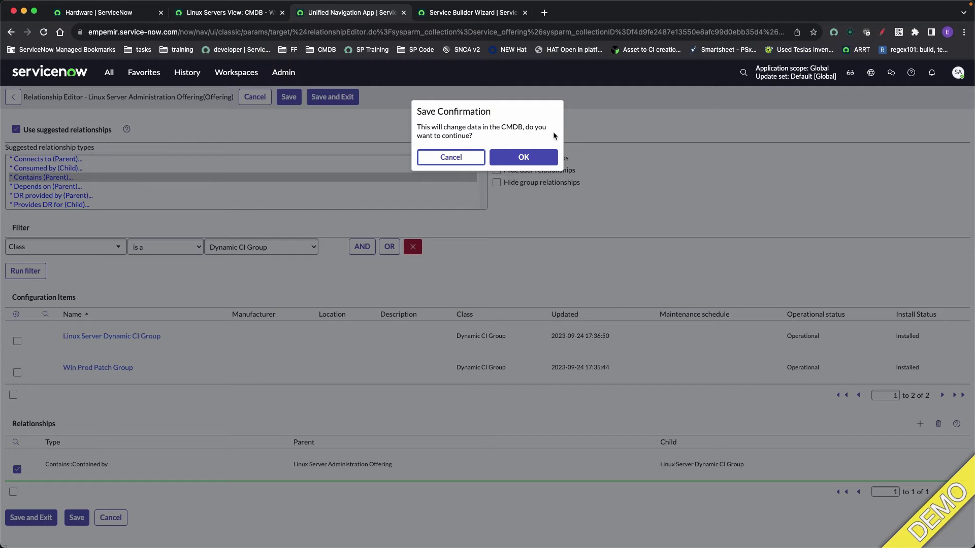
left_click(523, 157)
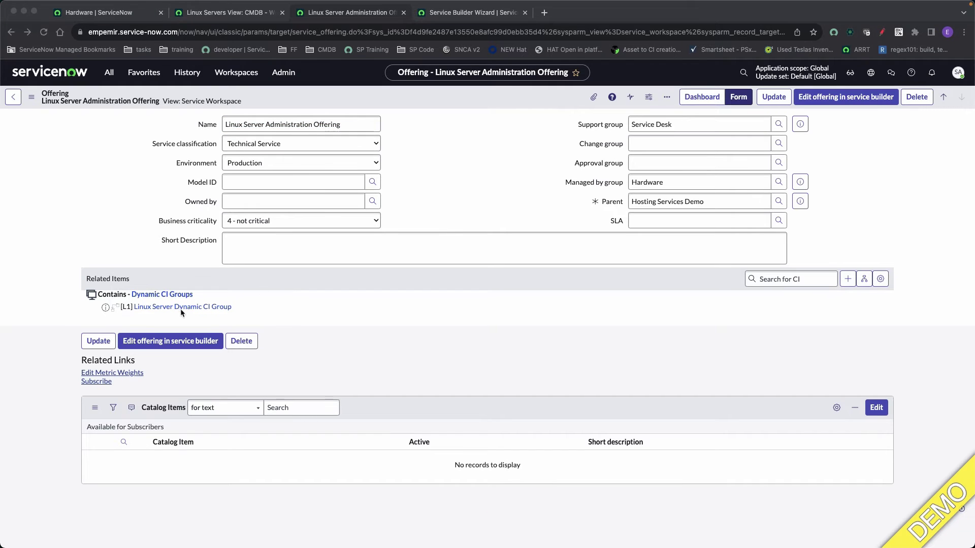
Examine the offering's dependency map and the CIs associated with its dynamic CI group
left_click(864, 280)
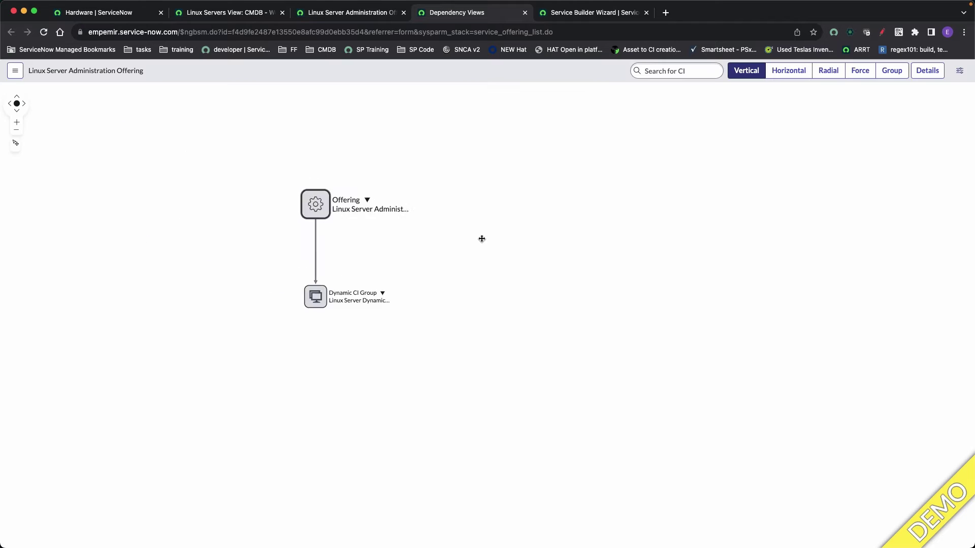
left_click(928, 71)
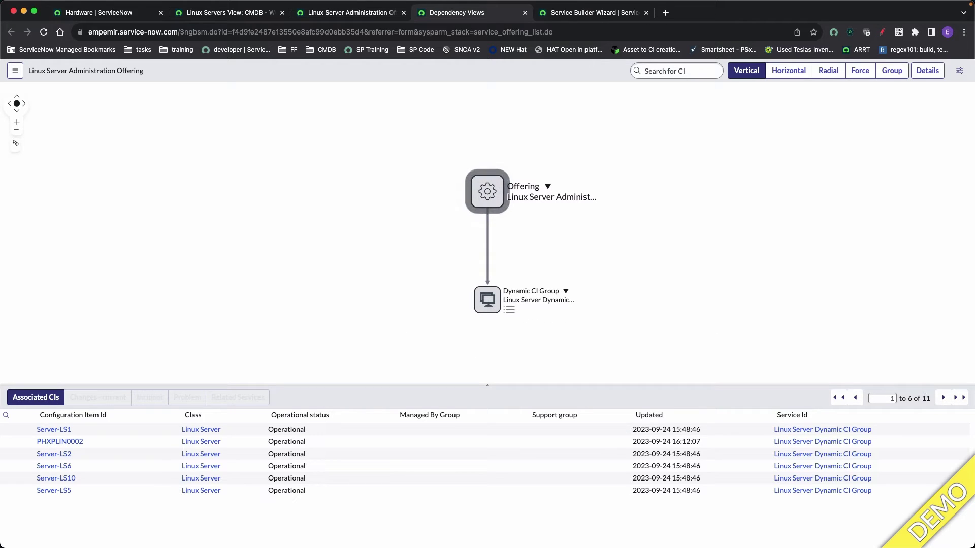
left_click(483, 525)
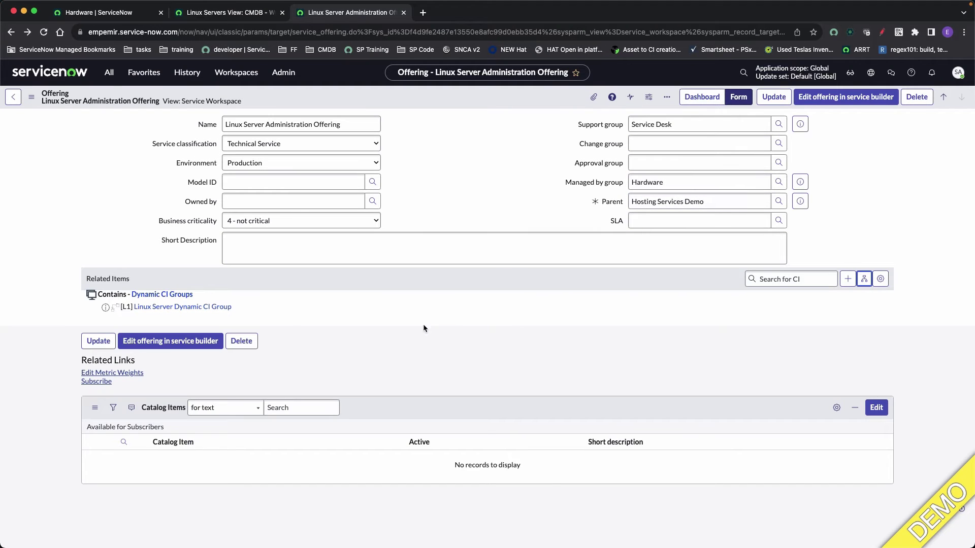
Update the offering record, reopen it and bring up the business rules configured for its table
left_click(774, 97)
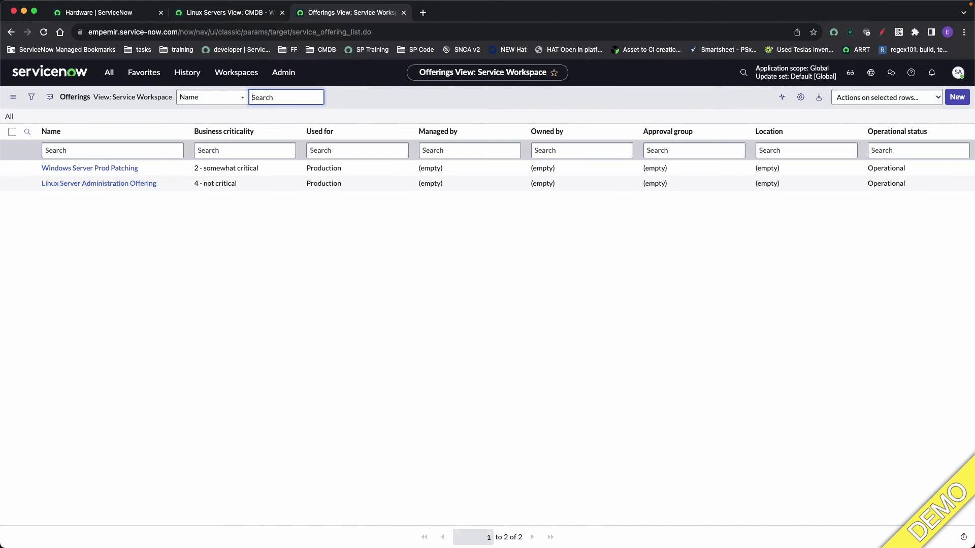
left_click(96, 187)
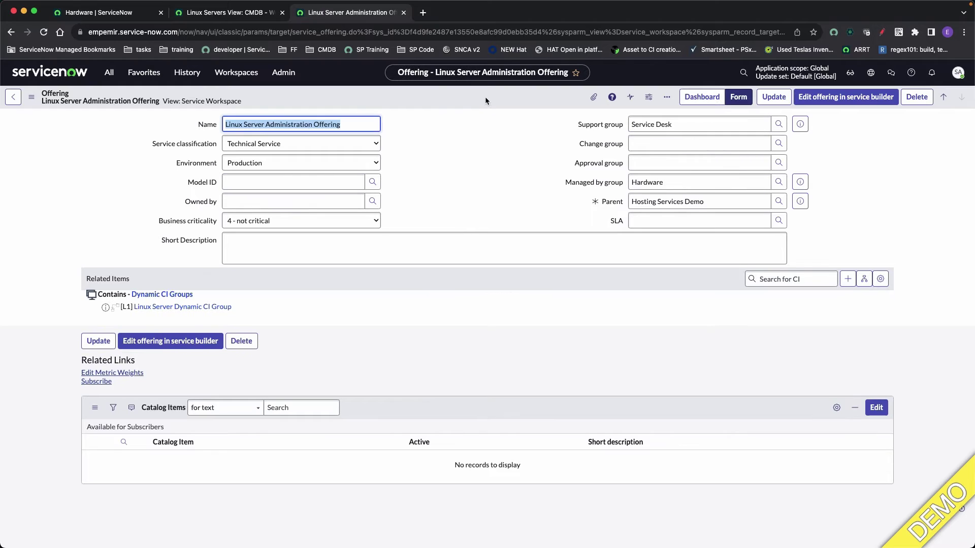
right_click(485, 97)
mouse_move(529, 164)
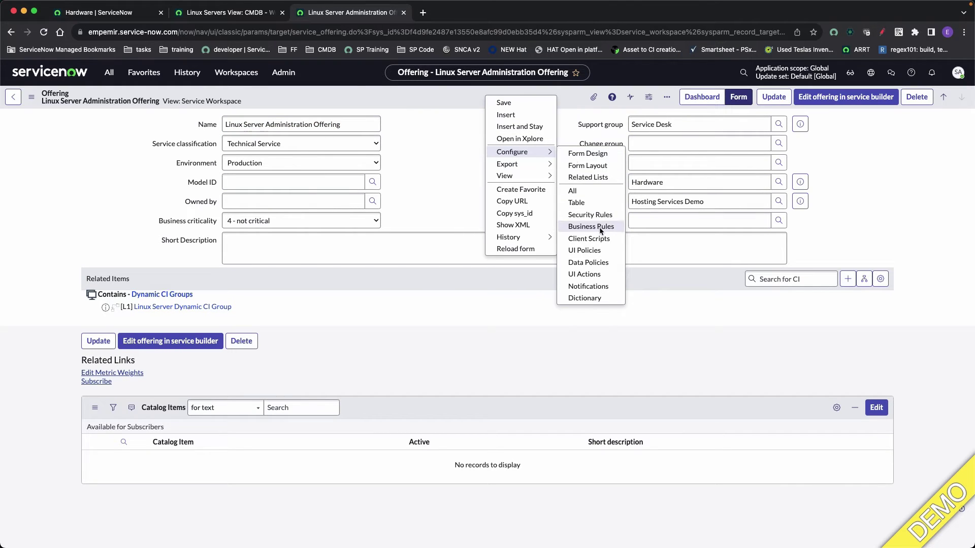
left_click(591, 227)
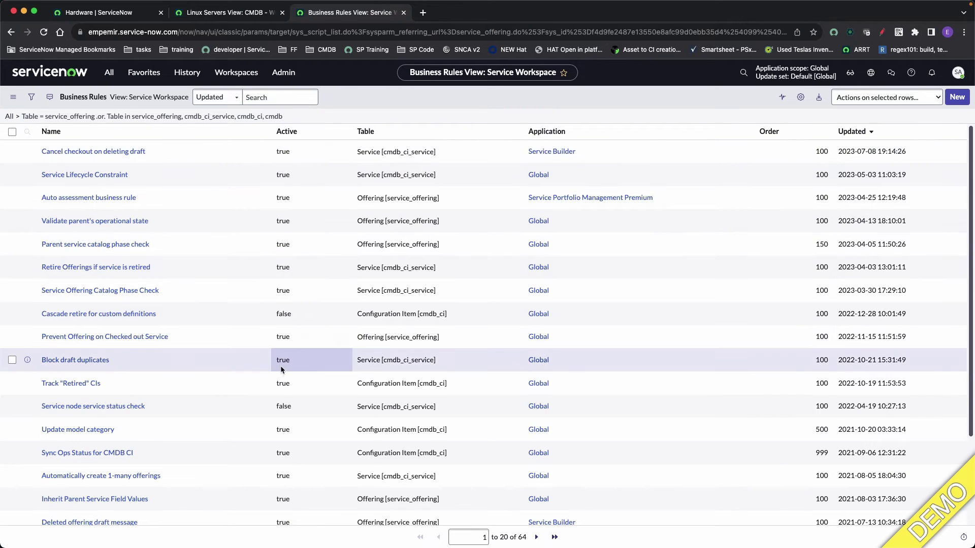
Find the "CSDM - Sync Group Attributes" business rule and examine its script at full size
scroll(281, 367, "down", 4)
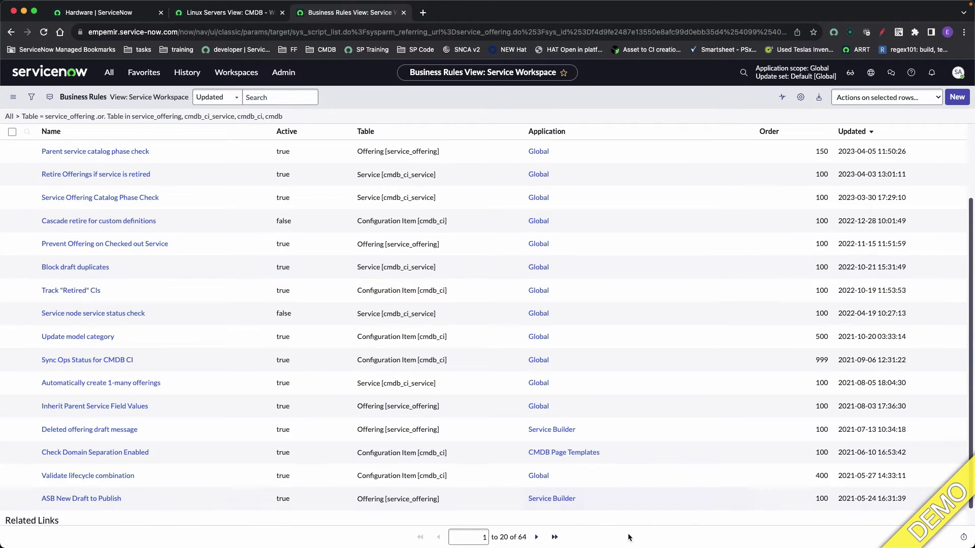
left_click(536, 537)
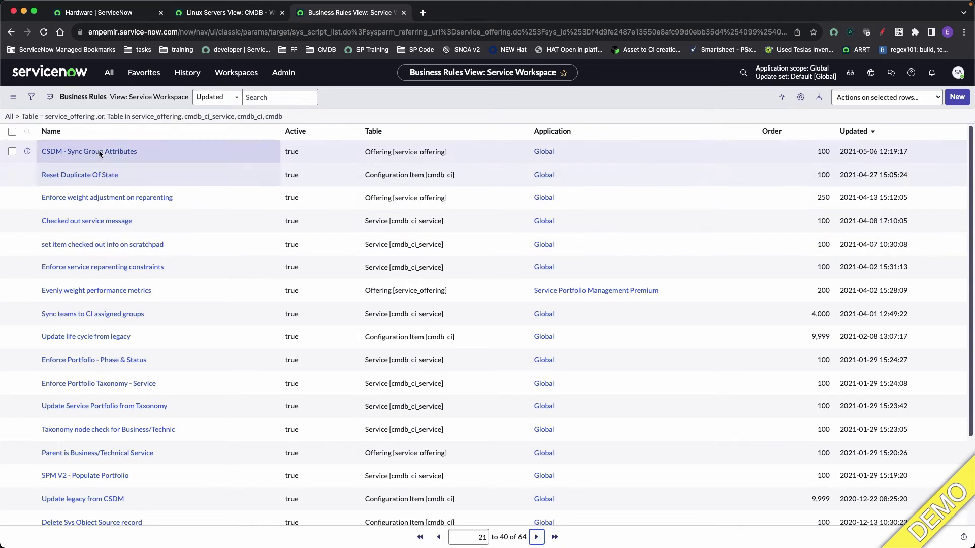
left_click(100, 153)
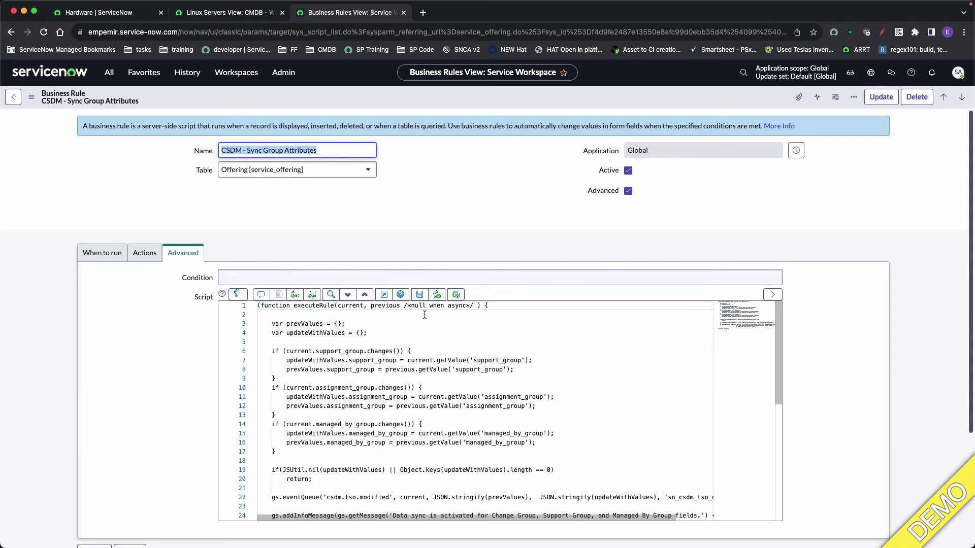
left_click(384, 294)
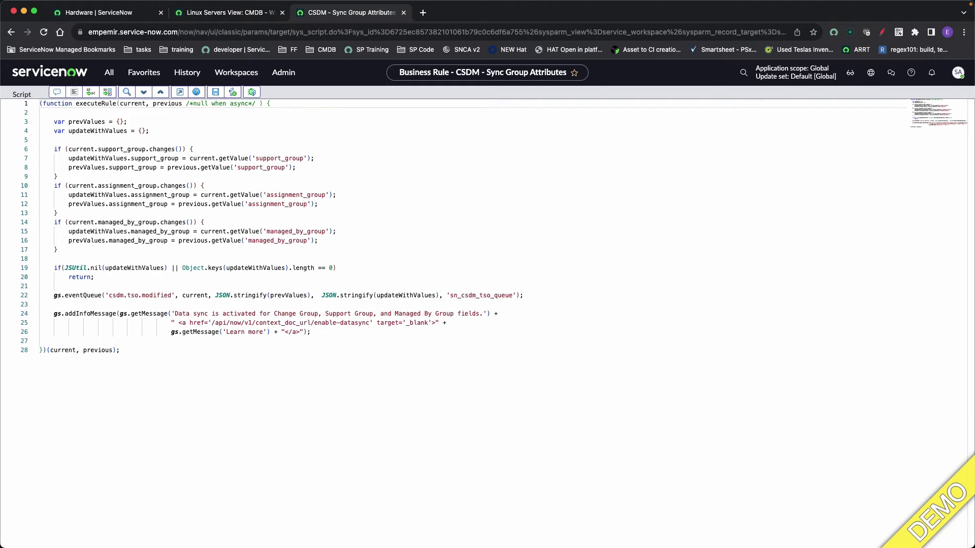
left_click(11, 32)
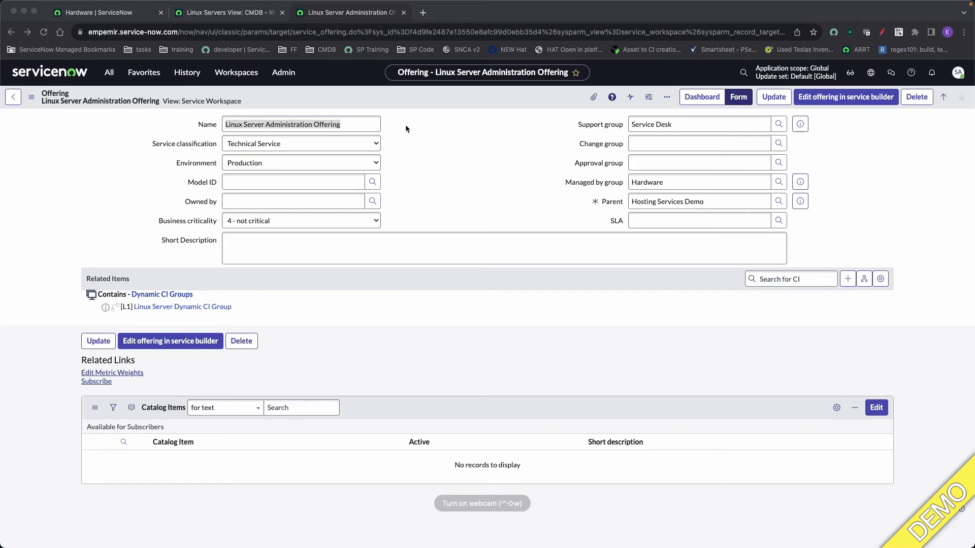
Refresh the full Linux Servers list to check the servers' managed by group and support group
left_click(238, 14)
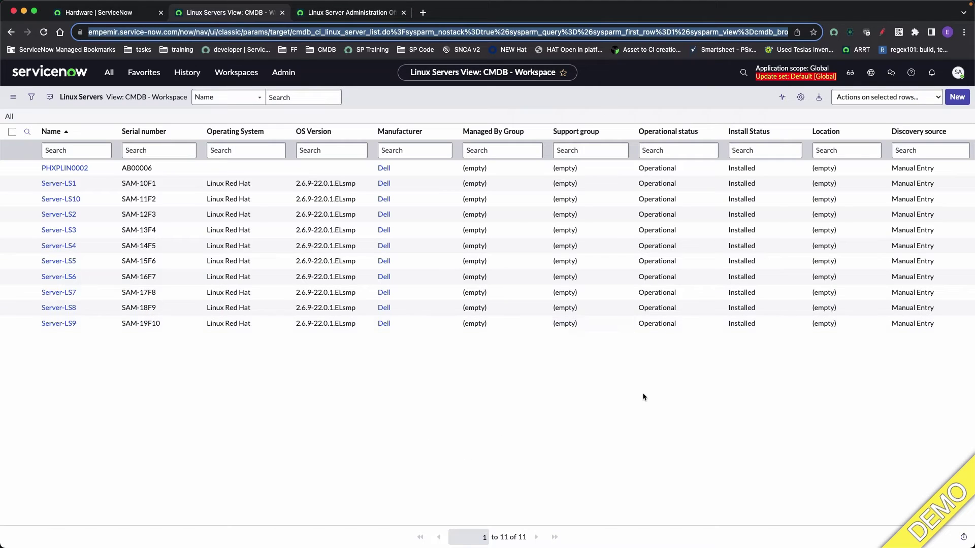
left_click(9, 116)
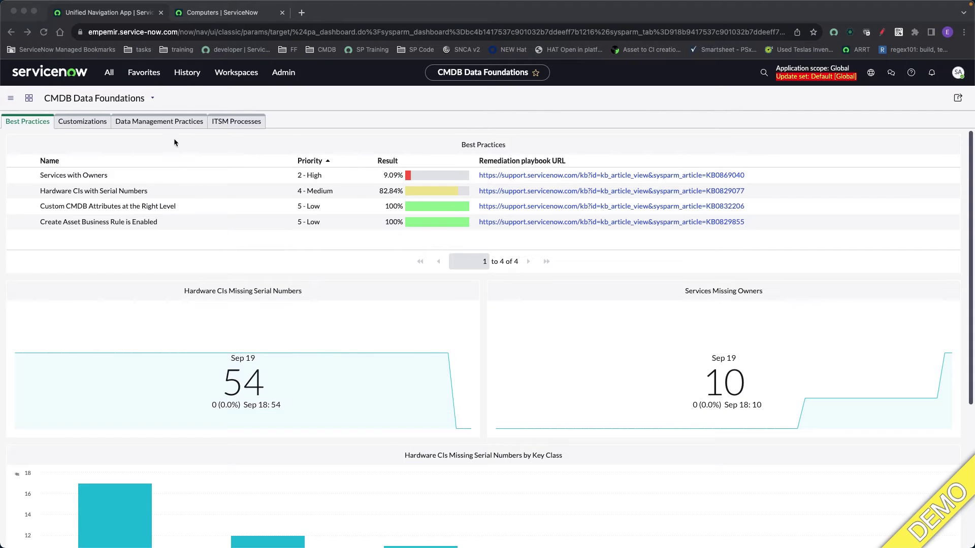
Examine the Servers with Location and Unique Locations metrics among the Data Management Practices of the CMDB Data Foundations dashboard
left_click(159, 123)
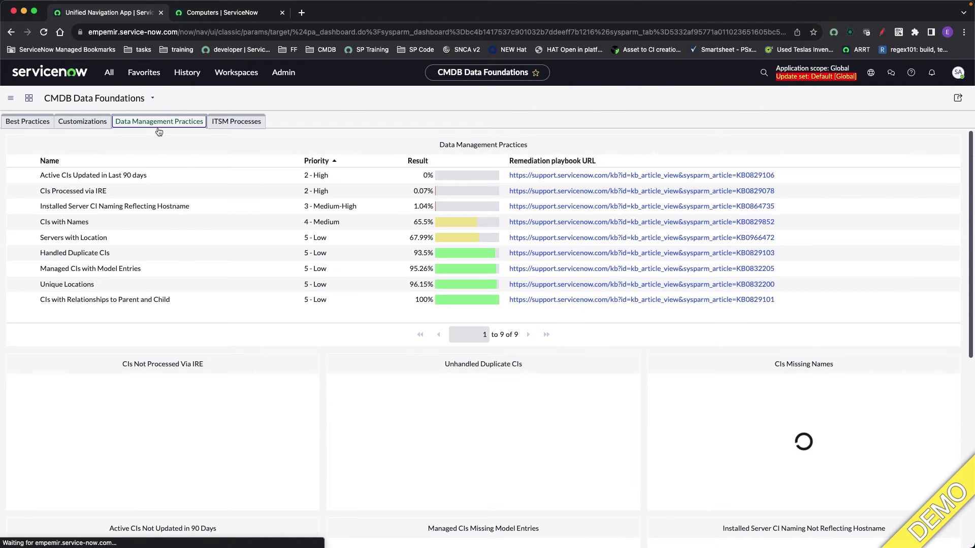
left_click(97, 238)
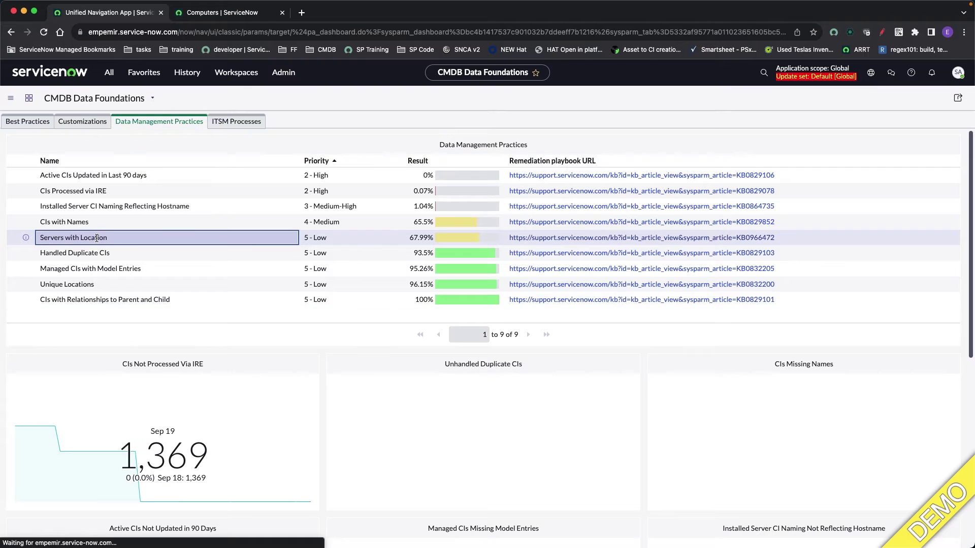
left_click(87, 285)
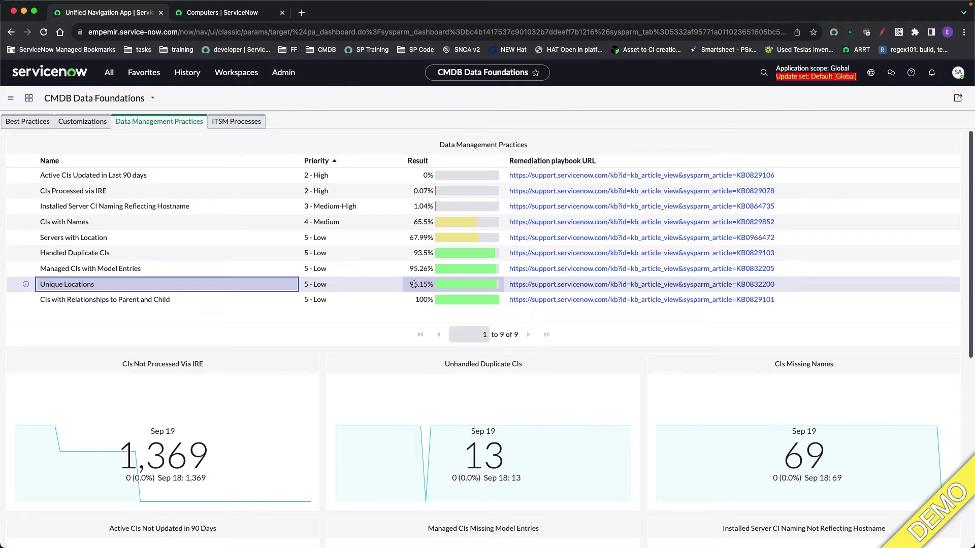
Open the remediation playbook for Unique Locations and review its table of contents
left_click(553, 285)
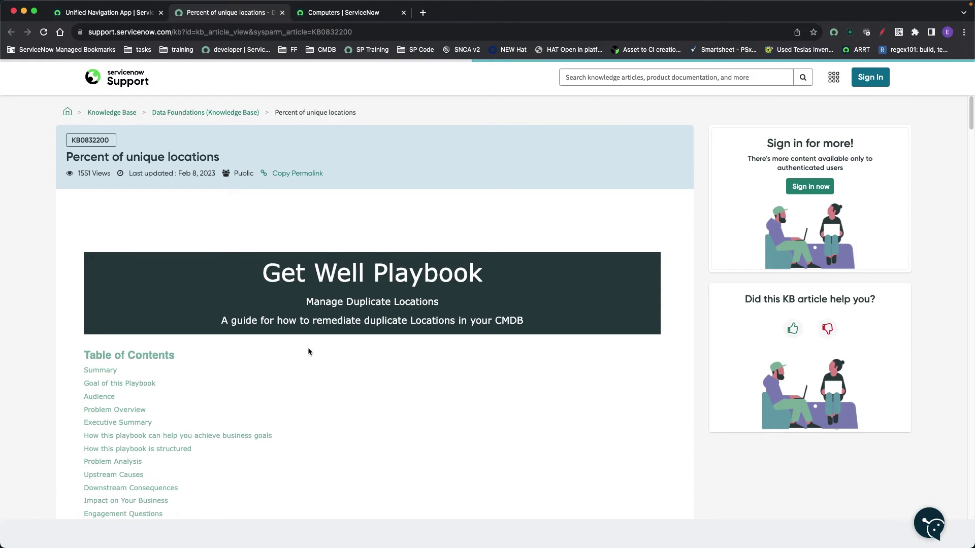
scroll(244, 353, "down", 2)
scroll(245, 353, "down", 5)
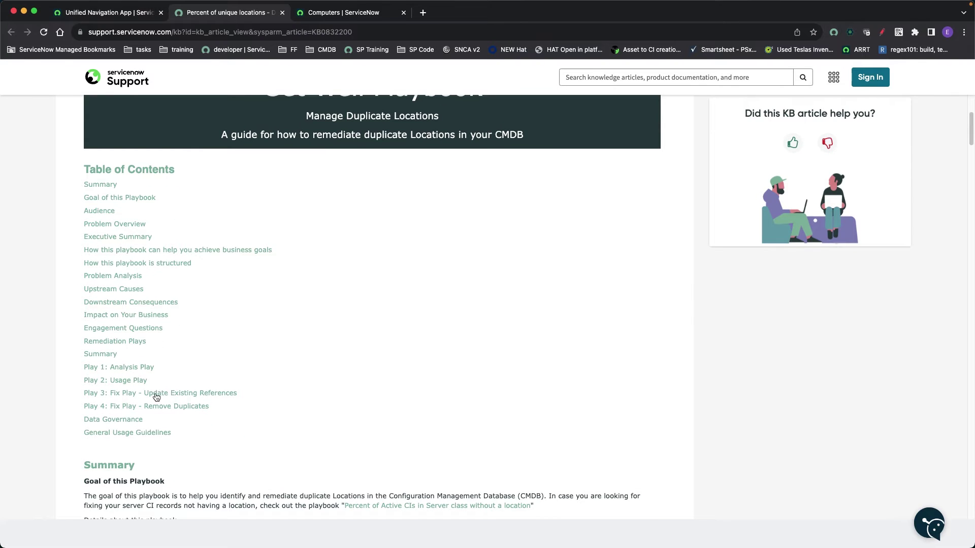
scroll(288, 330, "up", 6)
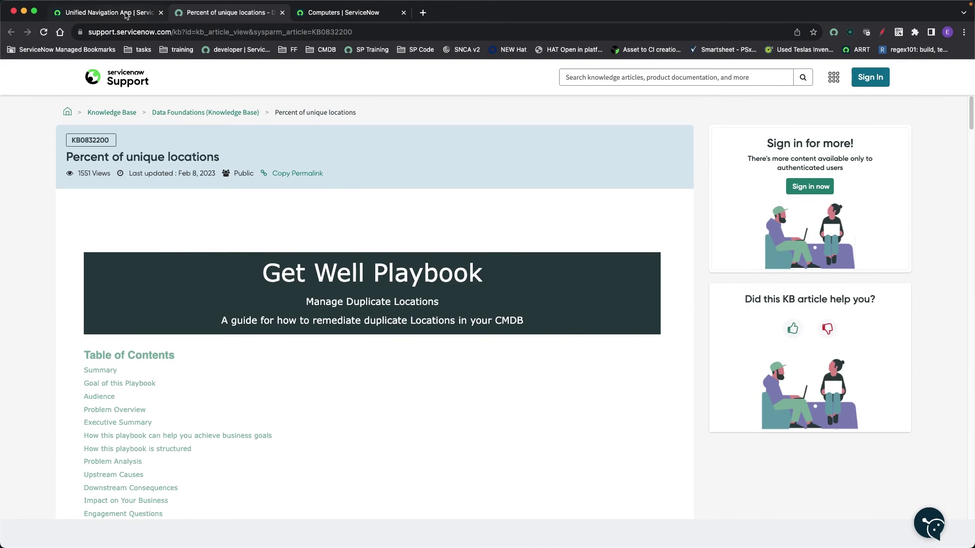
Return to the CMDB Data Foundations dashboard and open the Duplicate Locations indicator for analysis
left_click(126, 14)
scroll(167, 391, "down", 10)
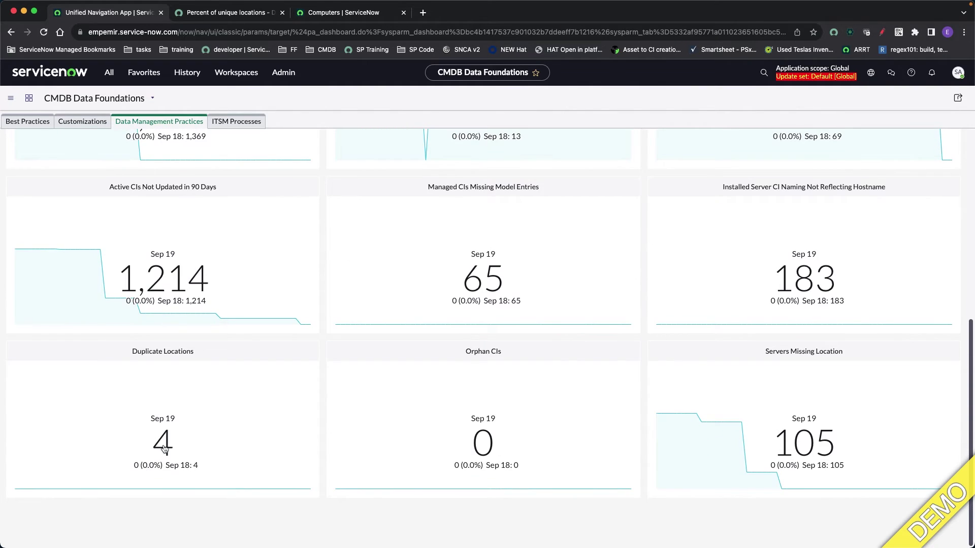
left_click(160, 447)
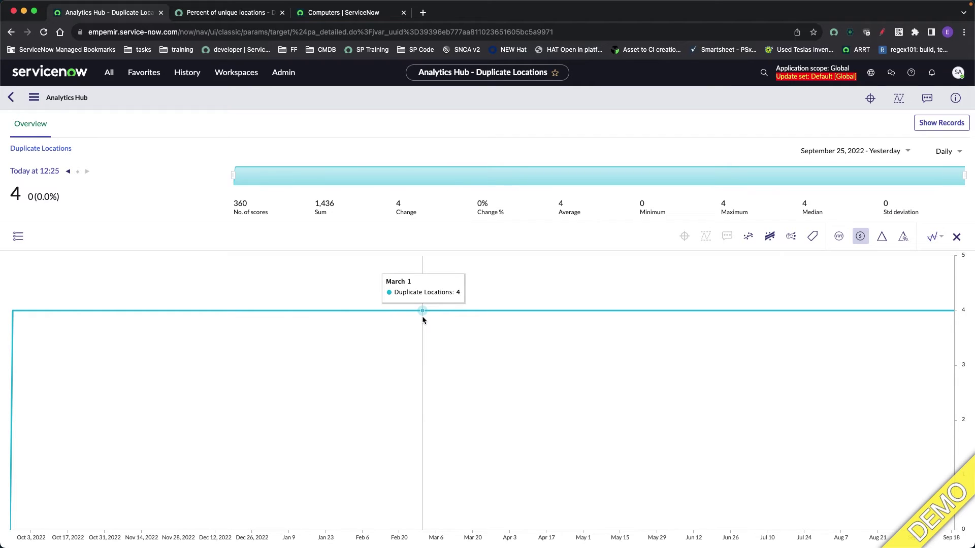
Show the records behind Duplicate Locations and open the first Arizona location to examine its configuration items
left_click(932, 126)
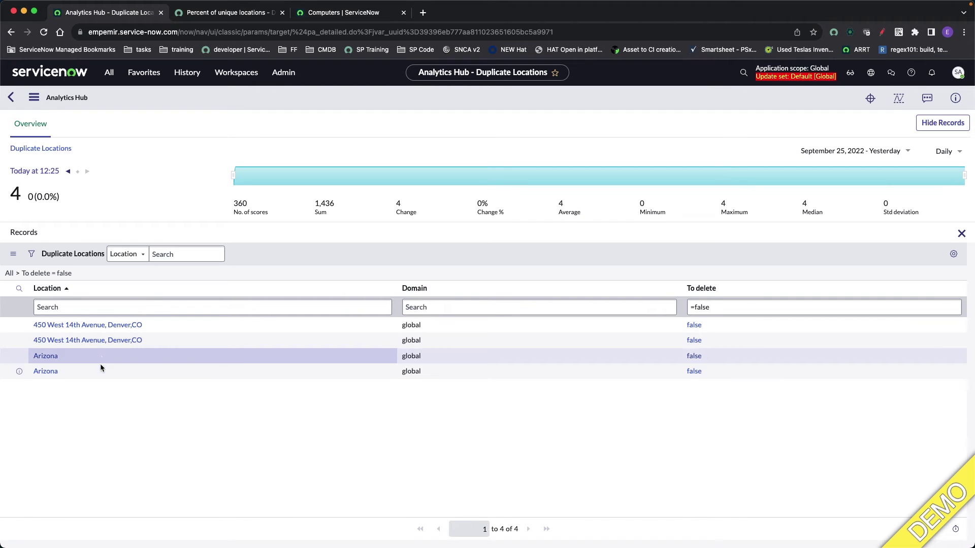
left_click(45, 357)
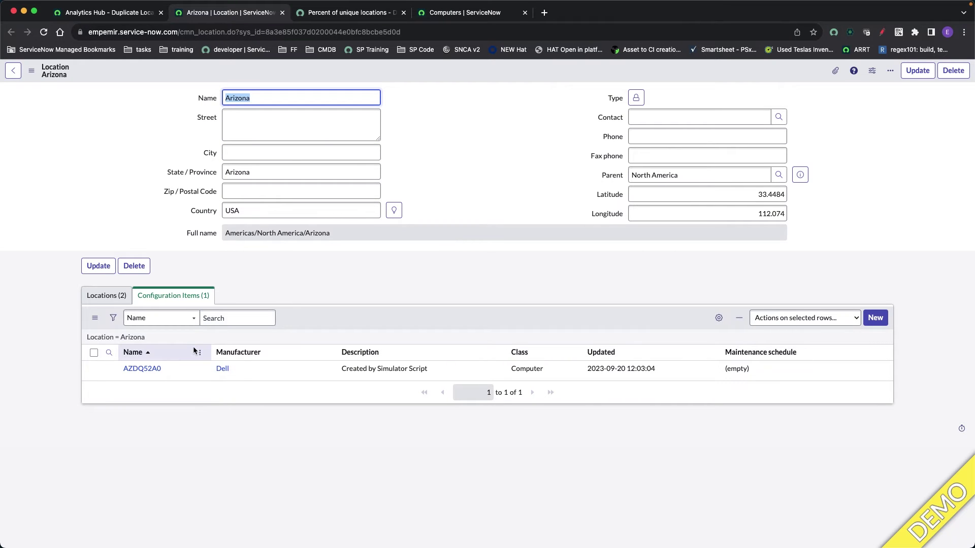
left_click_drag(534, 236, 456, 280)
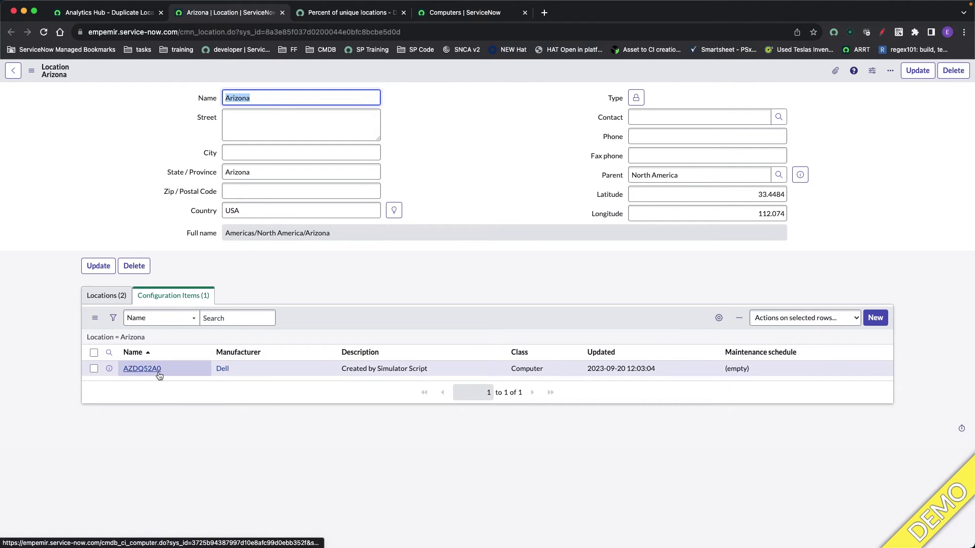
Open the Tempe child location of Arizona, review its configuration items, and return to the Arizona record
left_click(111, 296)
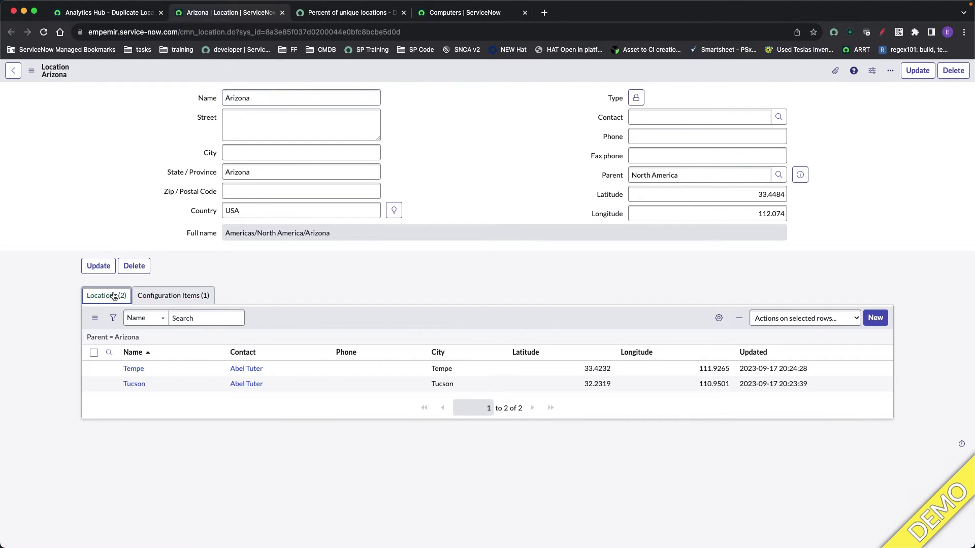
left_click(133, 369)
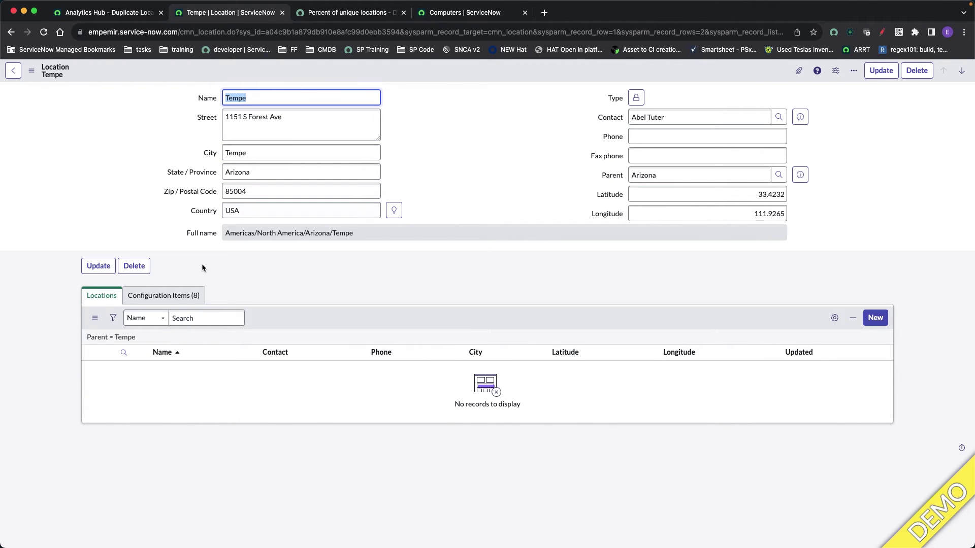
left_click(173, 298)
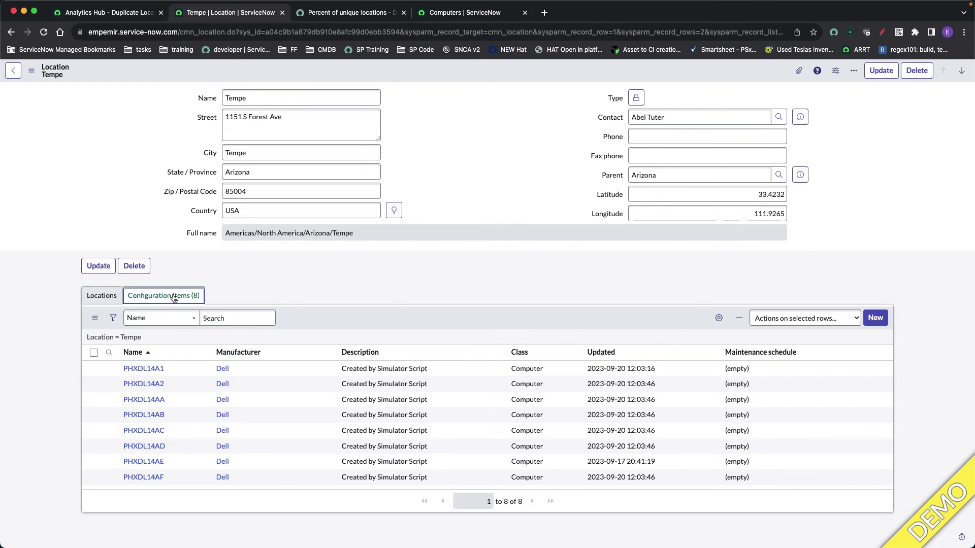
left_click(11, 32)
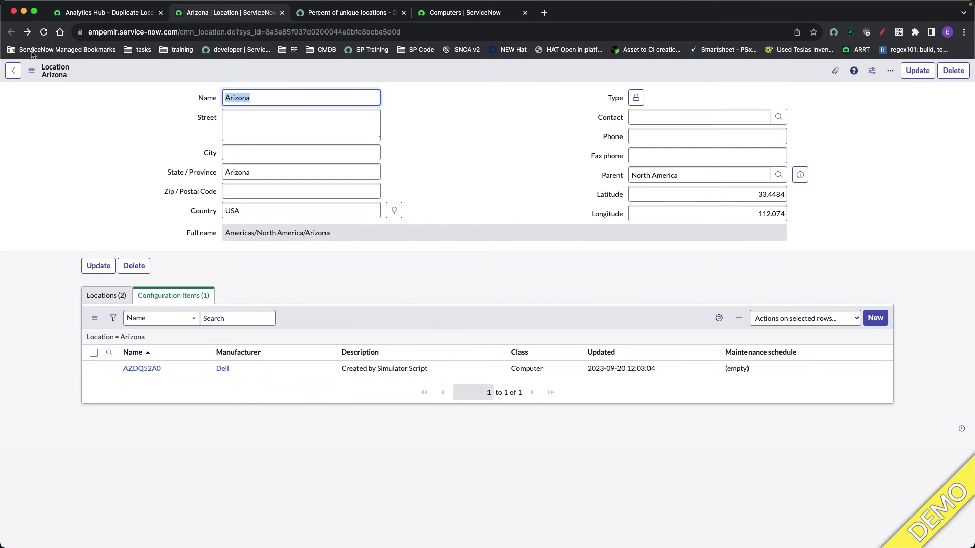
Open the Tucson child location of Arizona and review its configuration items
left_click(106, 296)
left_click(134, 386)
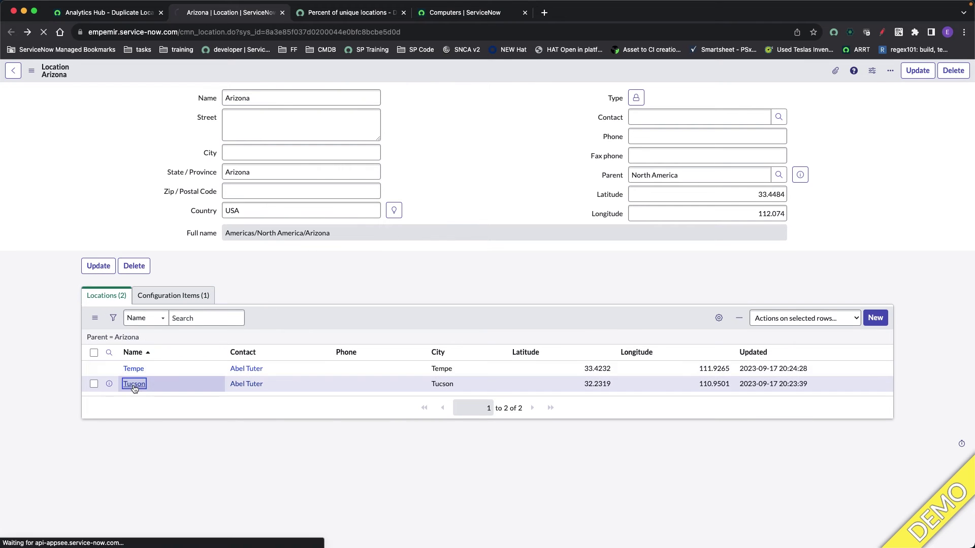
left_click(189, 298)
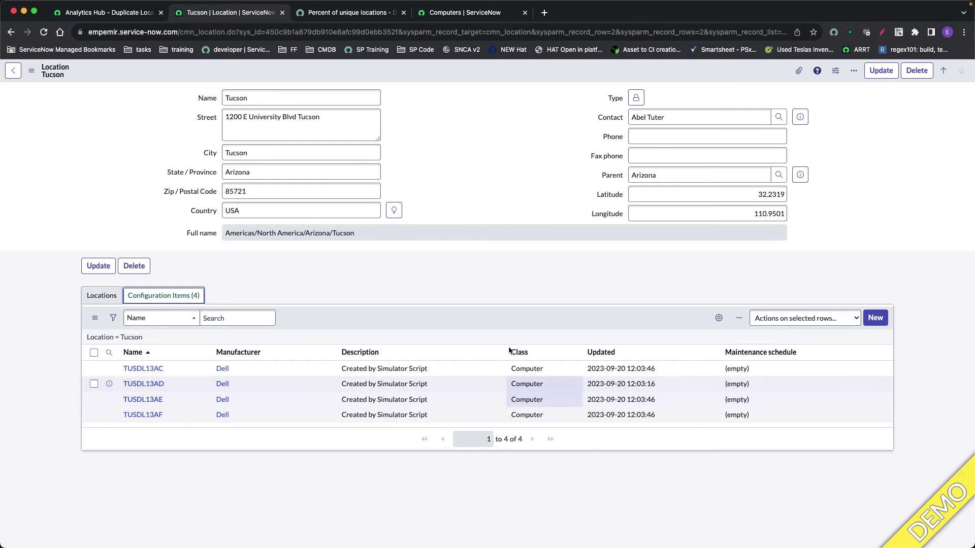
Open computer TUSDL13AC from Tucson's configuration items and preview the details of its assigned location
left_click(146, 370)
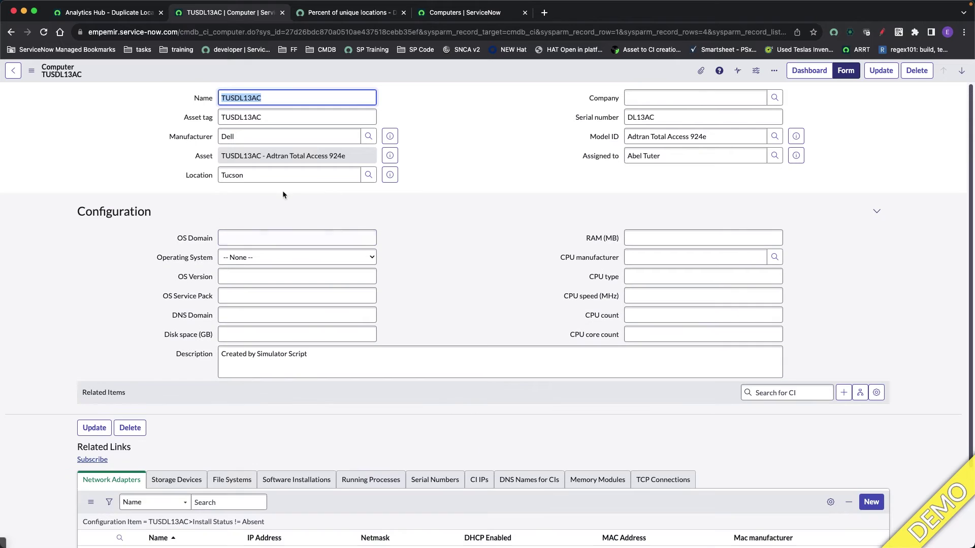
left_click(390, 175)
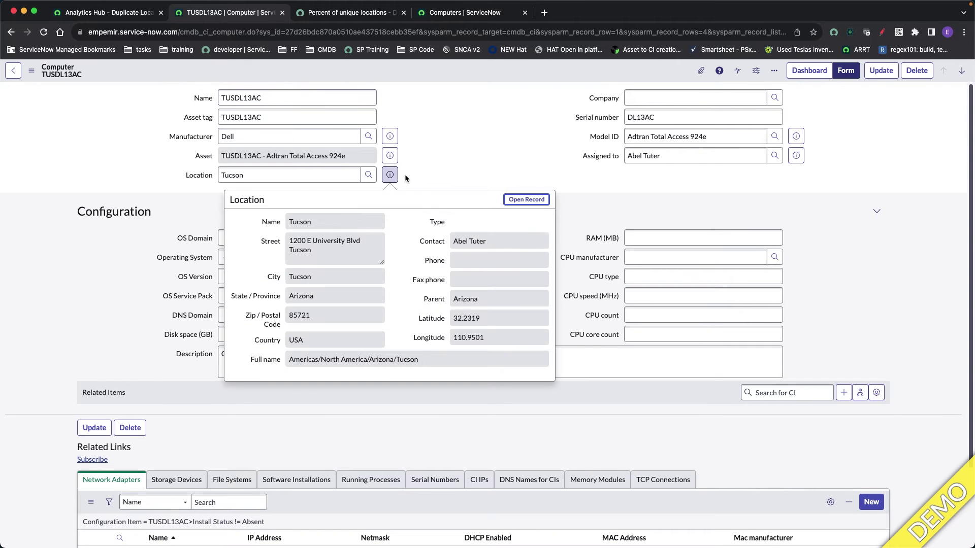
left_click(457, 112)
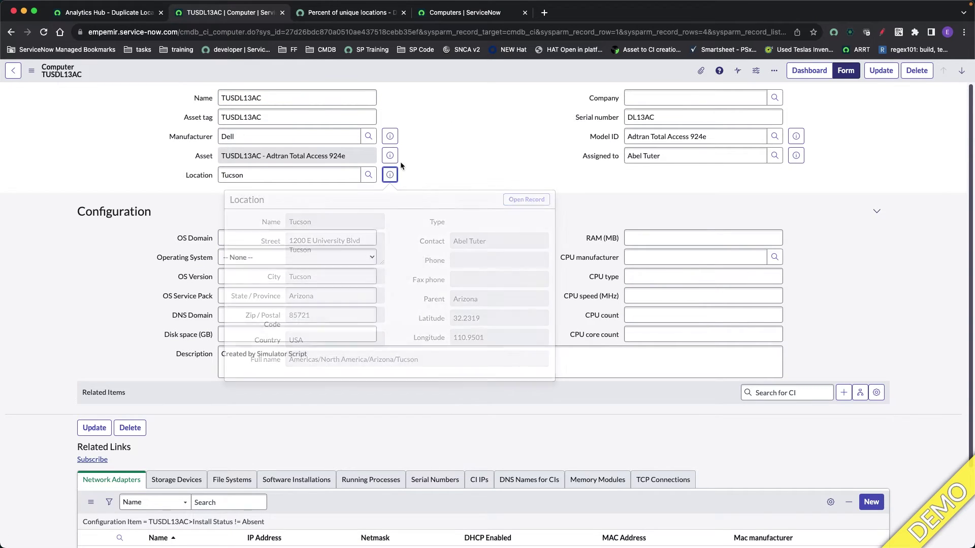
Browse the location hierarchy for TUSDL13AC, compare the children of both Arizona entries, and return to the duplicate locations records
left_click(368, 175)
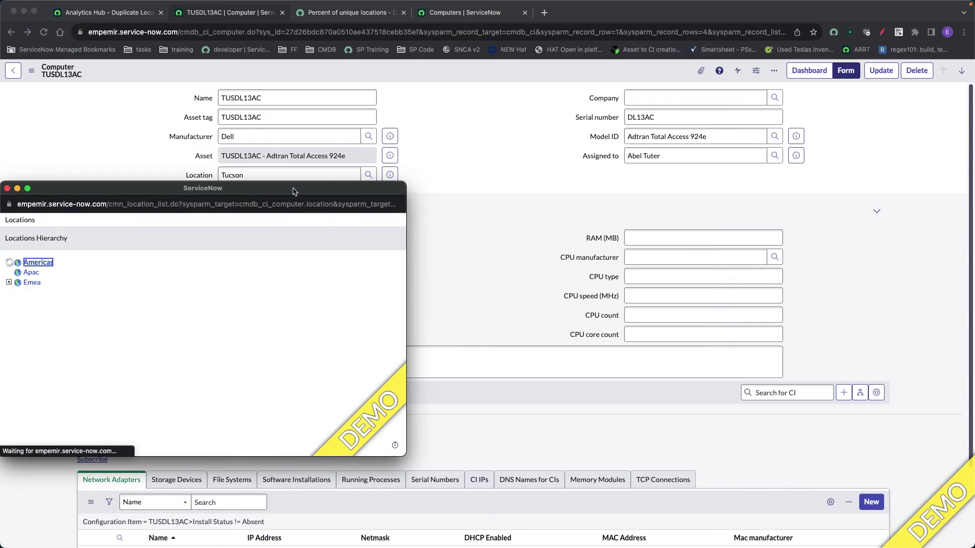
left_click_drag(280, 199, 525, 191)
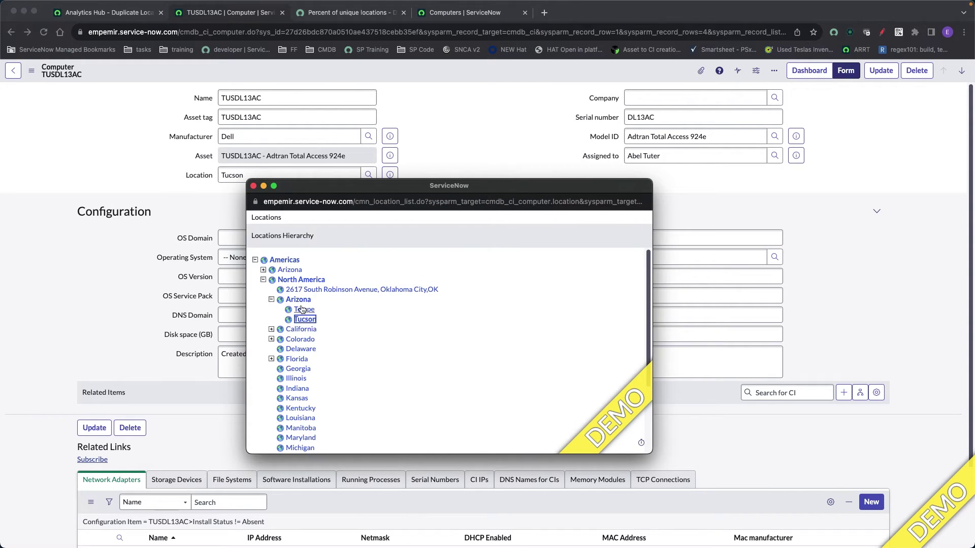
left_click(263, 279)
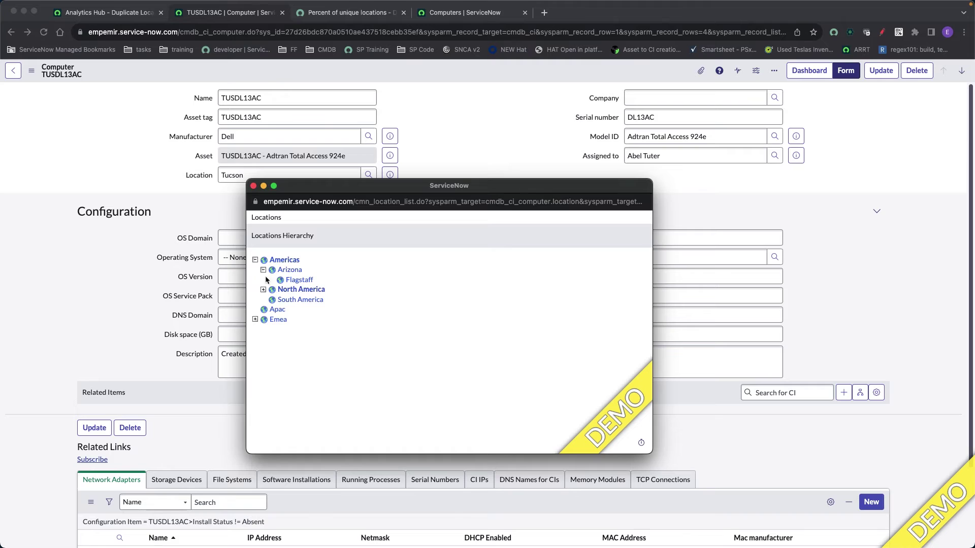
left_click(264, 270)
left_click(233, 20)
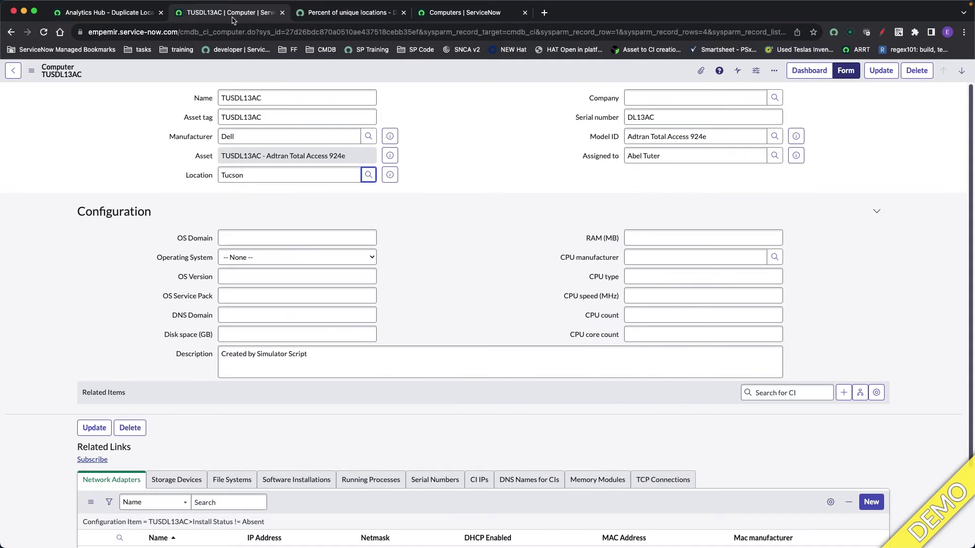
left_click(282, 12)
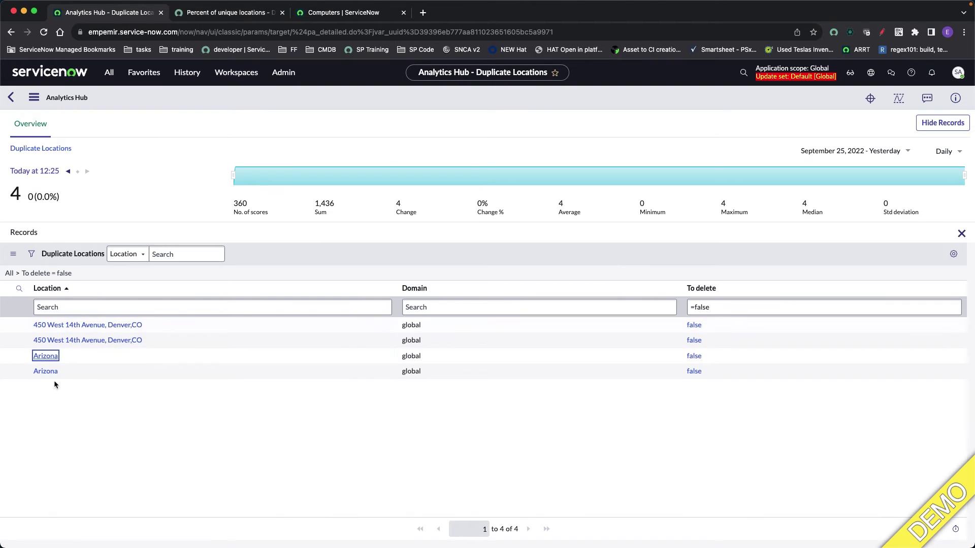
Open the second Arizona duplicate location and review the configuration items of its child location Flagstaff
left_click(45, 371)
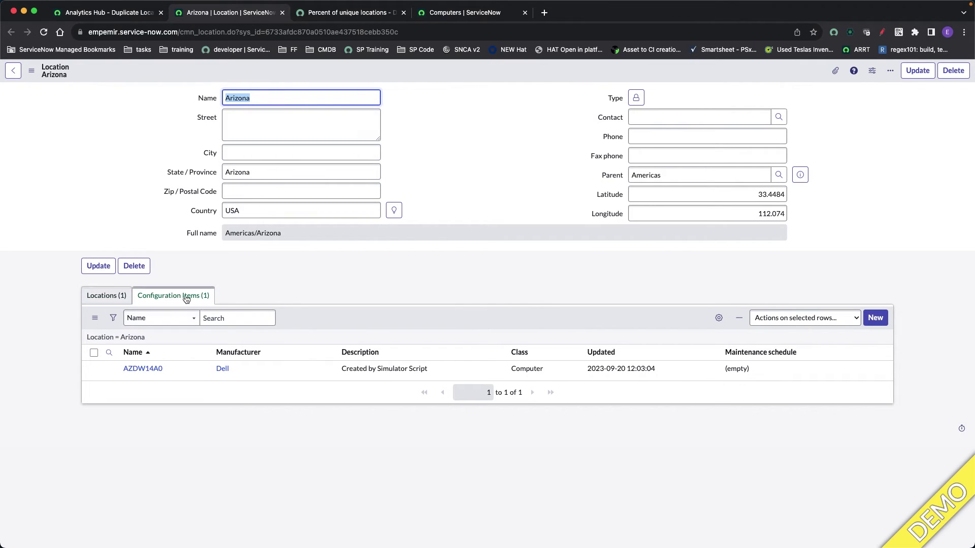
left_click(111, 298)
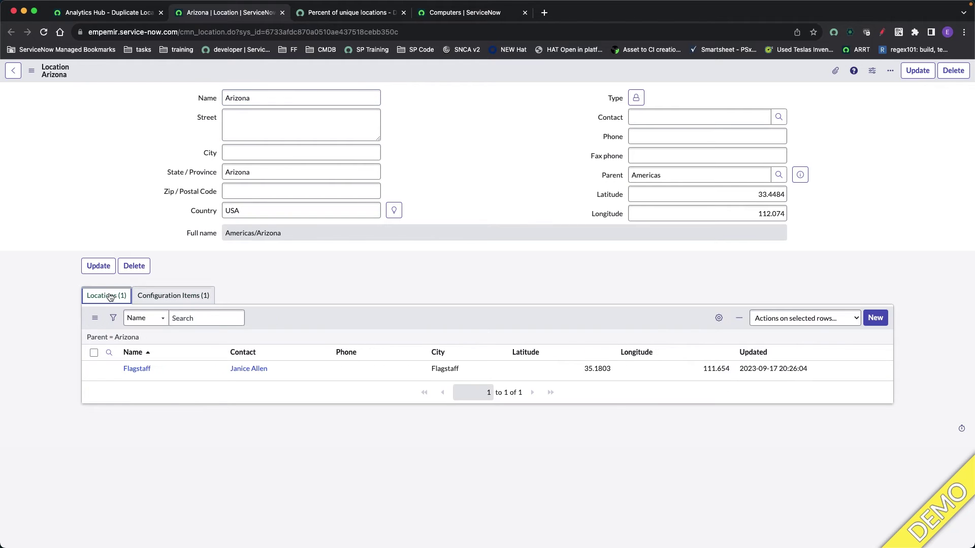
left_click(137, 369)
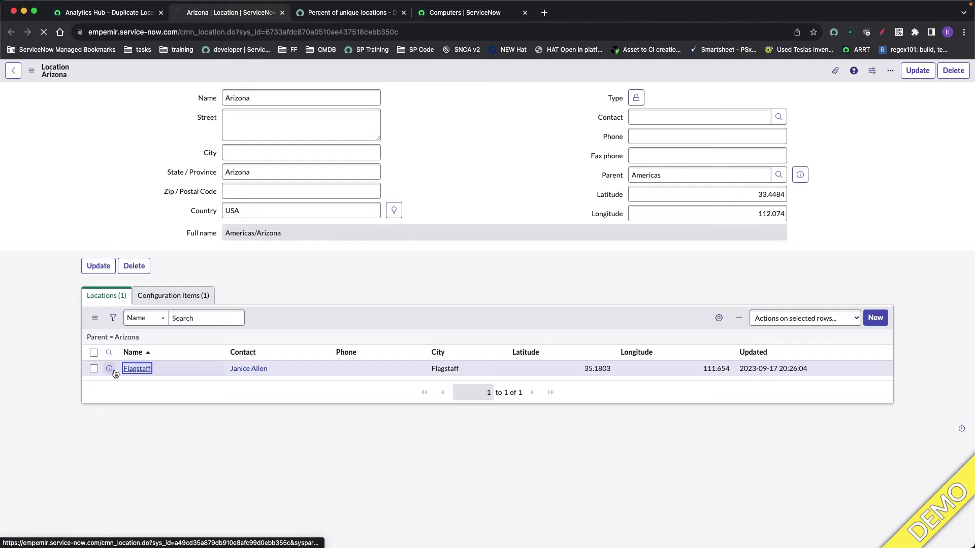
left_click(170, 297)
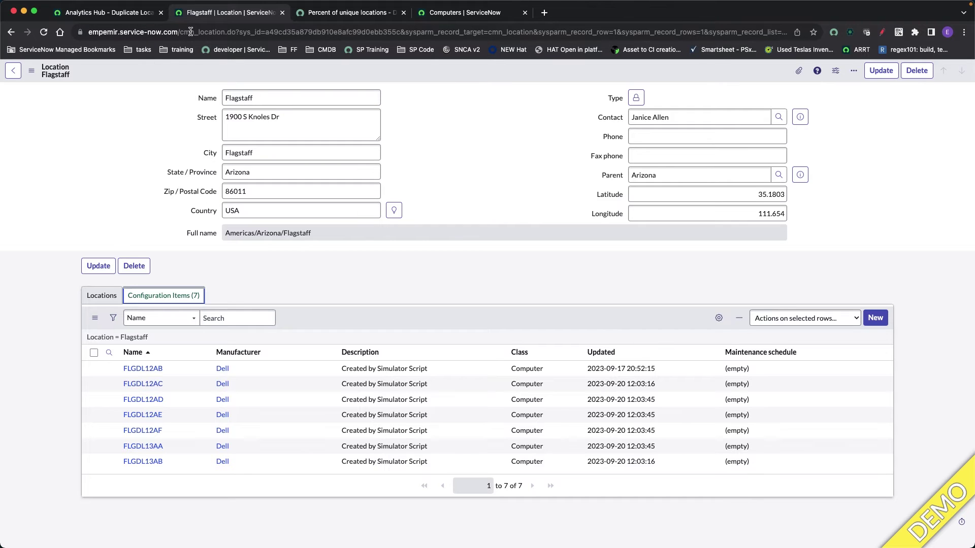
Filter the Computers list by Location is Arizona, using the first suggested Arizona record
left_click(442, 14)
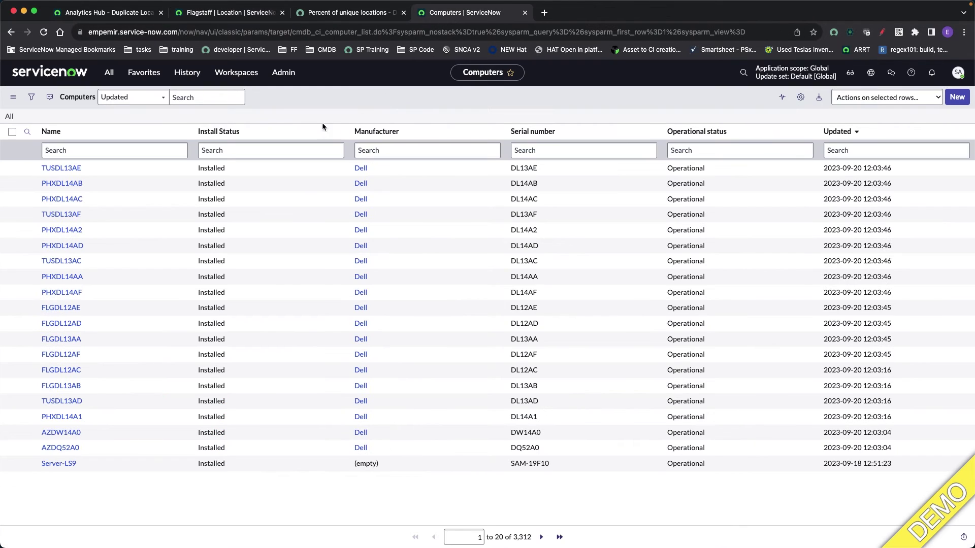
left_click(32, 101)
left_click(70, 145)
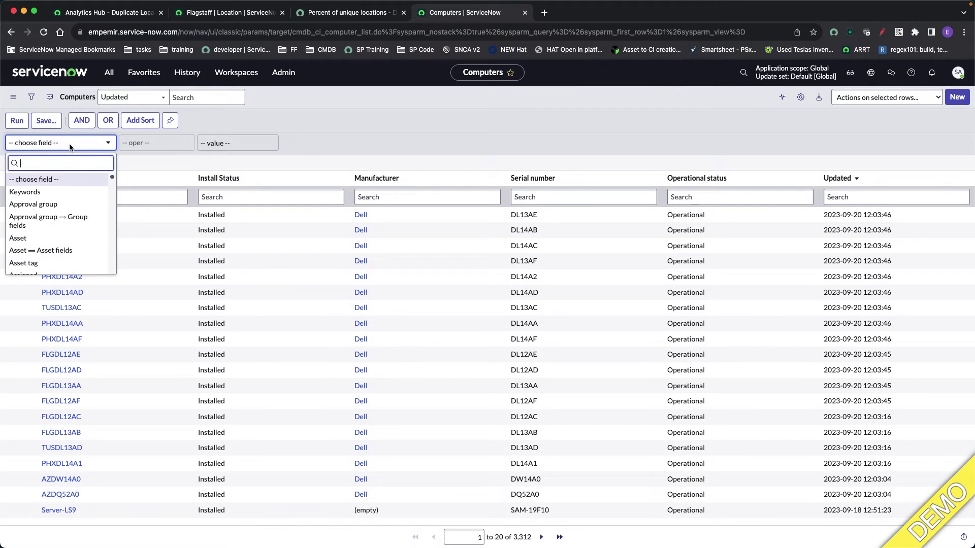
type("locatio")
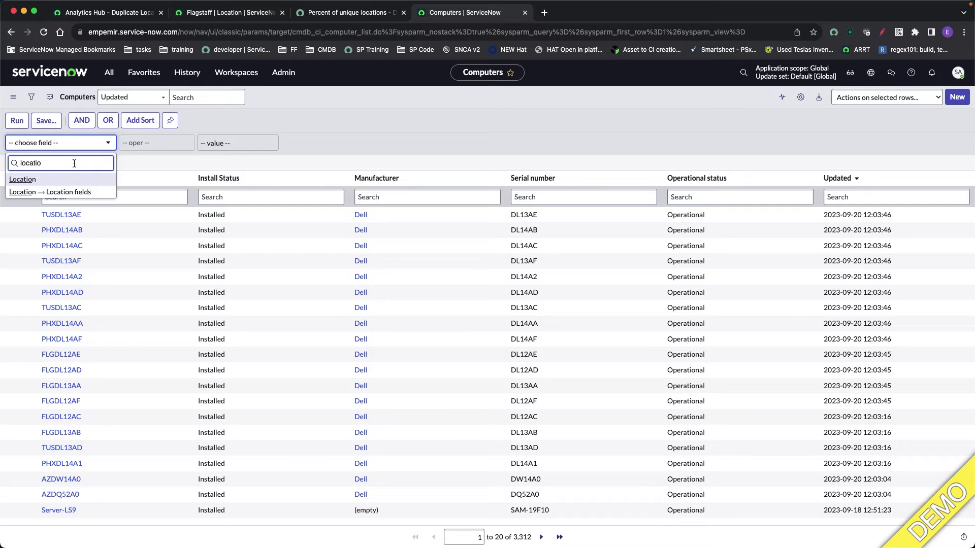
left_click(72, 179)
left_click(235, 148)
type("Ariz")
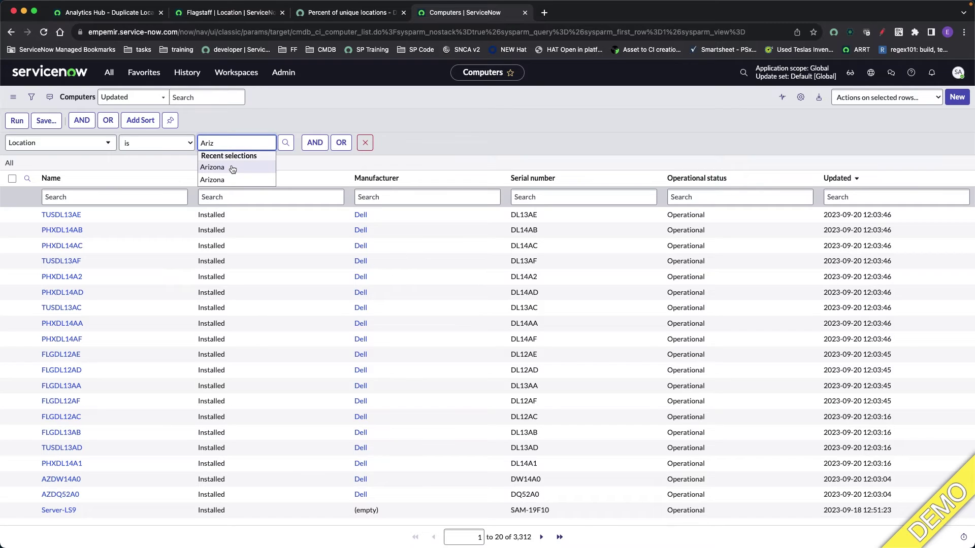
left_click(233, 168)
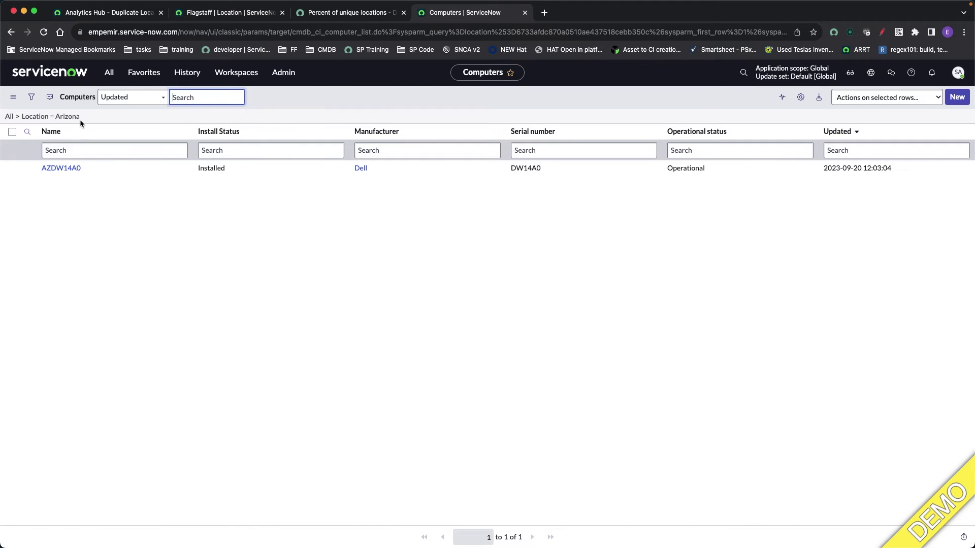
Change the Computers location filter to the second suggested Arizona record and run it
left_click(38, 103)
left_click_drag(234, 142, 199, 142)
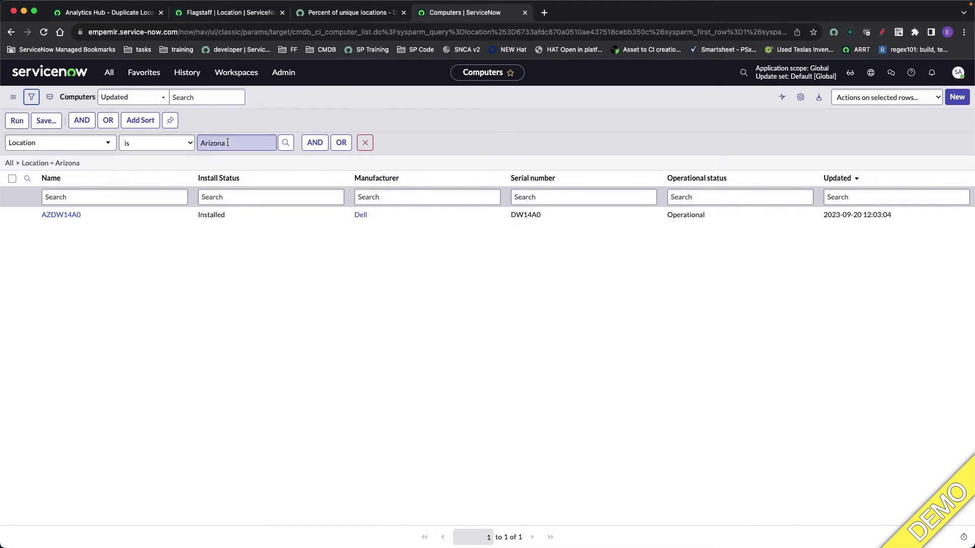
type("A")
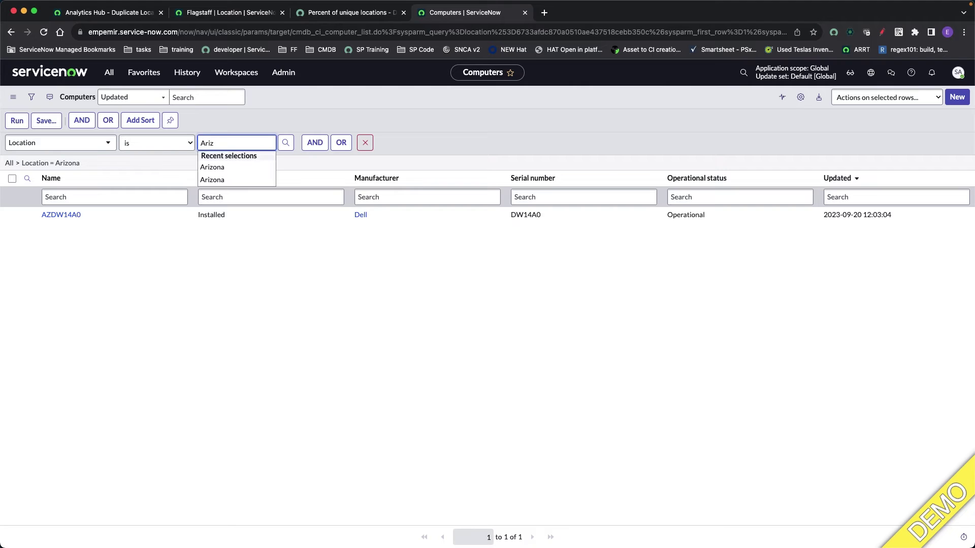
left_click(229, 180)
key("Return")
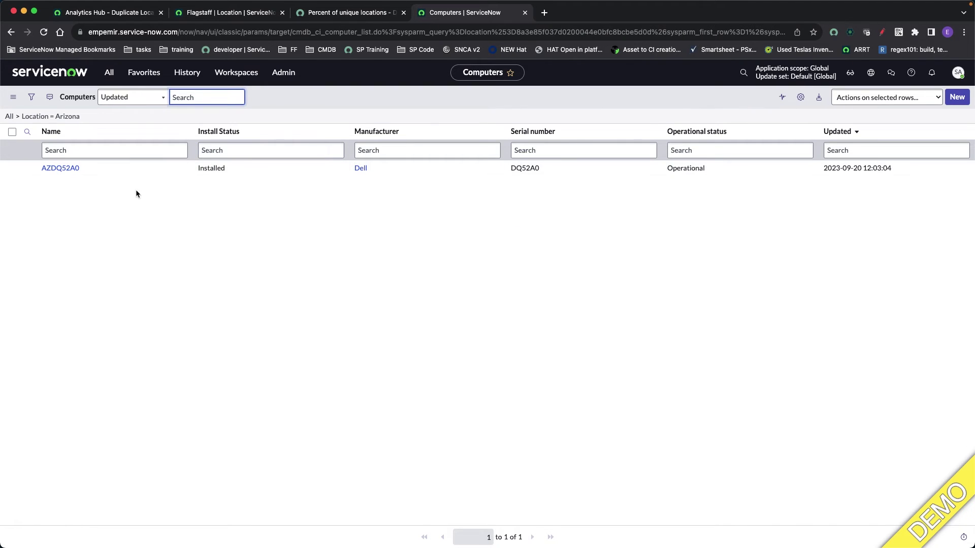
Add an OR condition for Location is the other Arizona record and run the Computers filter
left_click(31, 97)
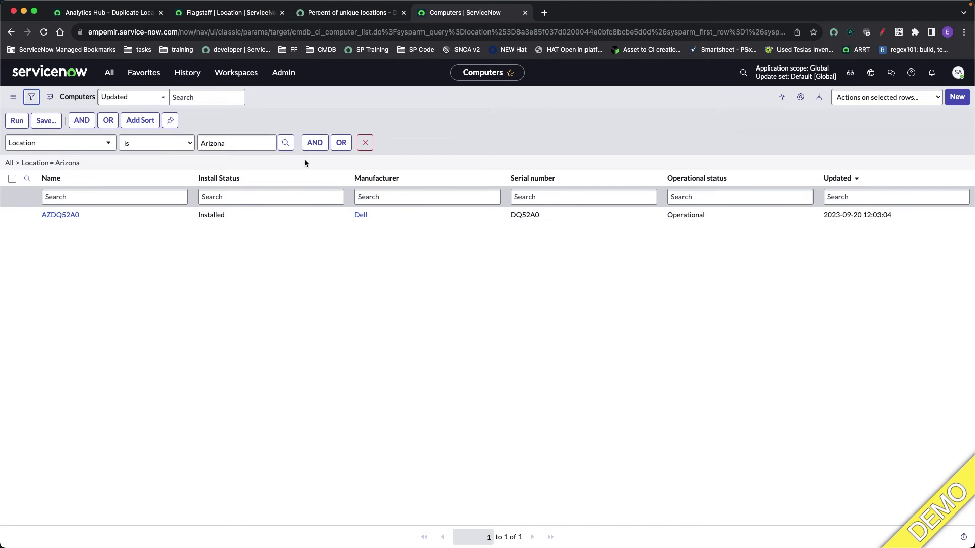
left_click(340, 143)
type("Ari")
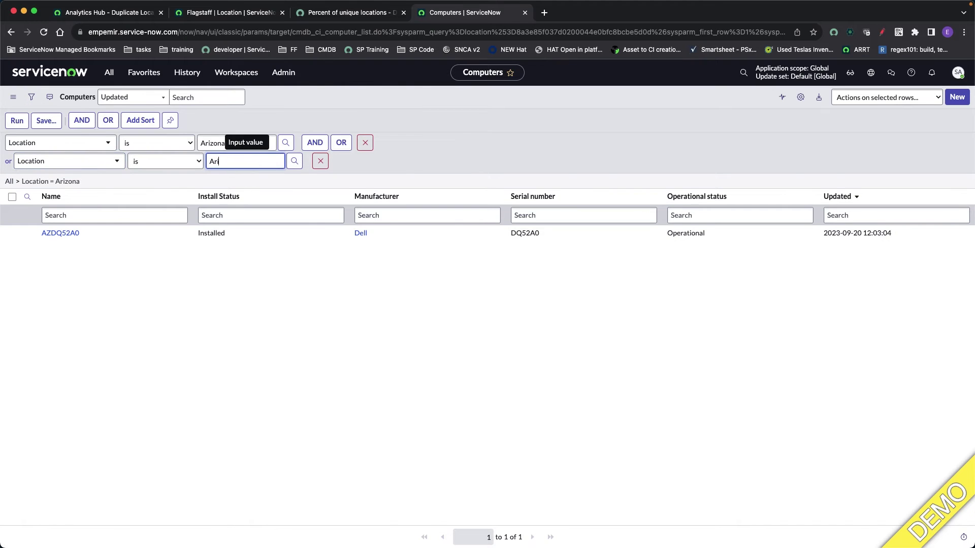
type("z")
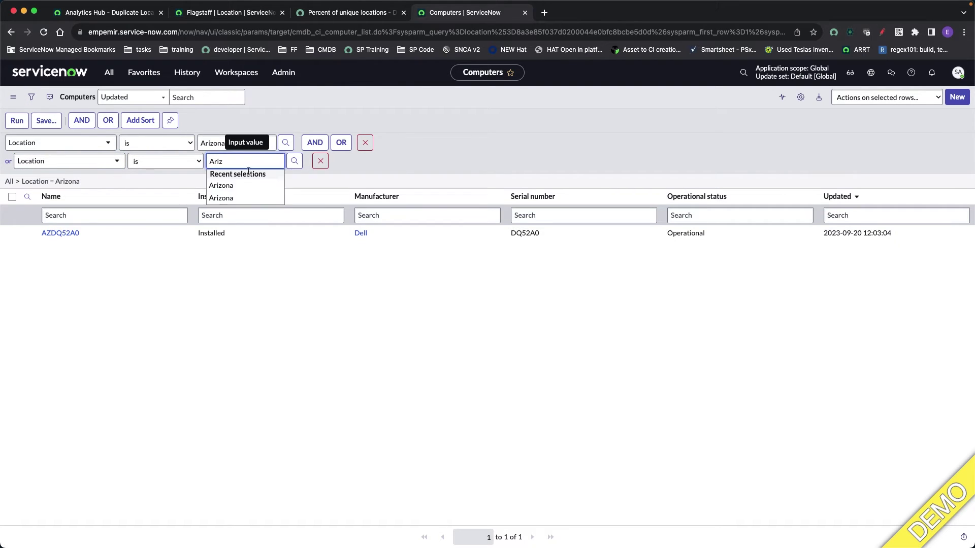
left_click(244, 186)
left_click(17, 120)
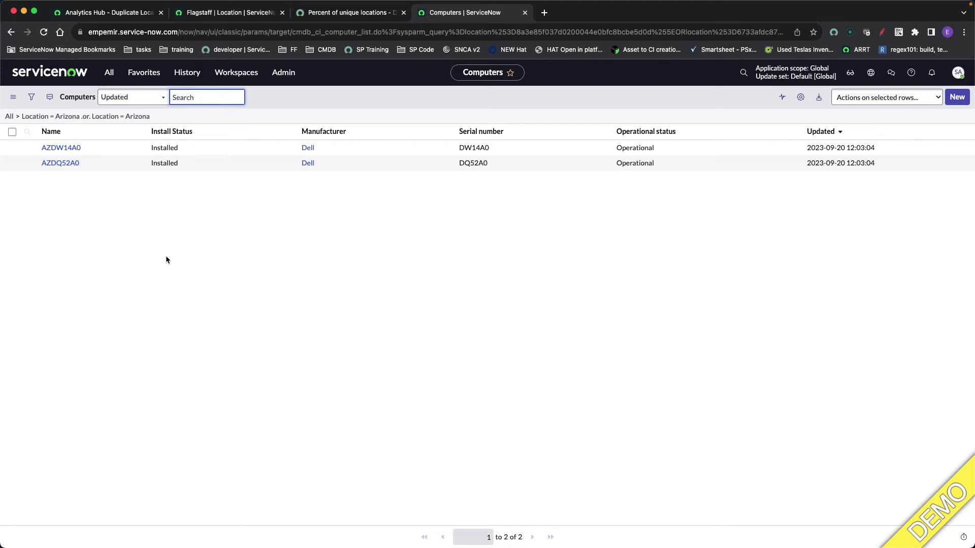
left_click(155, 233)
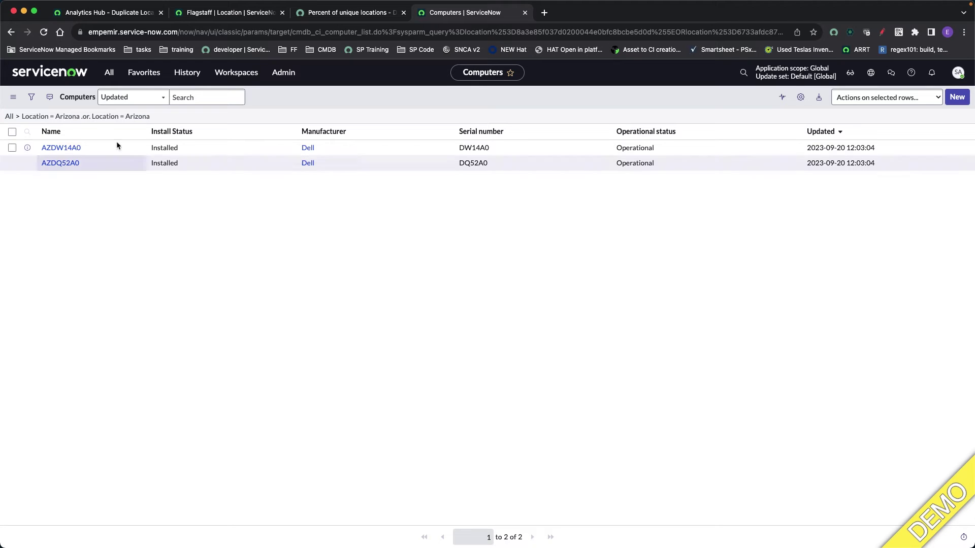
Remove the second Arizona condition from the Computers filter and change the remaining condition's field to Parent under the Location fields
left_click(31, 97)
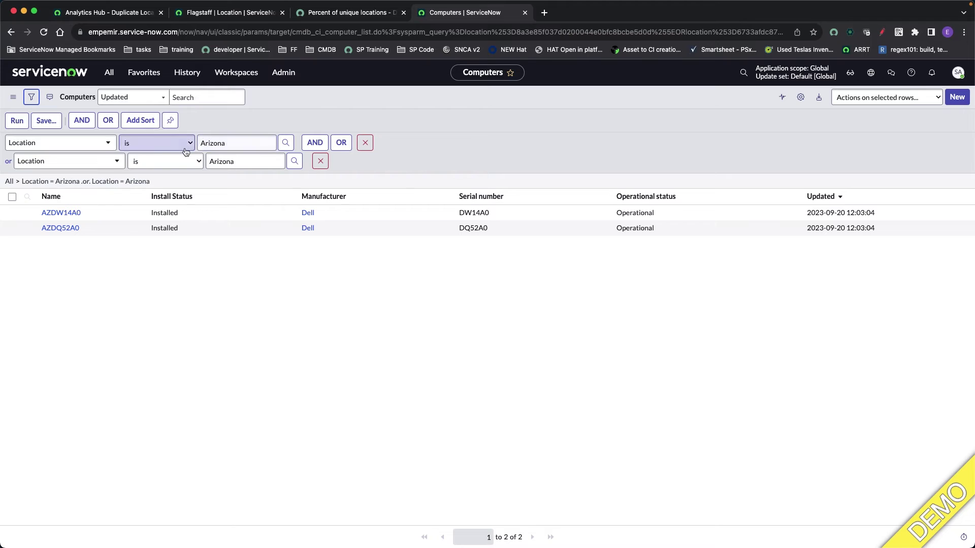
left_click(321, 161)
left_click(87, 147)
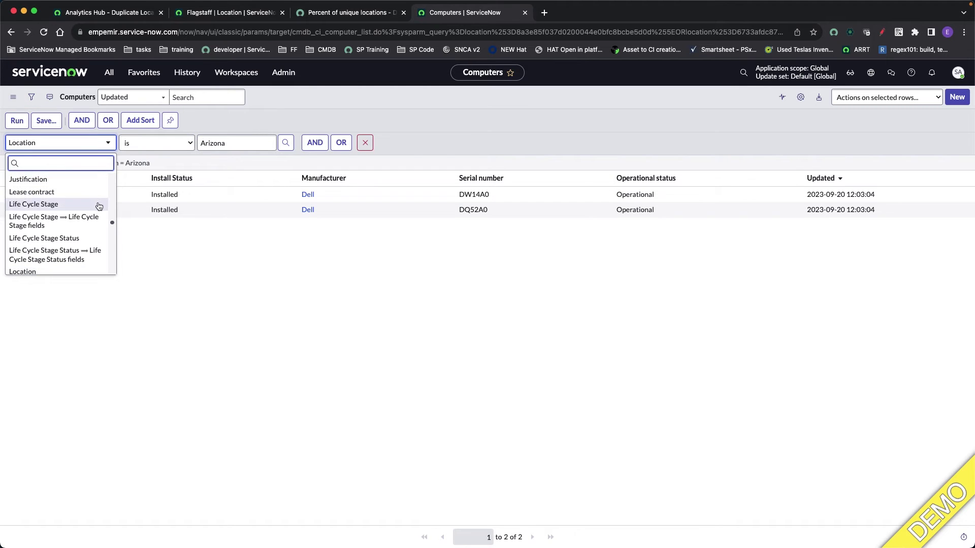
scroll(112, 224, "up", 10)
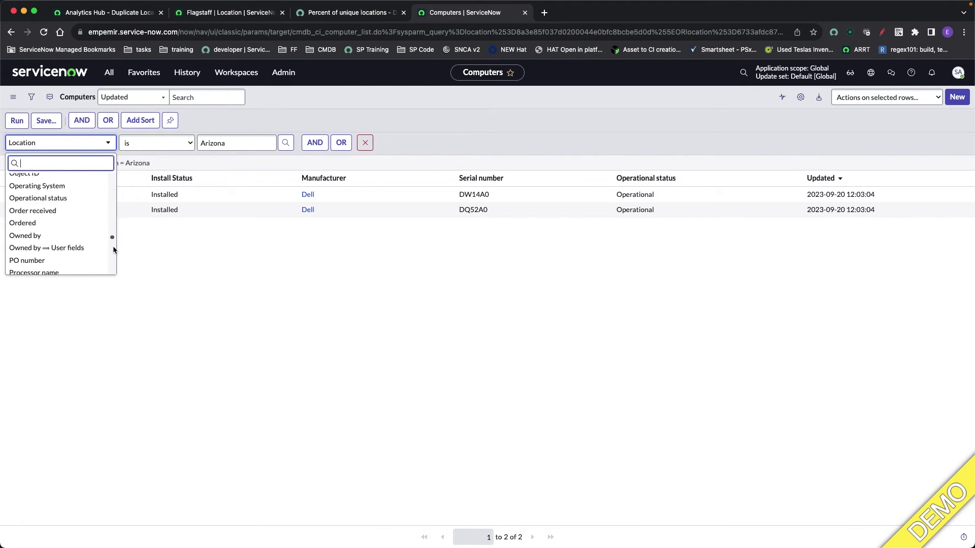
scroll(112, 195, "up", 5)
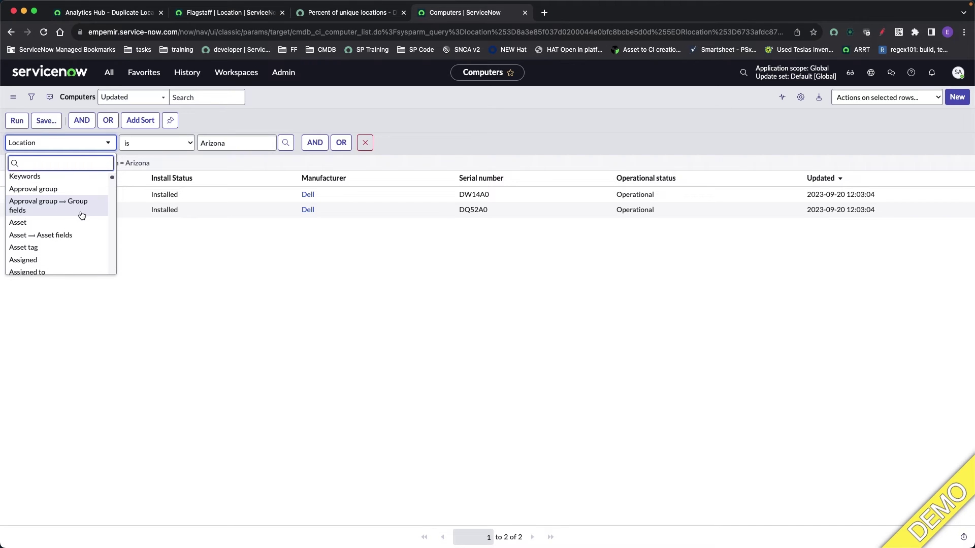
scroll(83, 214, "down", 6)
scroll(81, 227, "down", 10)
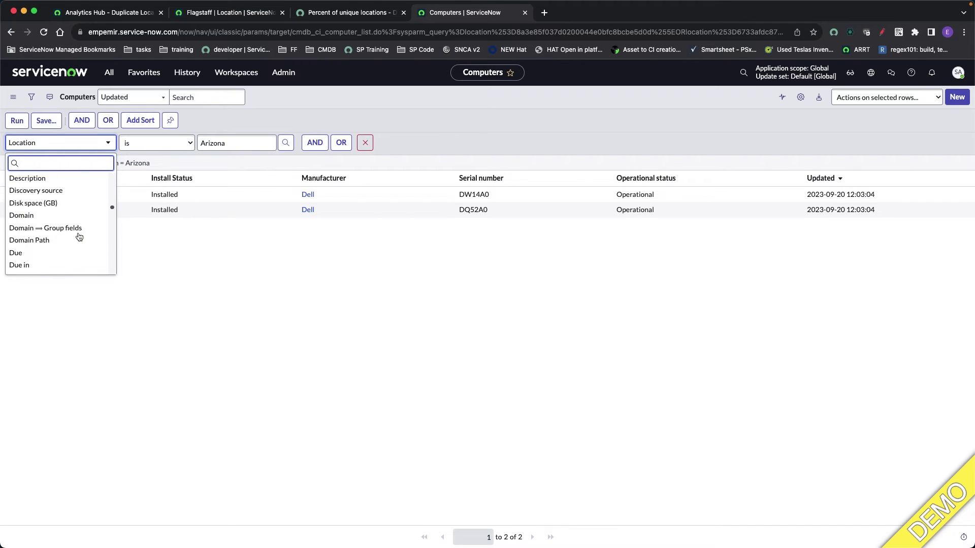
type("loca")
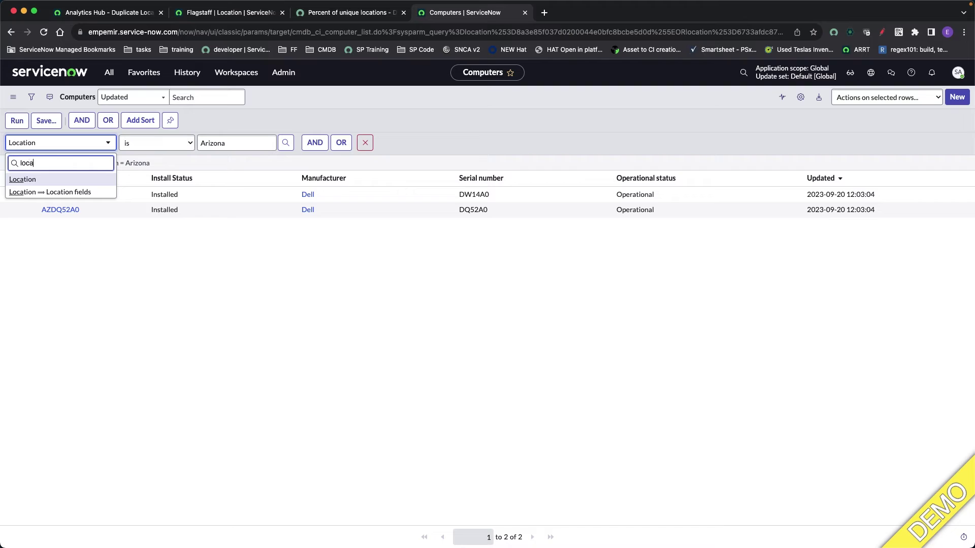
left_click(63, 193)
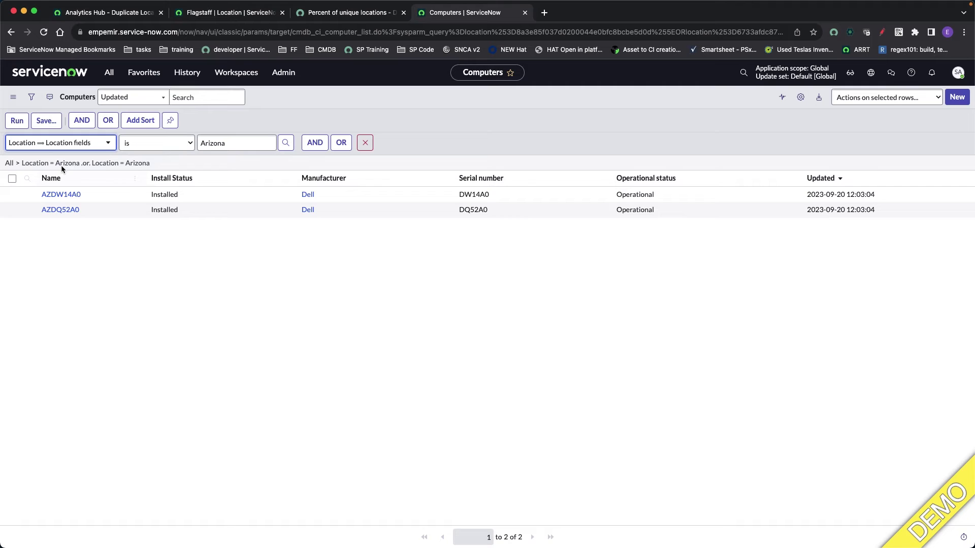
left_click(97, 144)
type("pare")
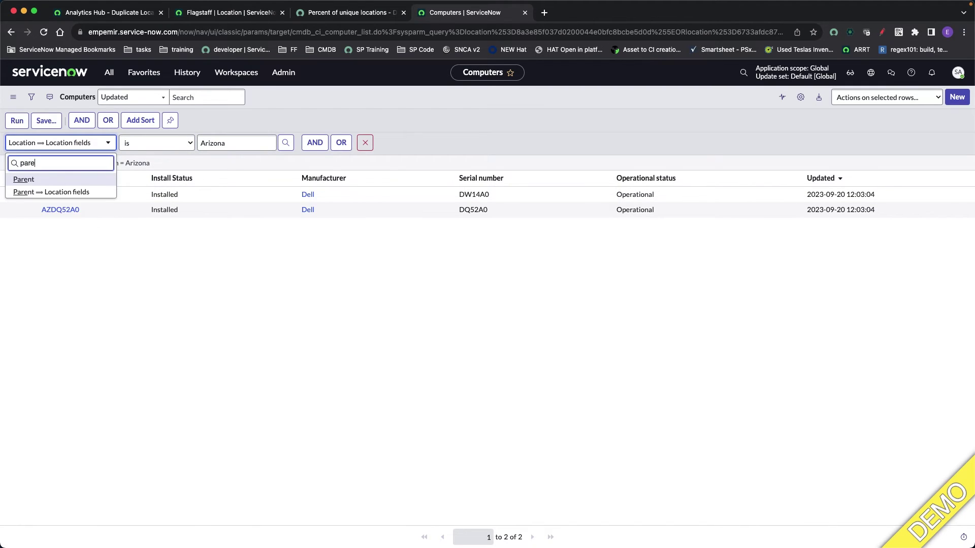
left_click(50, 183)
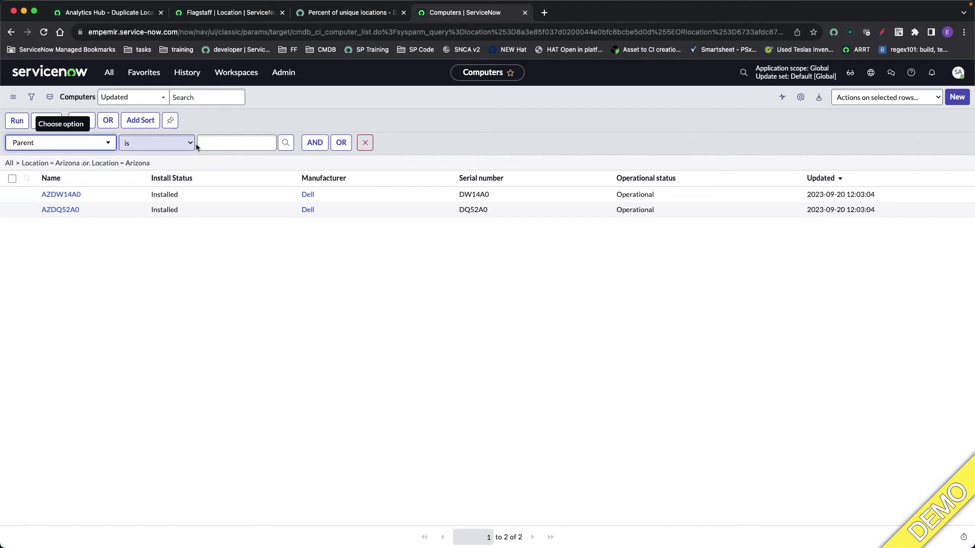
Filter computers whose location's Parent is Arizona, with an OR condition for the other Arizona record, and run the filter
left_click(224, 143)
type("a")
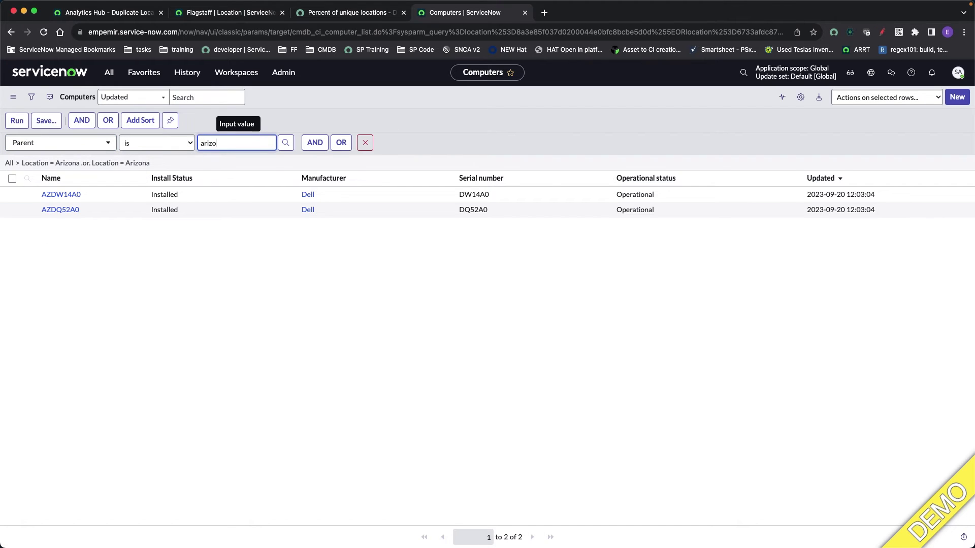
left_click(341, 143)
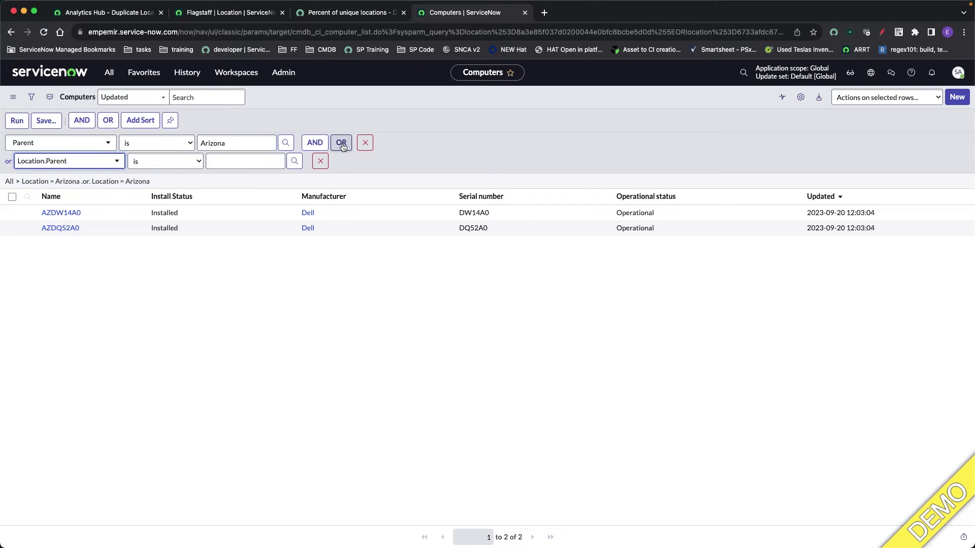
type("ar")
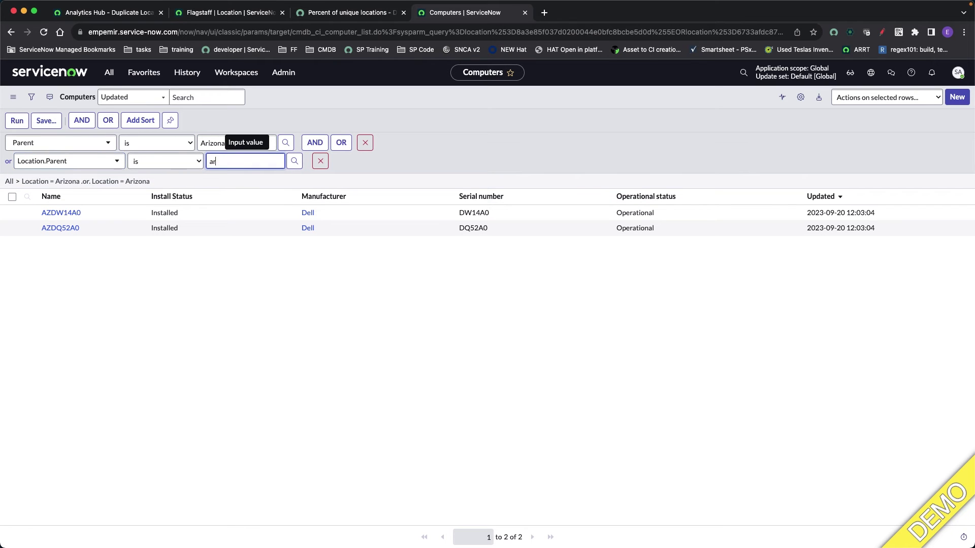
left_click(221, 198)
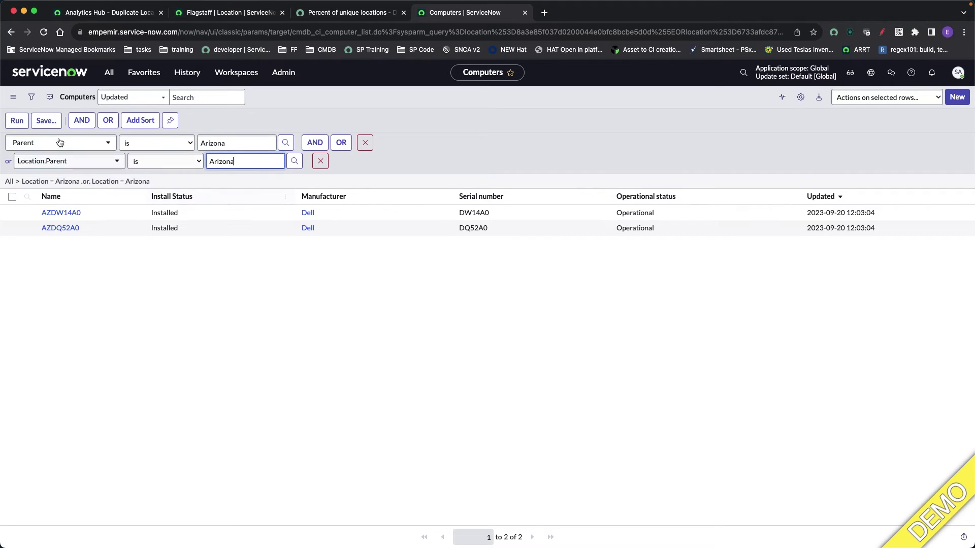
key("Return")
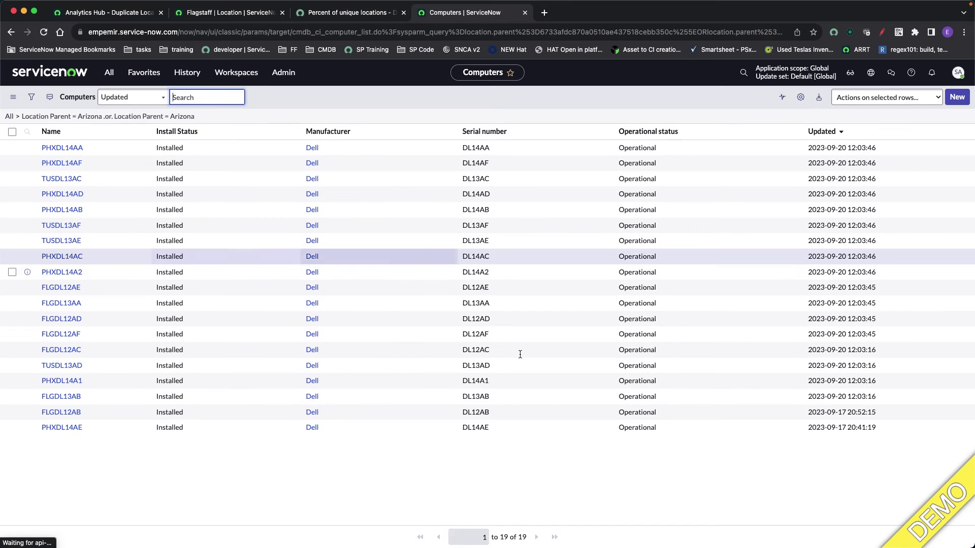
double_click(523, 537)
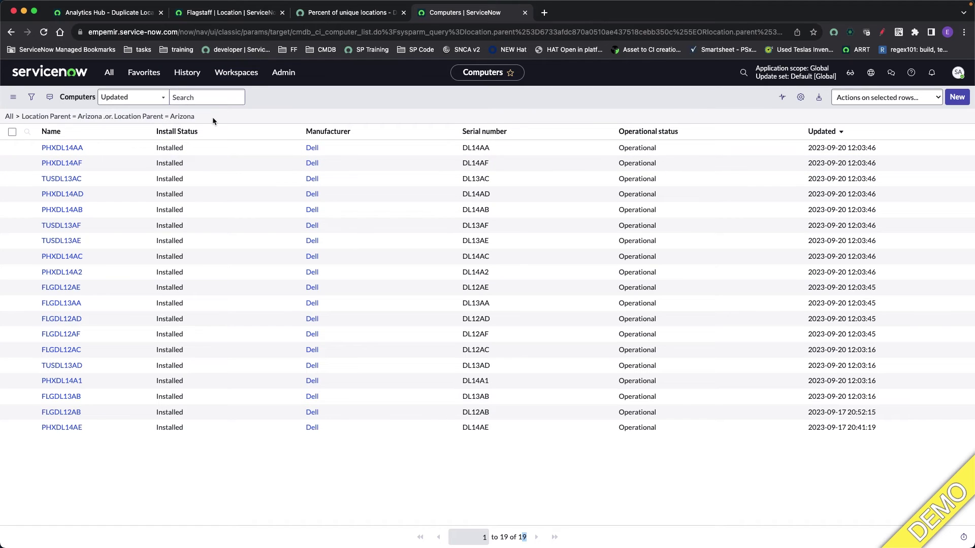
Replace the location parent conditions in the Computers filter with a condition on the Full name field of Location
left_click(31, 97)
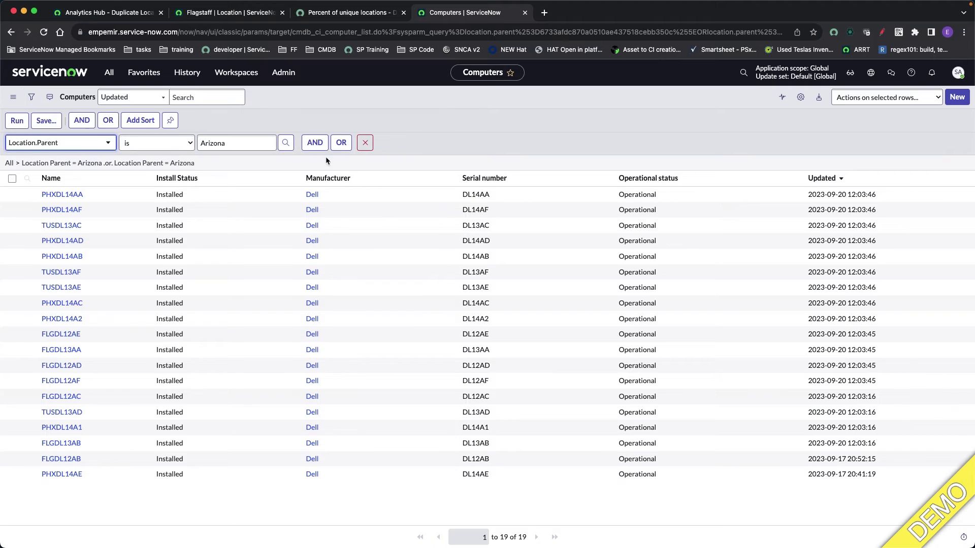
left_click(366, 142)
left_click(88, 144)
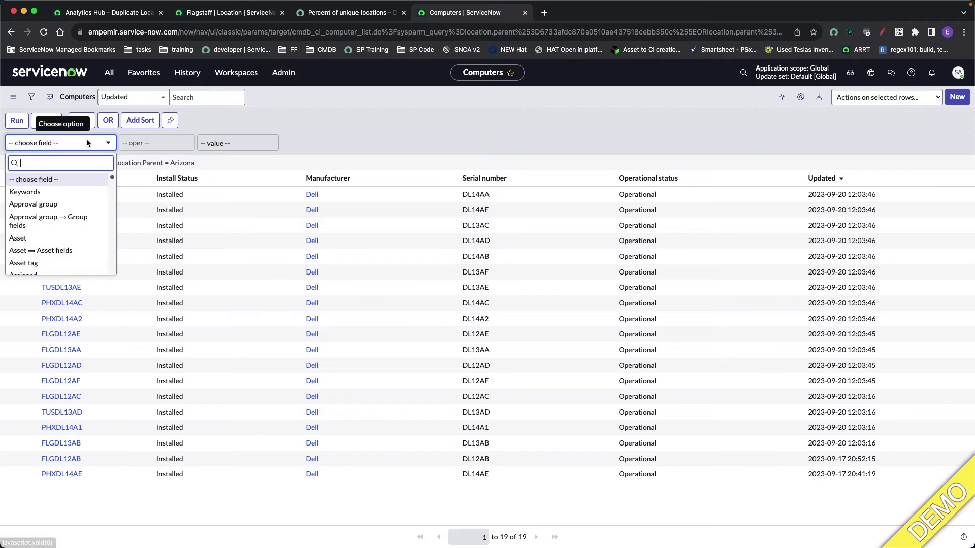
type("loca")
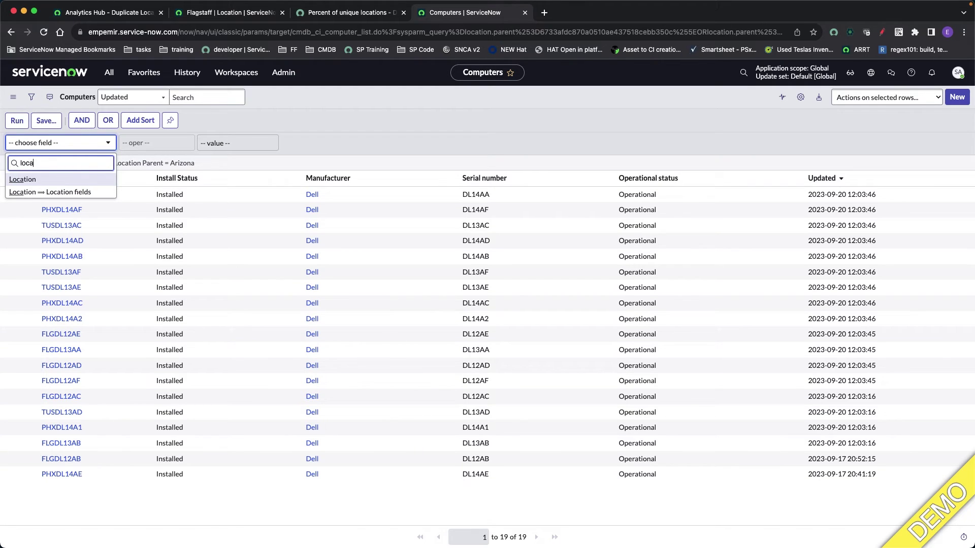
left_click(87, 188)
left_click(82, 144)
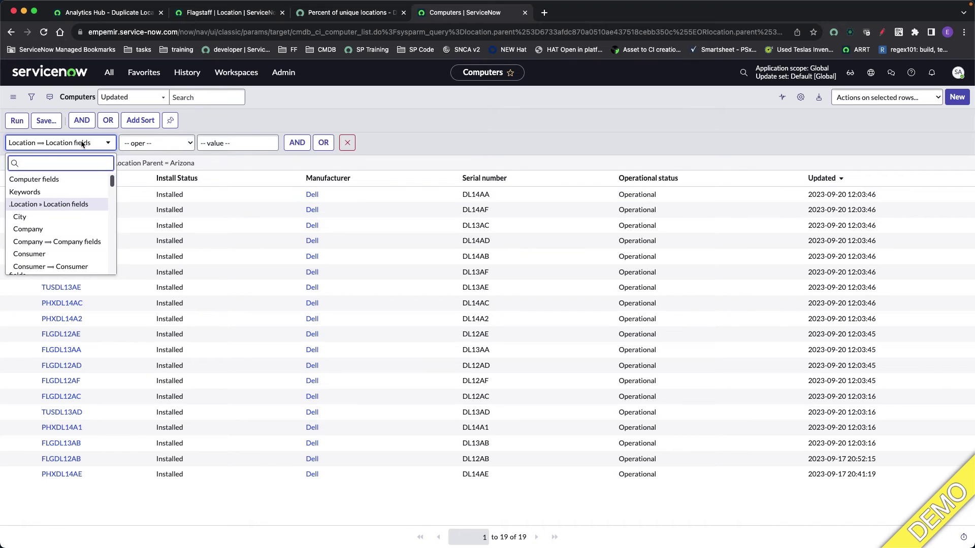
type("full")
left_click(77, 181)
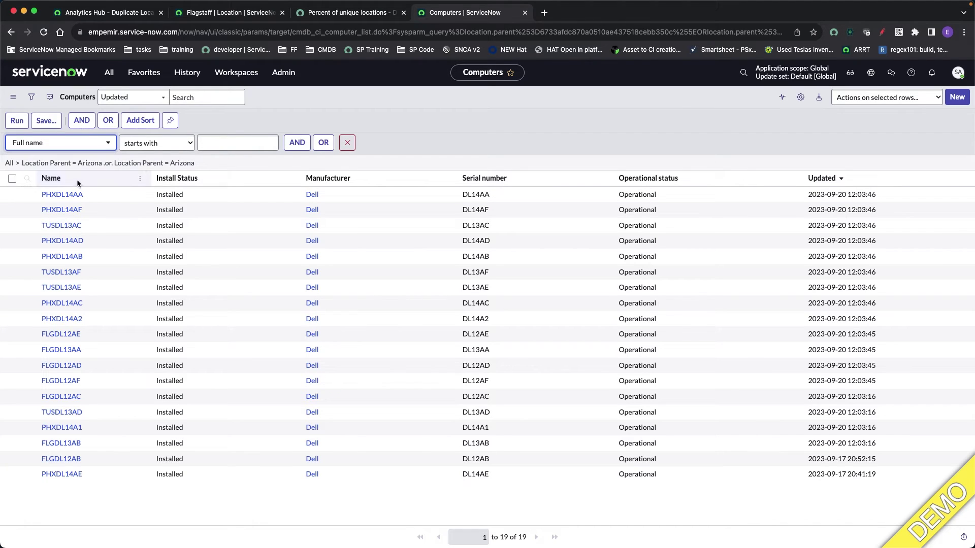
Set the location Full name condition to contains Arizona and run the Computers filter
left_click(189, 143)
left_click(199, 147)
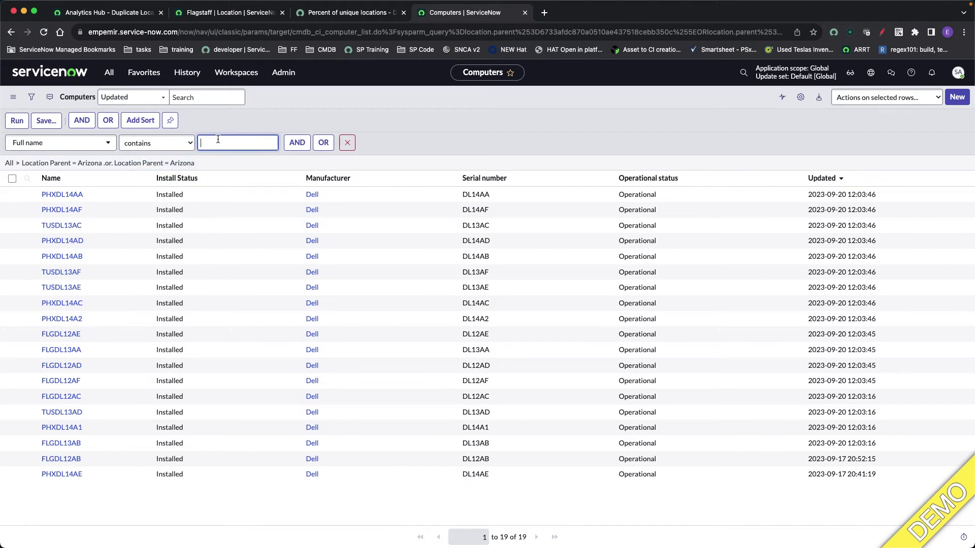
type("Zrizon")
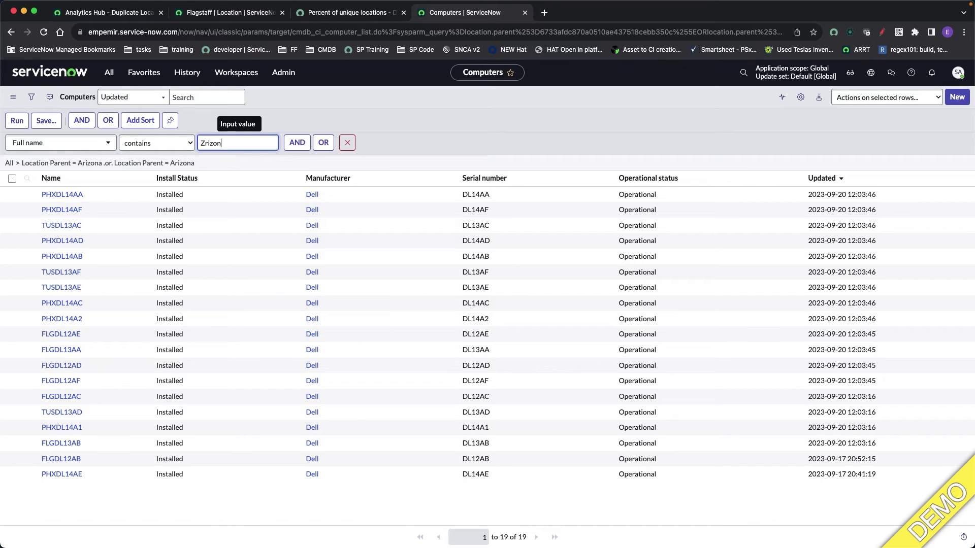
key("BackSpace")
key("BackSpace")
key("BackSpace")
key("BackSpace")
key("BackSpace")
key("BackSpace")
type("Arizona")
left_click(16, 122)
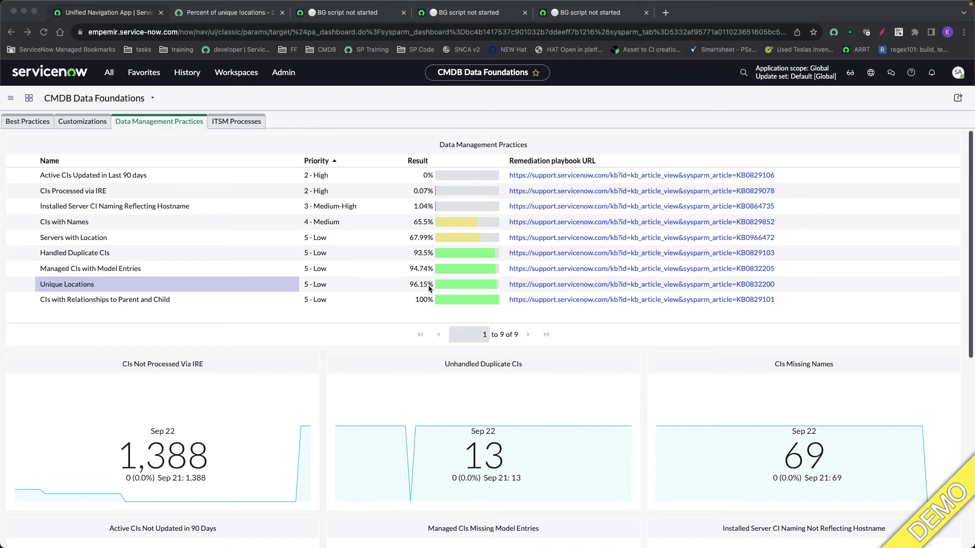
Open the Unique Locations remediation playbook KB0832200 from CMDB Data Foundations and read its summary and problem analysis
left_click(537, 286)
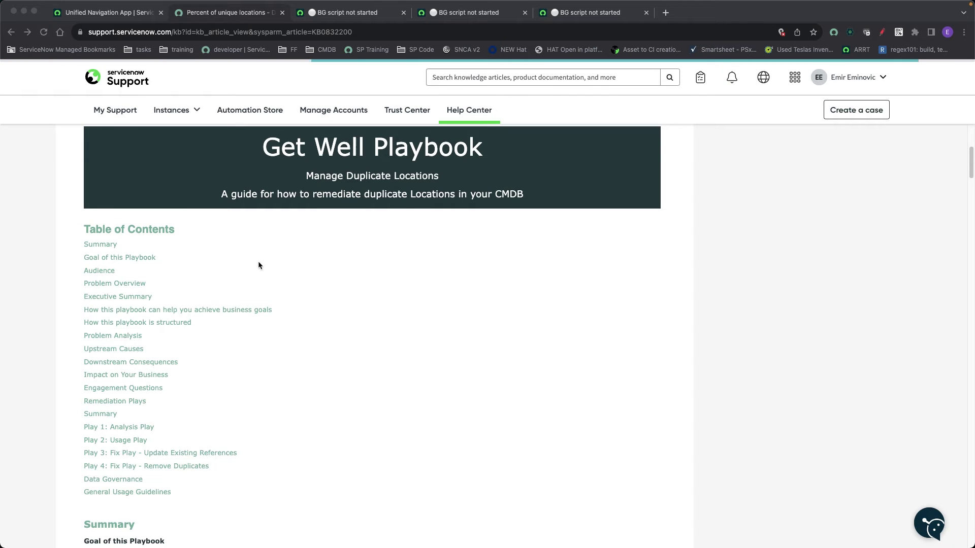
scroll(259, 348, "down", 4)
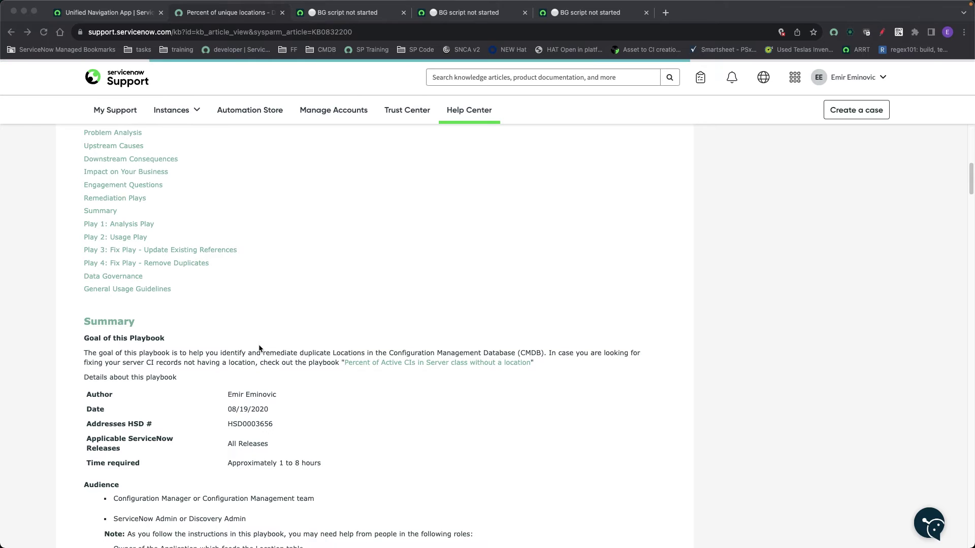
scroll(259, 348, "down", 2)
scroll(259, 347, "down", 6)
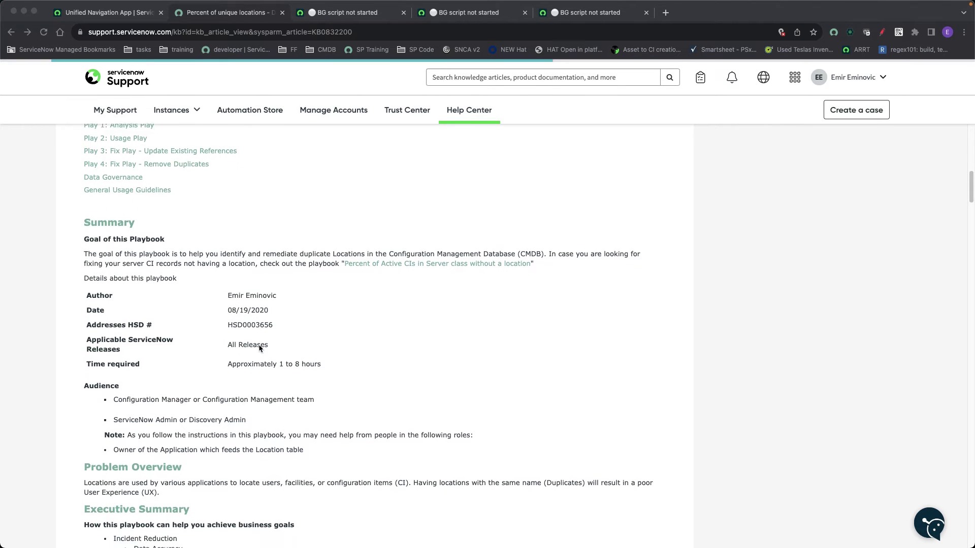
scroll(259, 348, "down", 6)
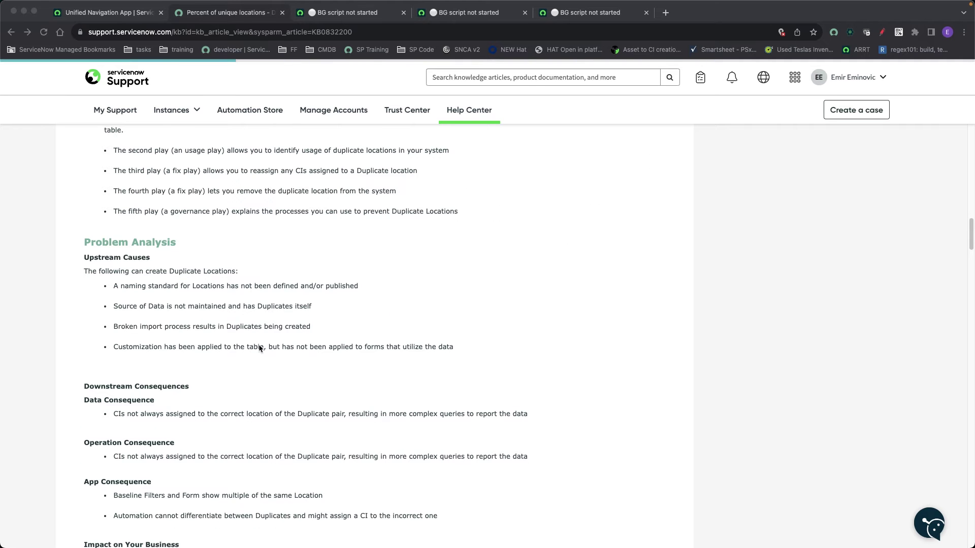
scroll(259, 348, "down", 1)
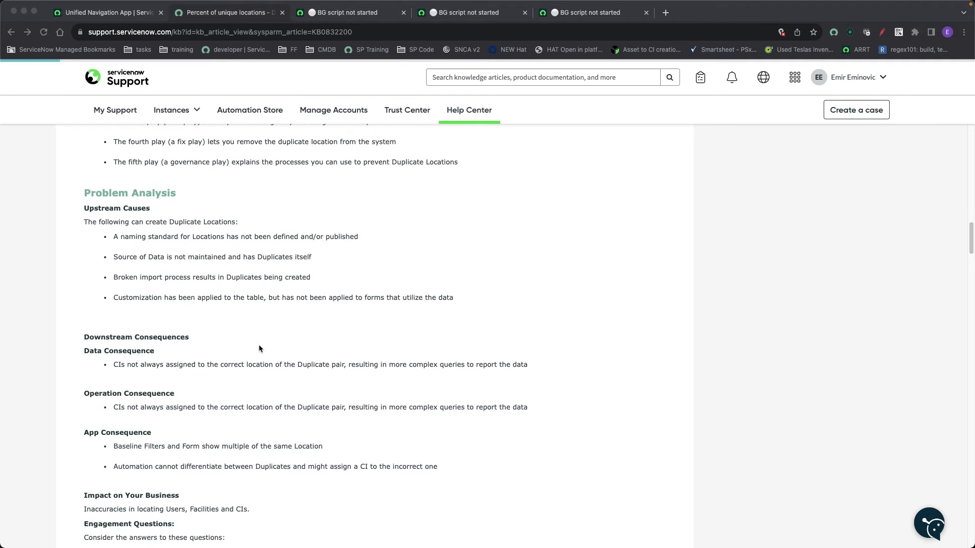
scroll(258, 348, "down", 1)
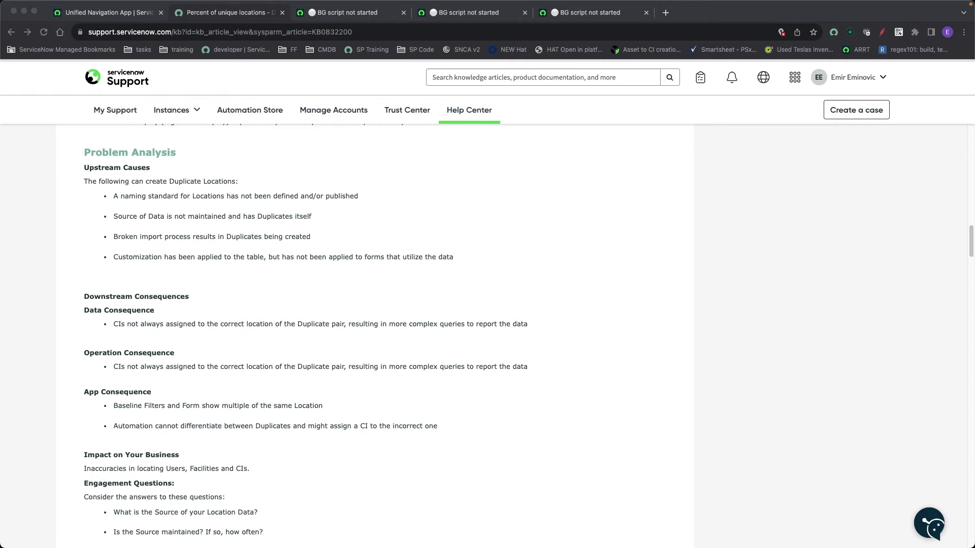
Read the playbook's engagement questions, the remediation plays table and the Option 1 tasks of Play 1 - Analysis Play
scroll(316, 387, "down", 4)
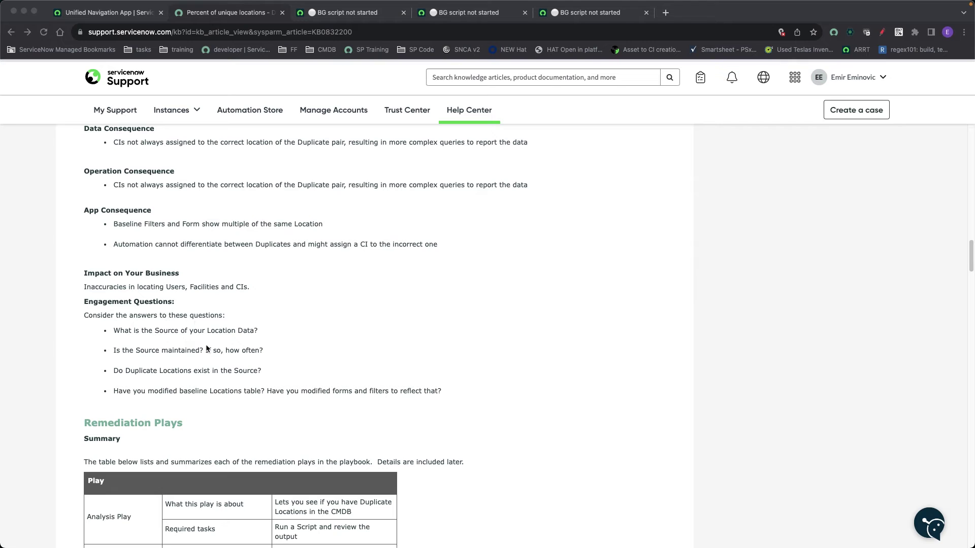
scroll(209, 380, "down", 1)
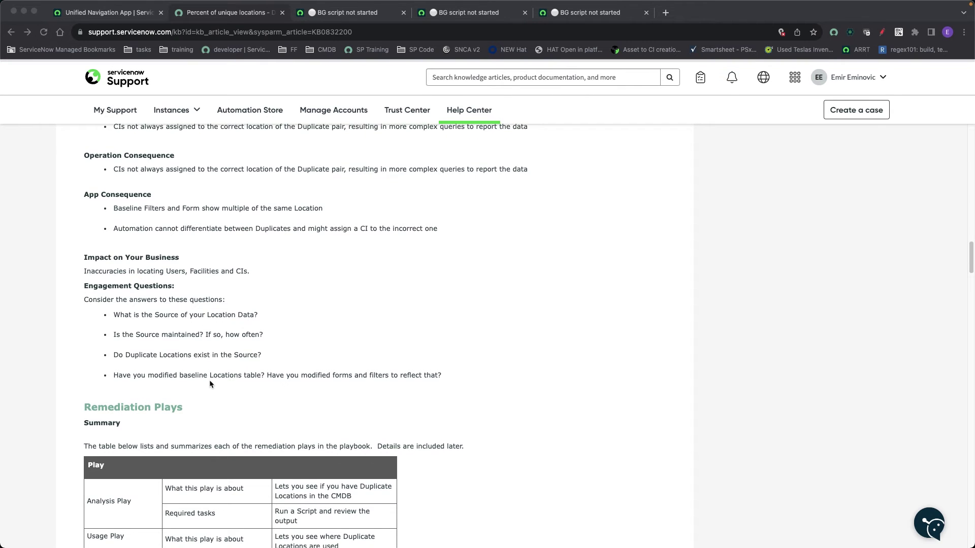
scroll(210, 384, "down", 1)
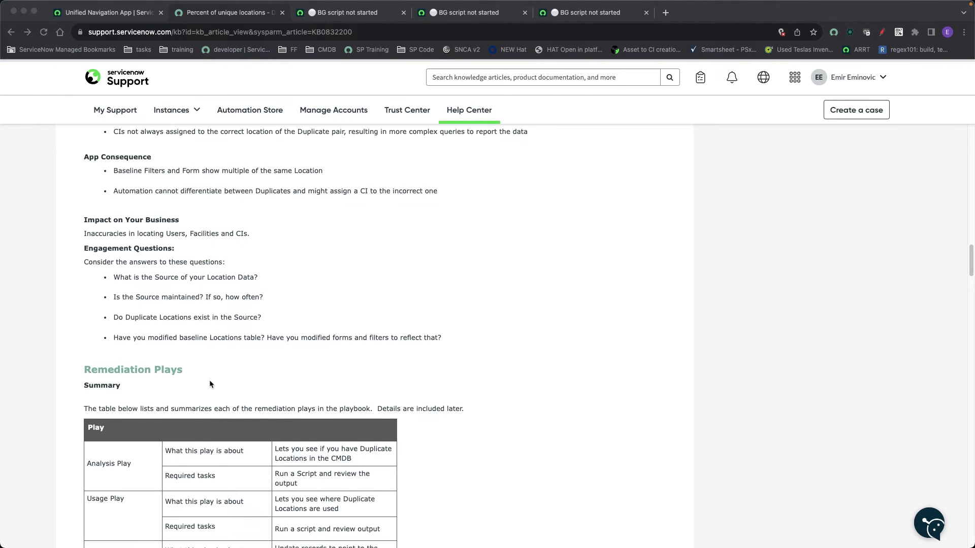
scroll(209, 380, "down", 3)
scroll(210, 379, "down", 1)
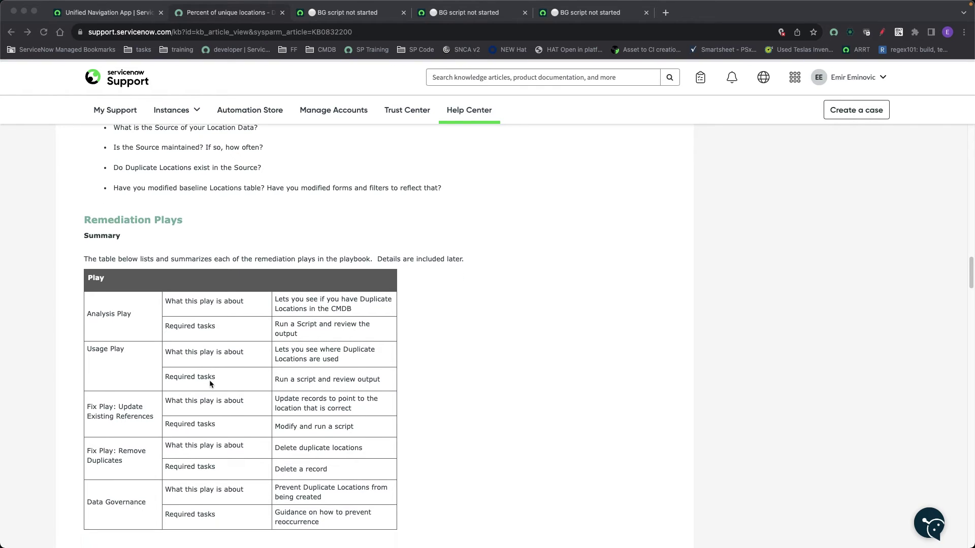
scroll(209, 380, "down", 1)
scroll(209, 379, "down", 5)
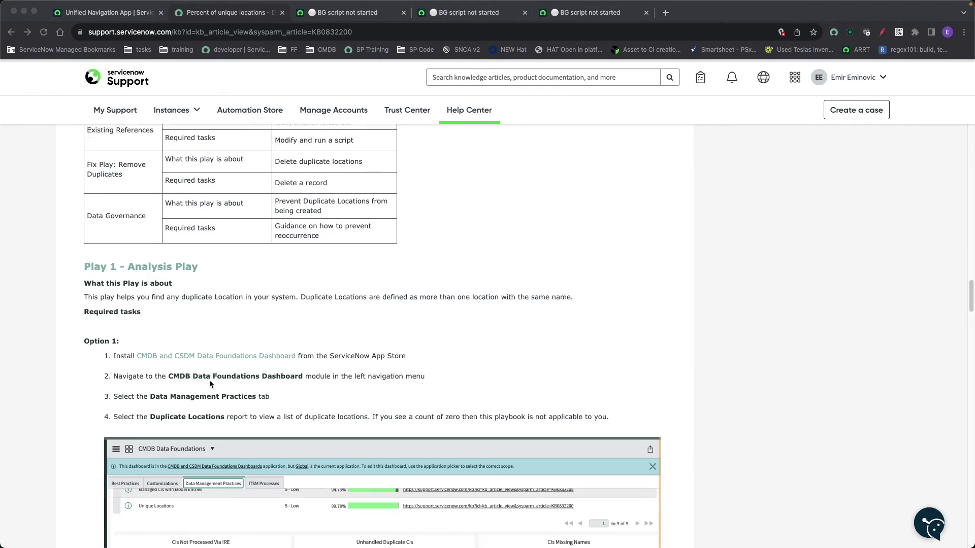
scroll(209, 380, "down", 1)
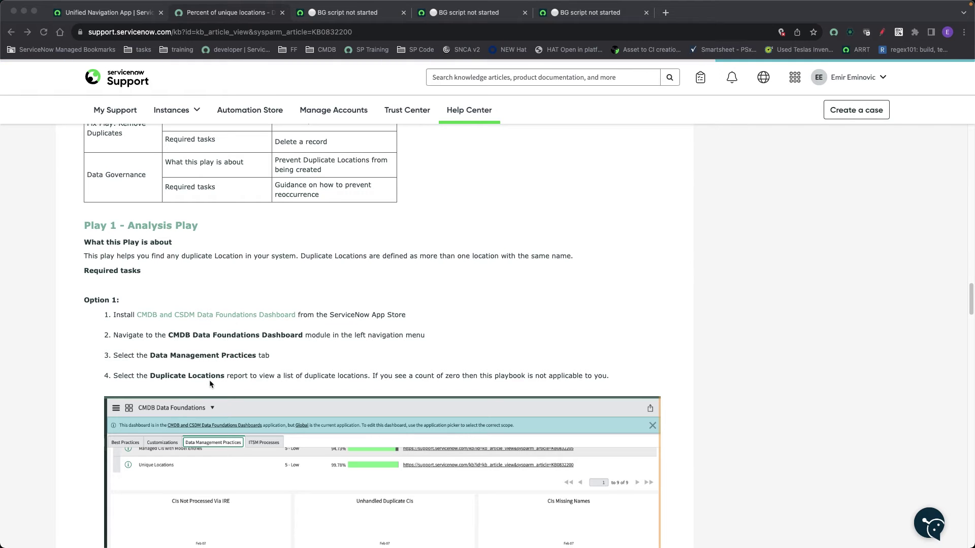
Read Option 2 of the Analysis Play, run the Analysis Play script as a background script, and review its output sections
scroll(210, 381, "down", 1)
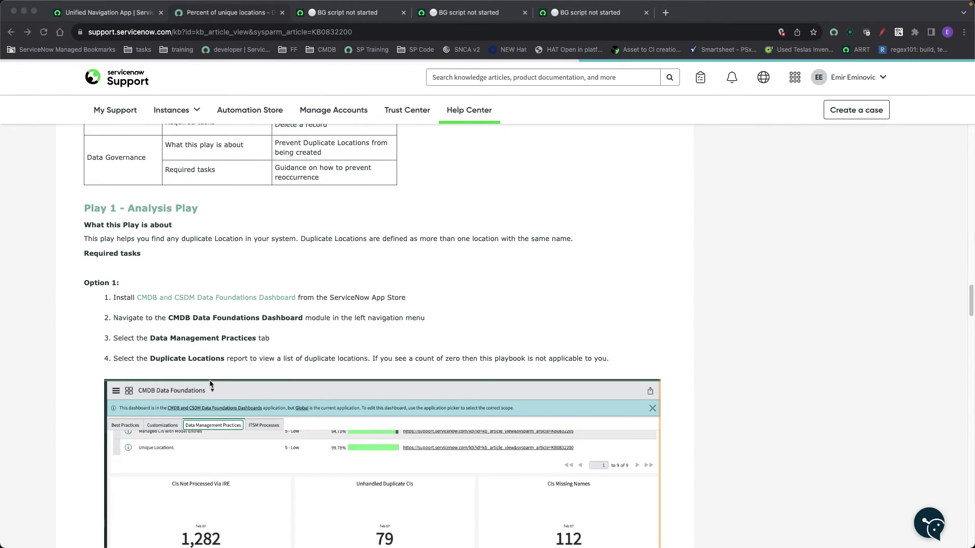
scroll(210, 384, "down", 14)
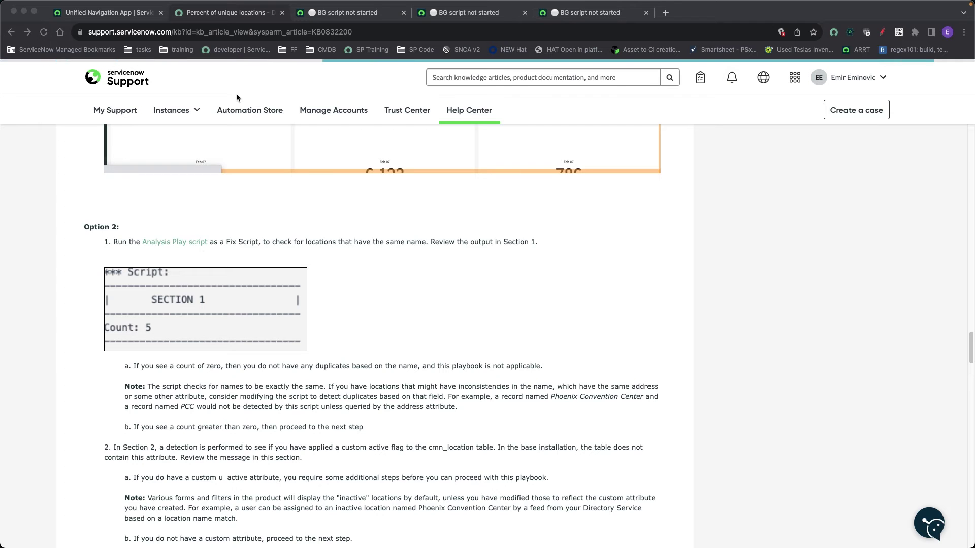
left_click(226, 10)
left_click(338, 14)
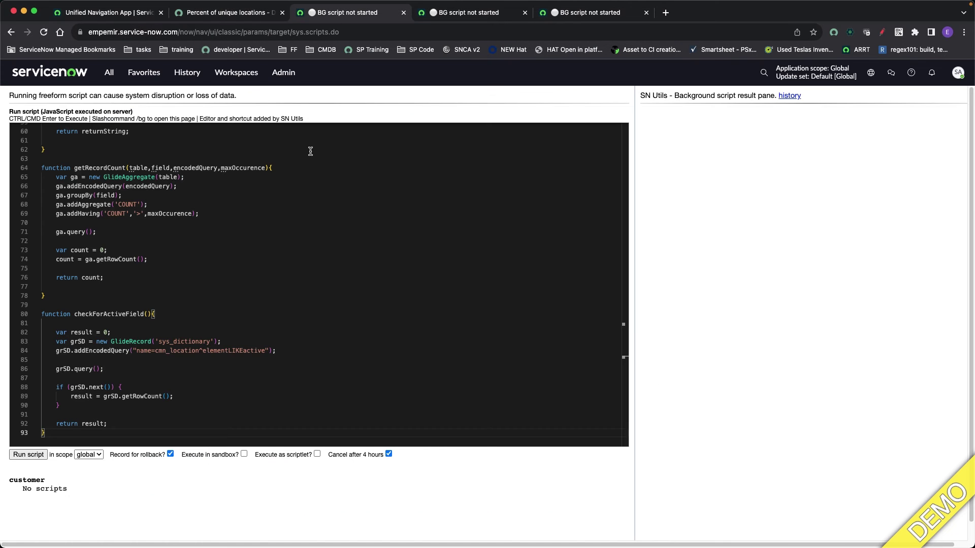
scroll(169, 310, "up", 10)
scroll(170, 310, "up", 3)
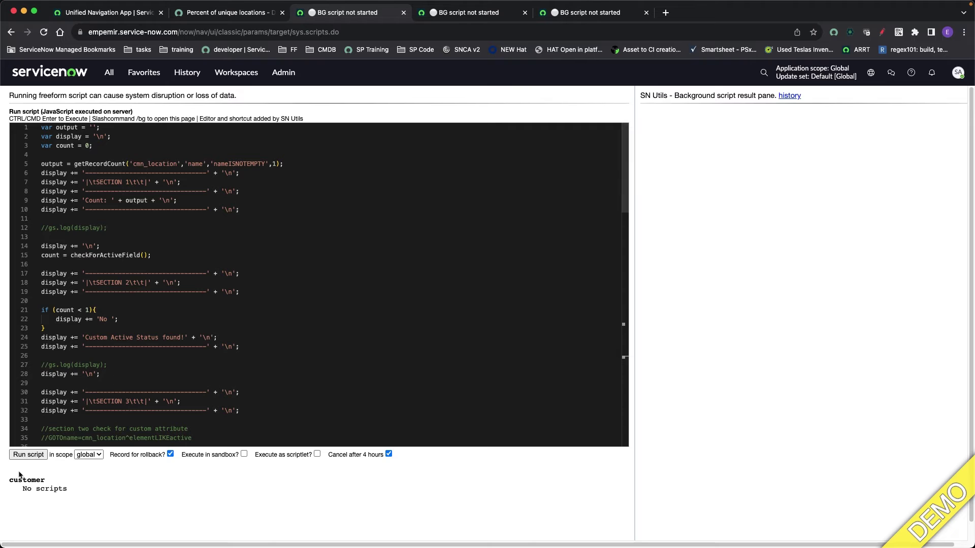
left_click(29, 455)
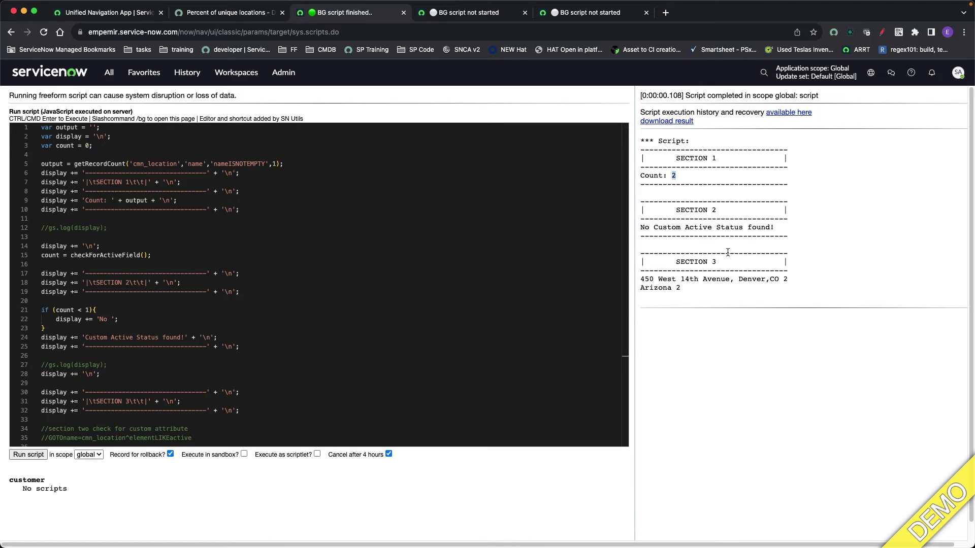
left_click(718, 280)
Read the playbook's remaining Analysis Play steps and the required tasks of Play 2 - Usage Play
left_click(229, 12)
scroll(169, 318, "down", 3)
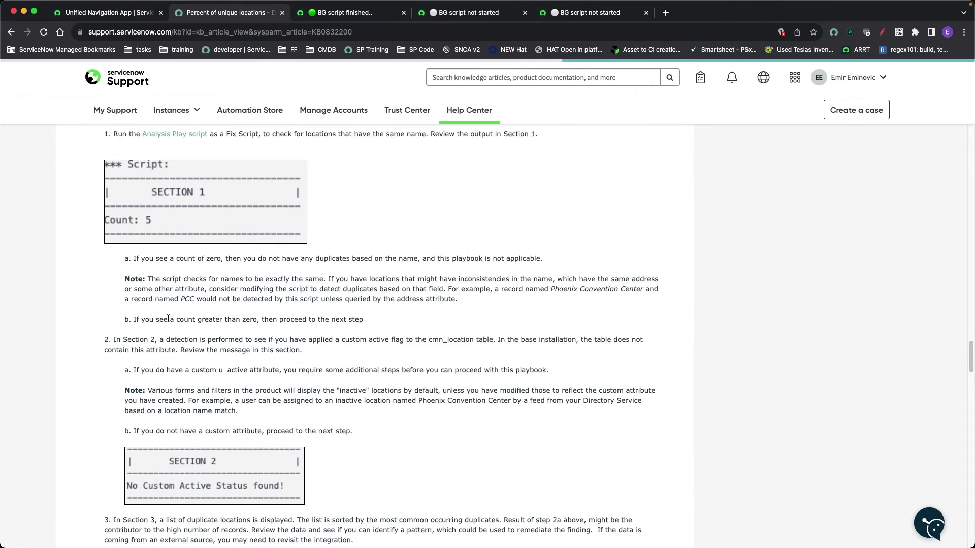
scroll(168, 318, "down", 8)
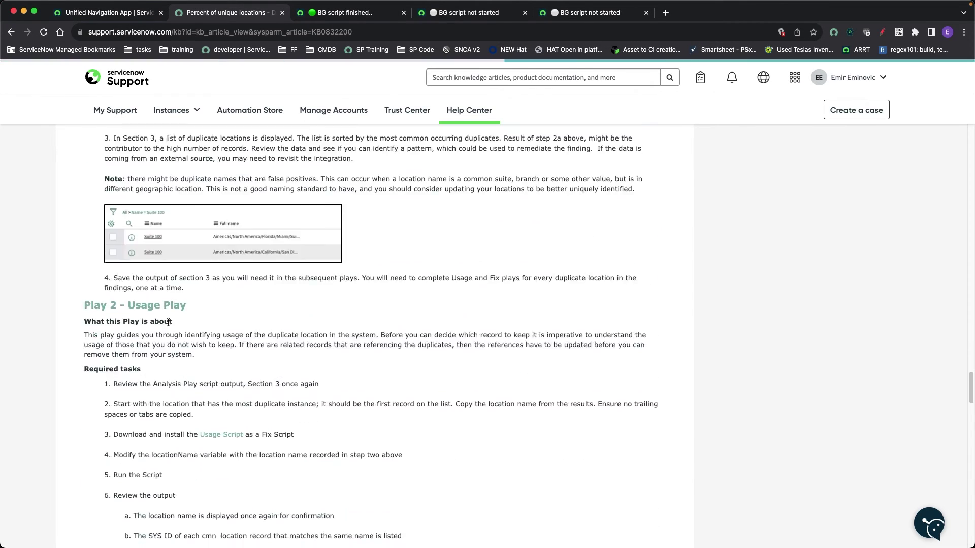
scroll(168, 322, "down", 1)
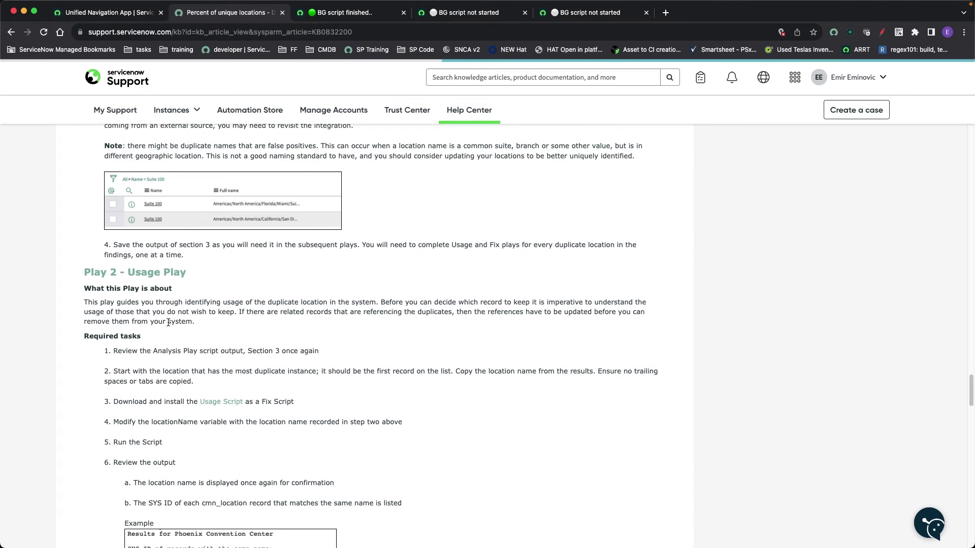
scroll(197, 350, "down", 1)
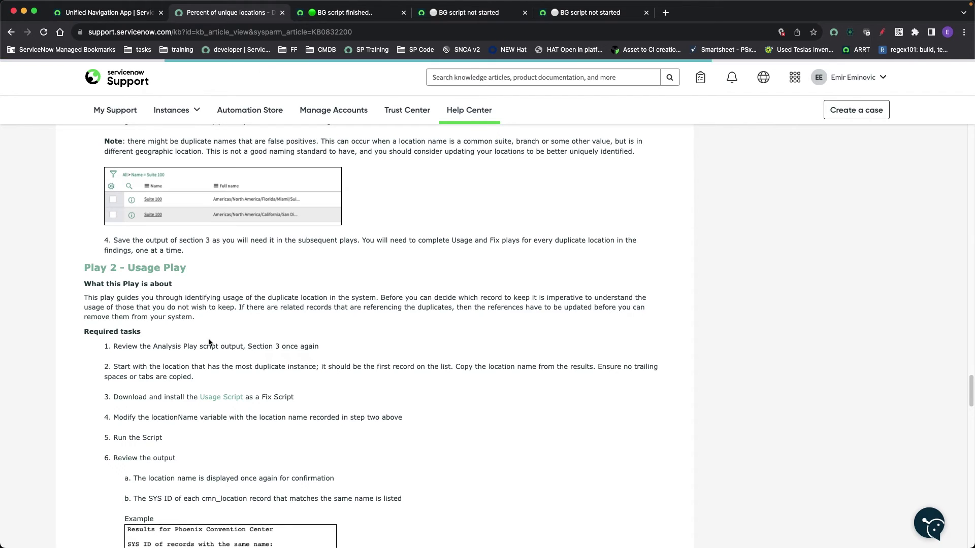
scroll(203, 346, "down", 2)
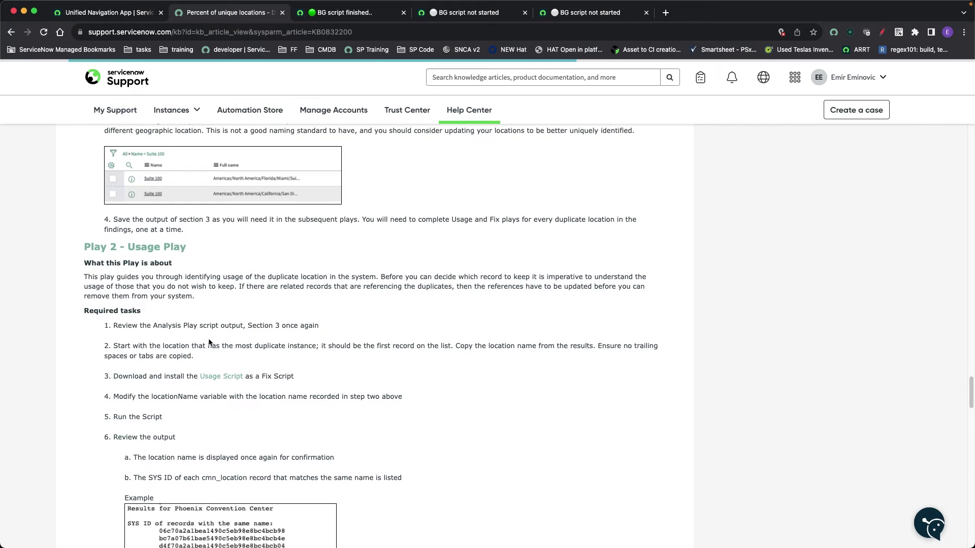
scroll(208, 339, "down", 3)
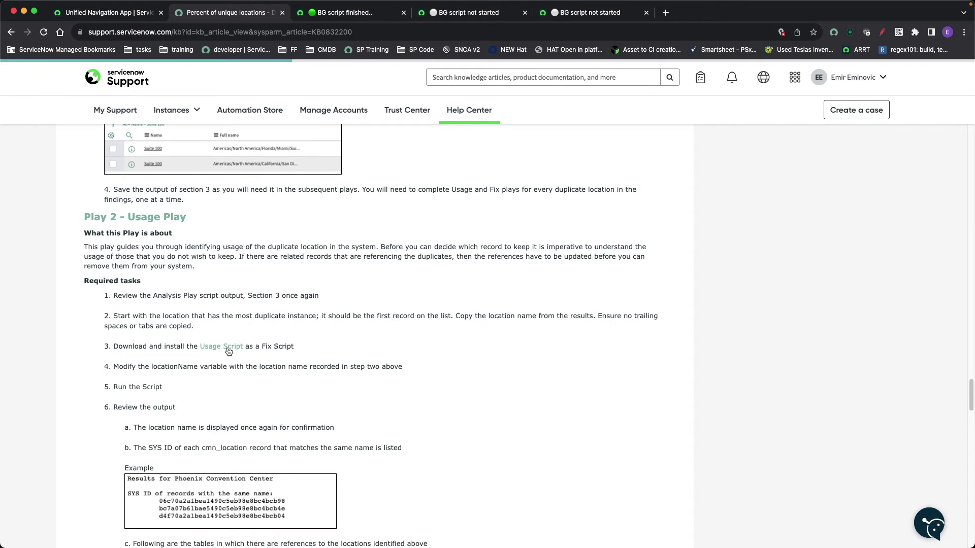
Run the Usage Script in the second background script page with locationName set to Arizona
left_click(447, 9)
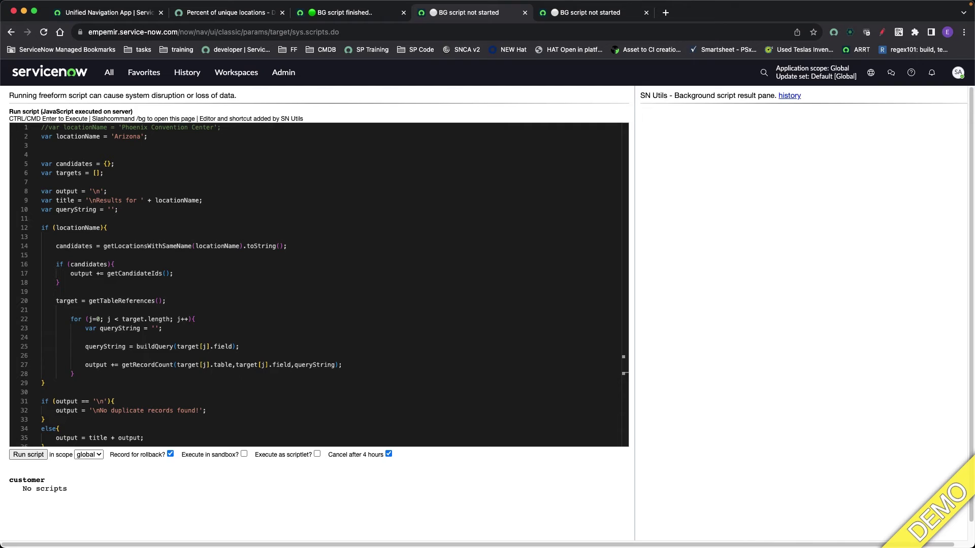
left_click(40, 456)
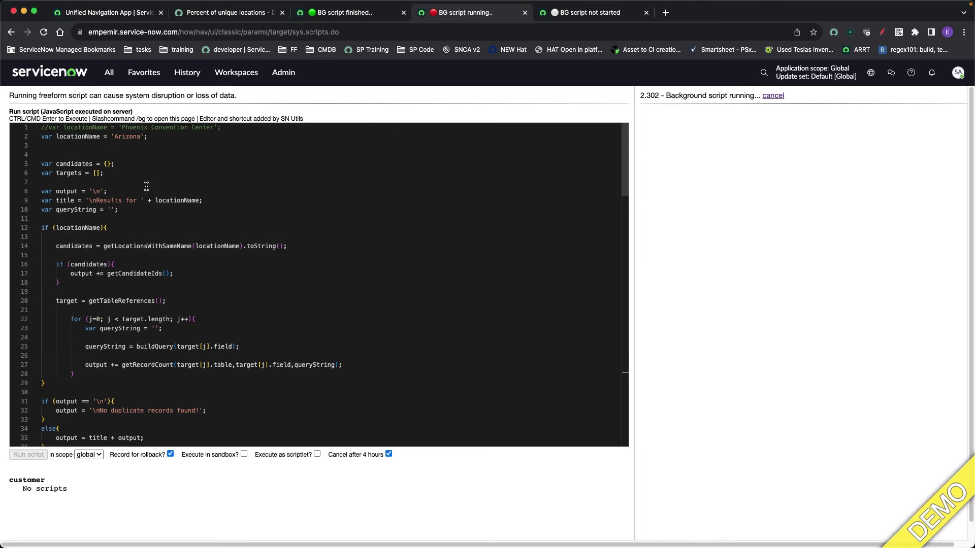
left_click_drag(115, 136, 140, 136)
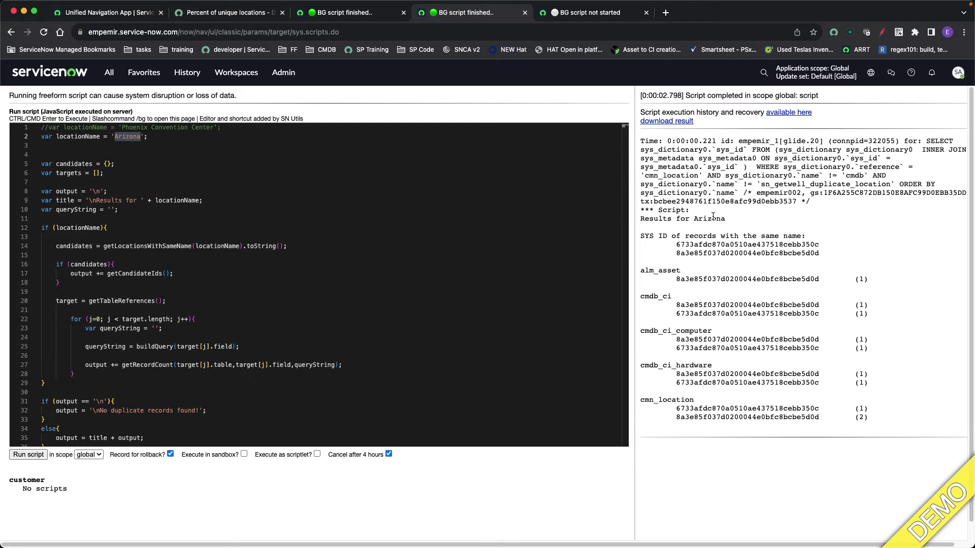
Examine the Usage Script output for the Arizona sys_ids and their references in the asset, CI, computer, hardware and location tables
left_click_drag(685, 244, 760, 253)
left_click_drag(680, 279, 776, 281)
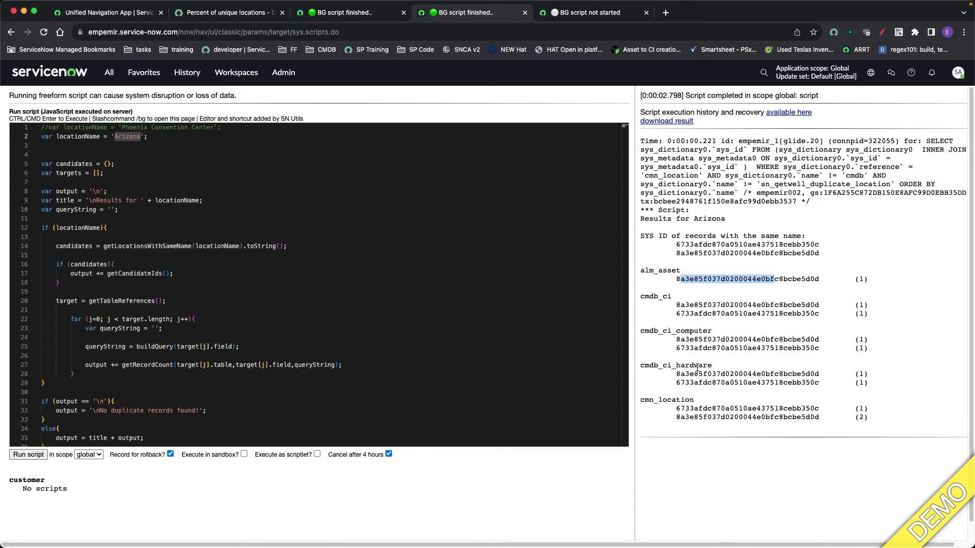
left_click_drag(695, 374, 819, 384)
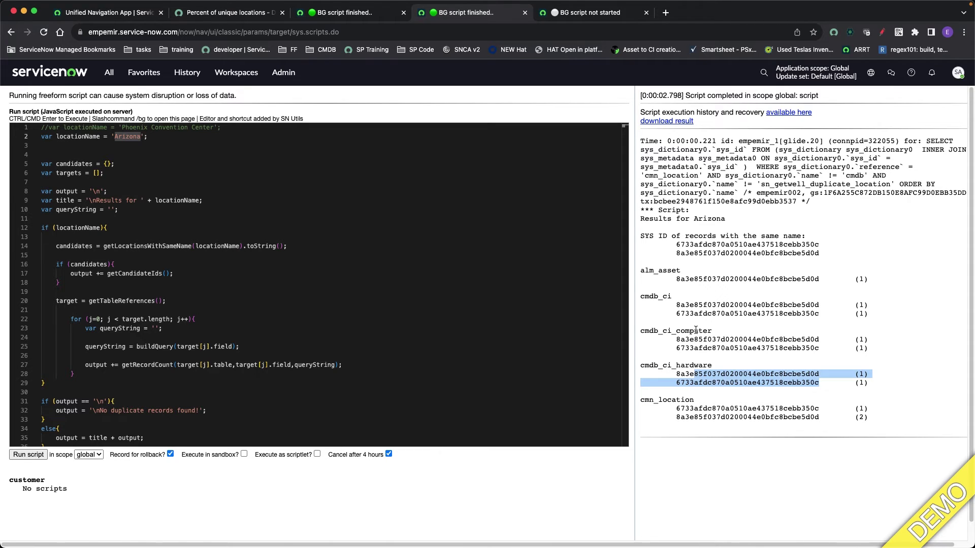
left_click(708, 406)
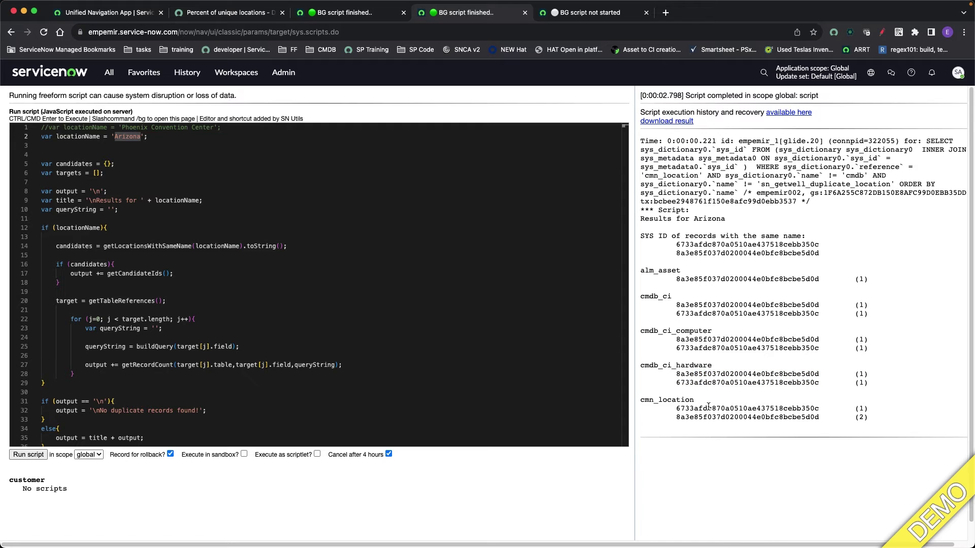
double_click(709, 407)
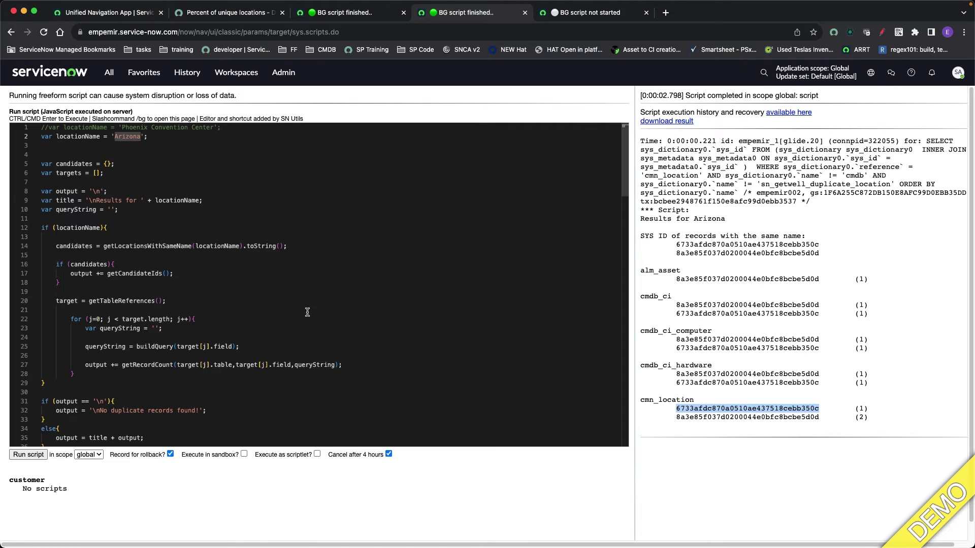
left_click(691, 263)
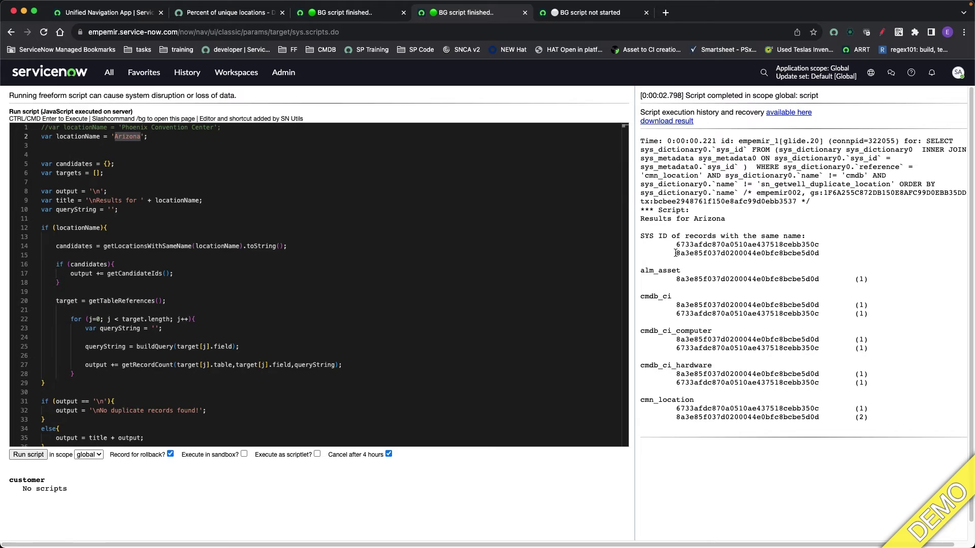
left_click_drag(676, 253, 685, 280)
scroll(685, 280, "down", 1)
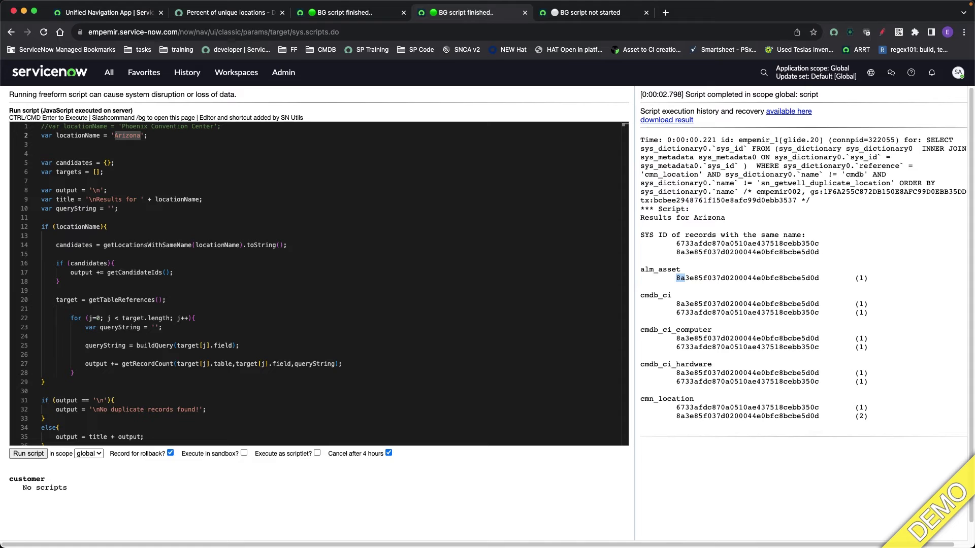
Read the Play 3 tasks for updating existing references and run the Duplicate Location Fix Script as a dry run
left_click(255, 16)
scroll(111, 430, "down", 1)
scroll(112, 436, "down", 10)
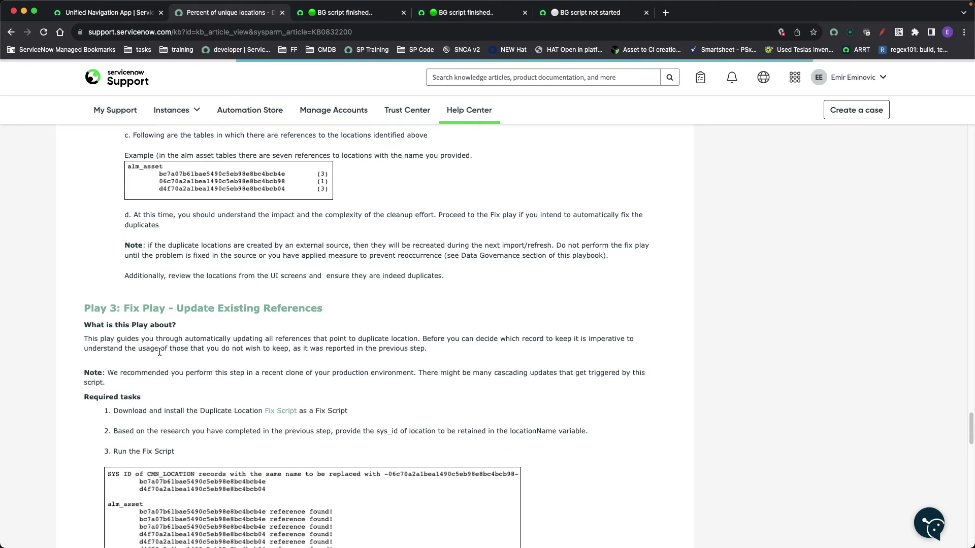
scroll(159, 352, "down", 1)
scroll(159, 352, "down", 1)
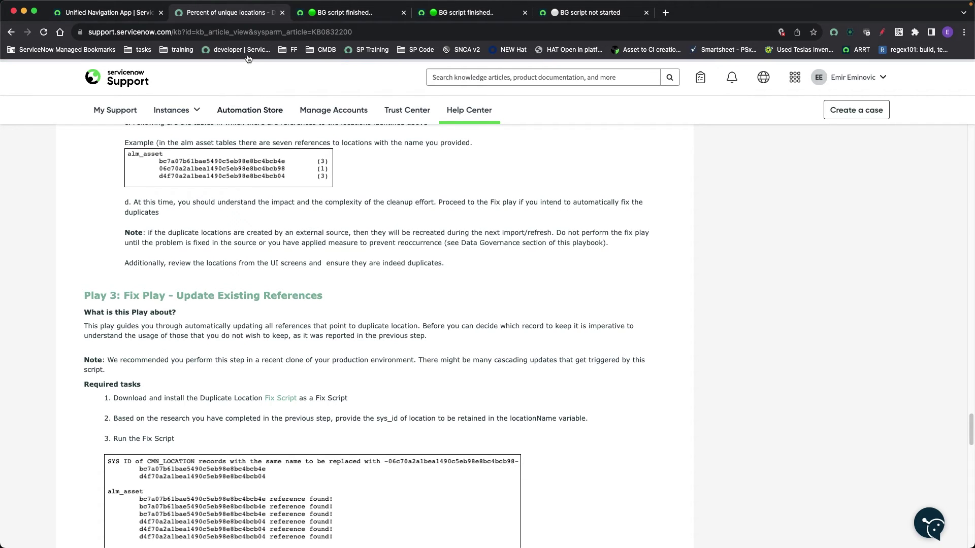
left_click(543, 21)
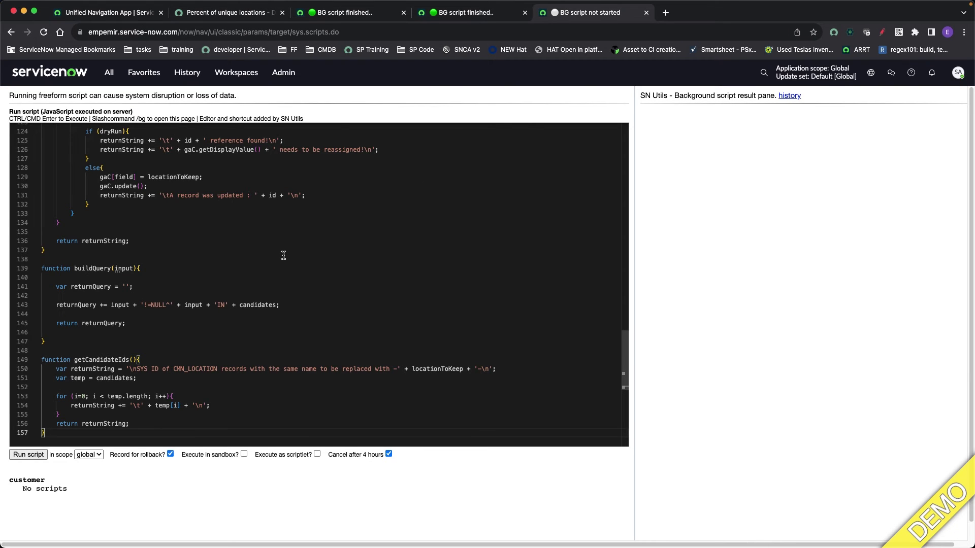
scroll(239, 262, "up", 20)
left_click_drag(107, 128, 57, 127)
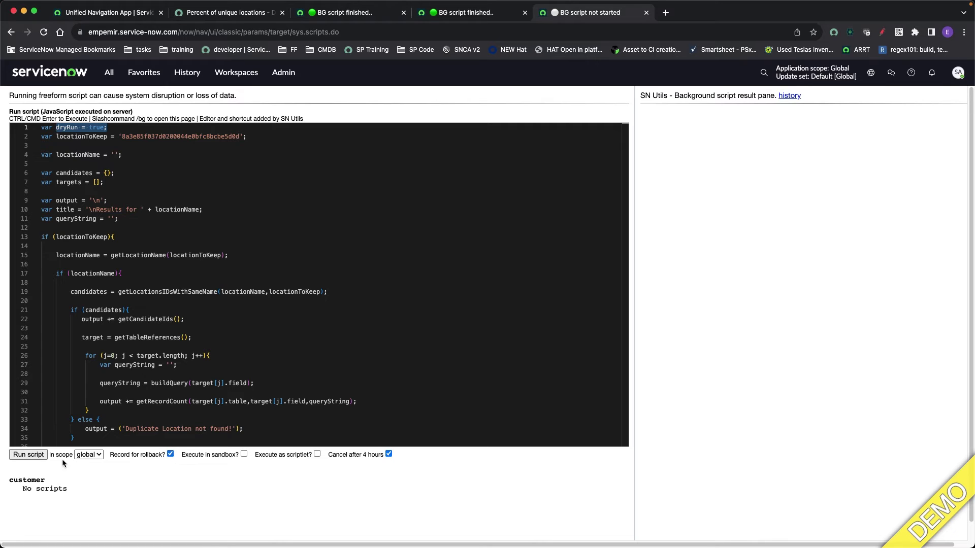
left_click(28, 454)
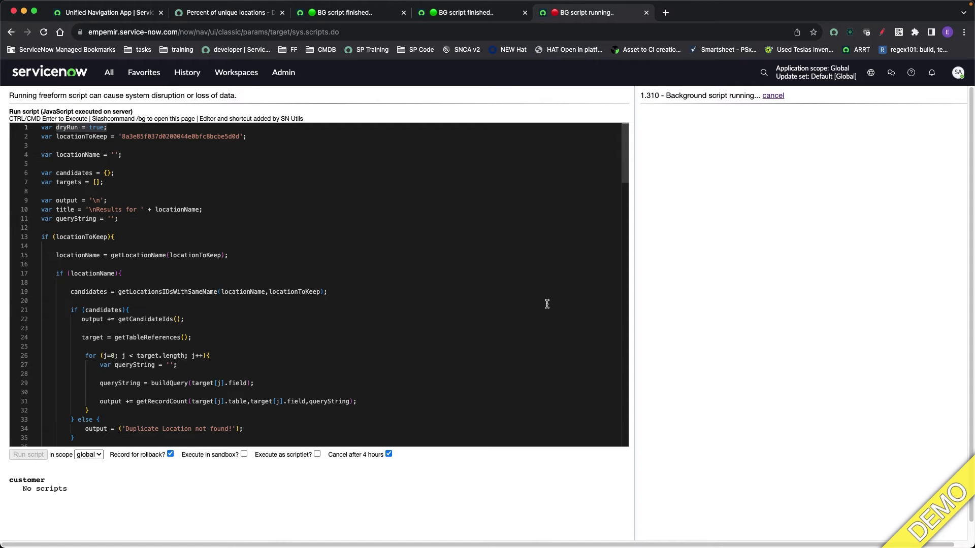
Compare the locationToKeep sys_id with the duplicate sys_id and the references listed in the dry run output
left_click(122, 137)
double_click(123, 137)
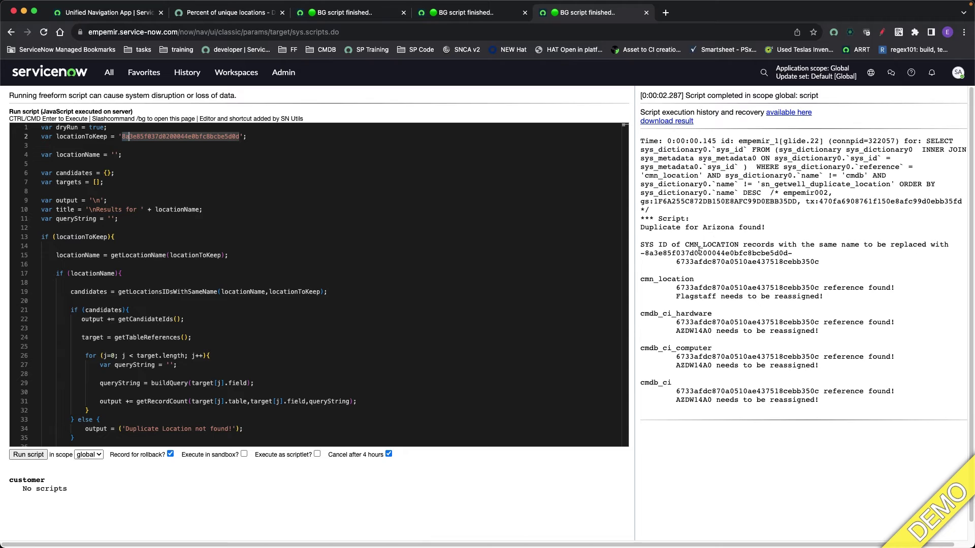
double_click(726, 261)
double_click(705, 252)
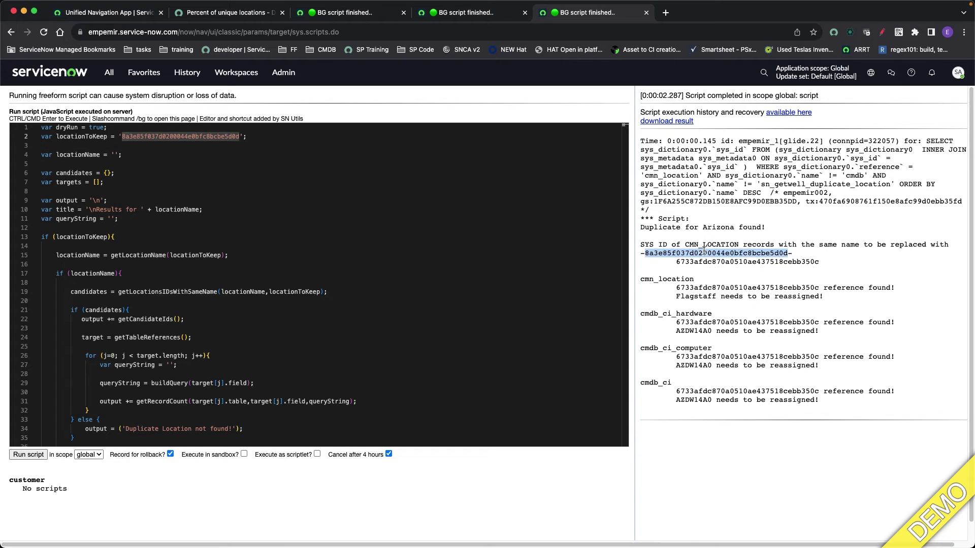
double_click(710, 288)
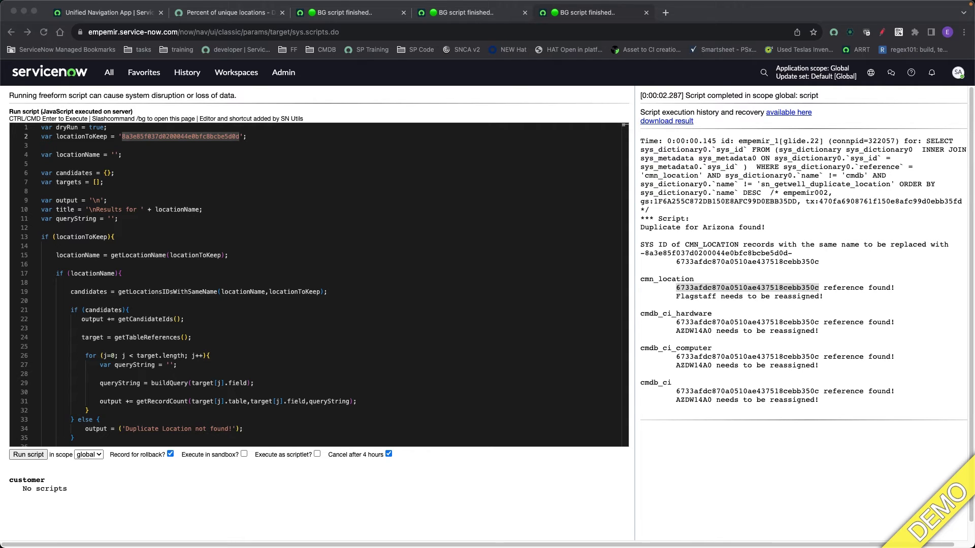
Set dryRun to false in the Fix Script and run it to update the references to the duplicate location
left_click(93, 127)
double_click(93, 127)
type("false")
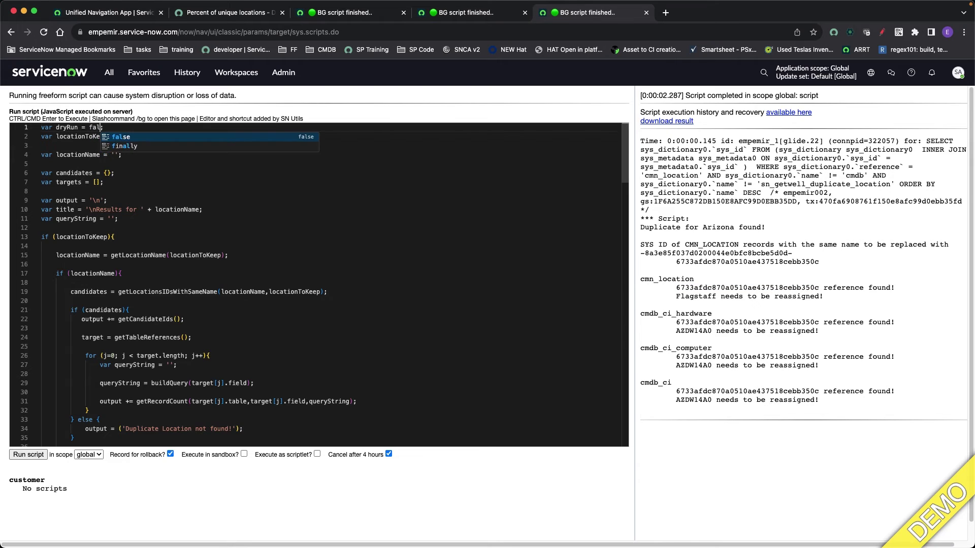
left_click(29, 455)
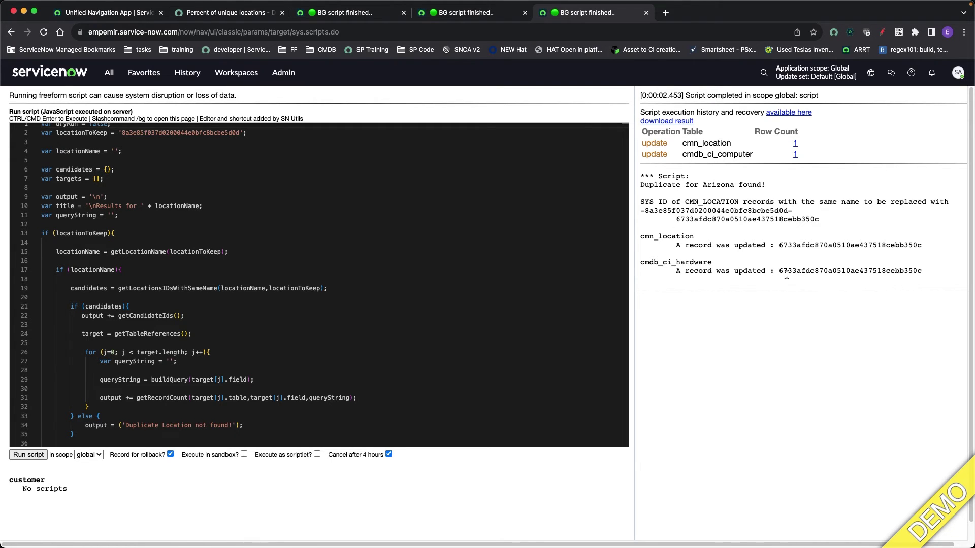
Open the rollback sequences for the updated cmn_location record from the script results, review them and close the list
scroll(148, 357, "down", 1)
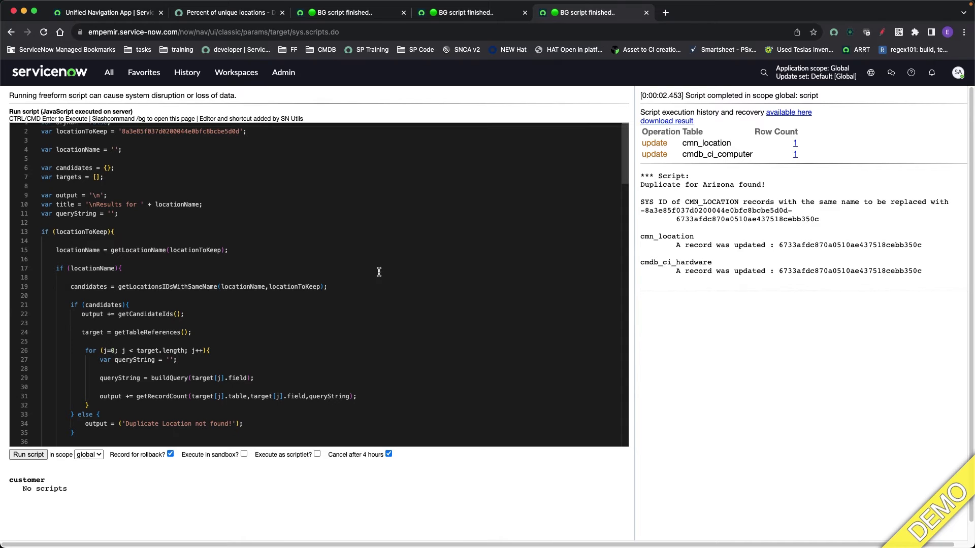
left_click(796, 147)
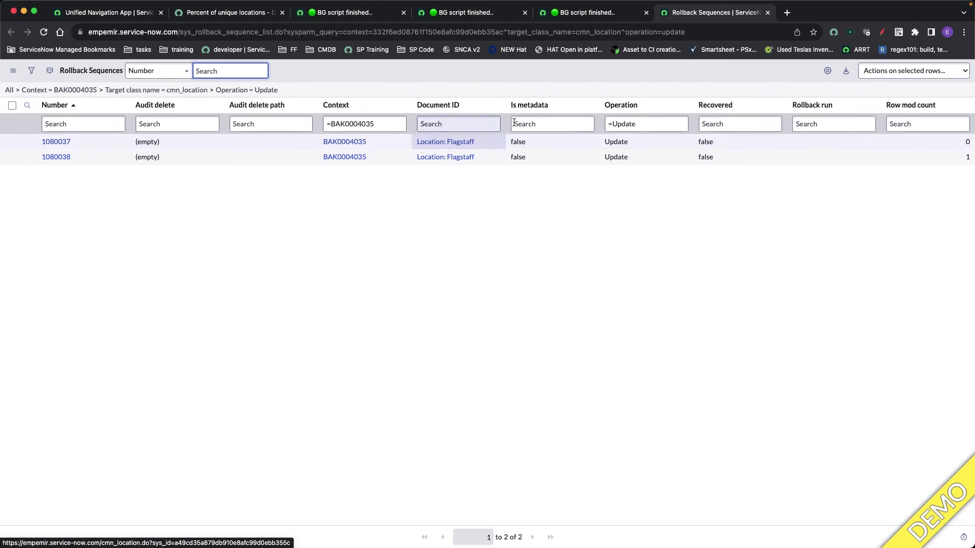
left_click(768, 13)
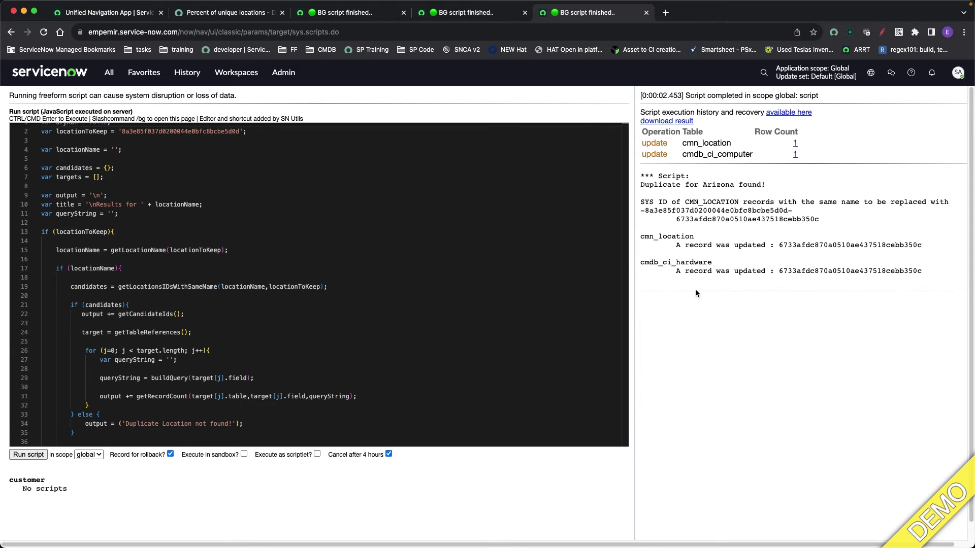
Rerun the location usage script for Arizona and check the remaining references against the duplicate's sys_id
left_click(367, 17)
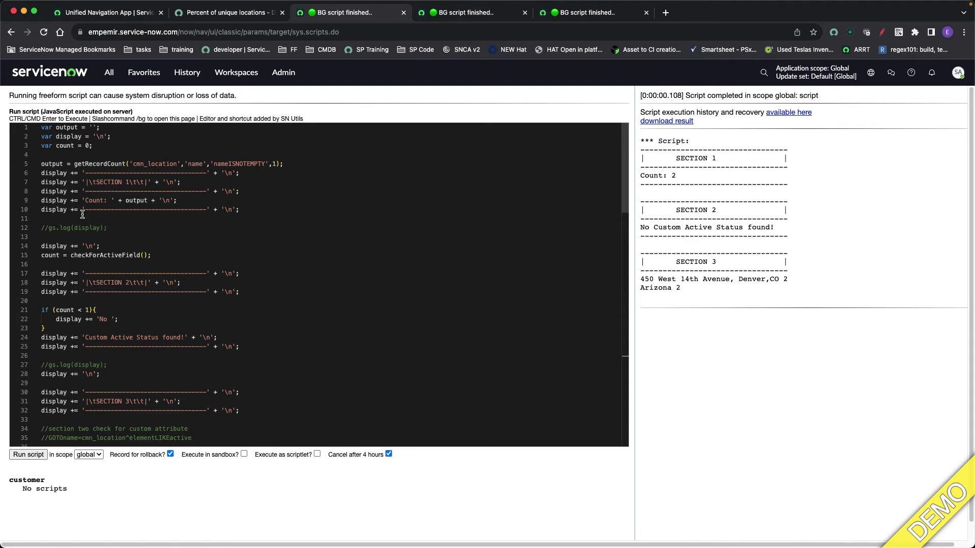
left_click(462, 20)
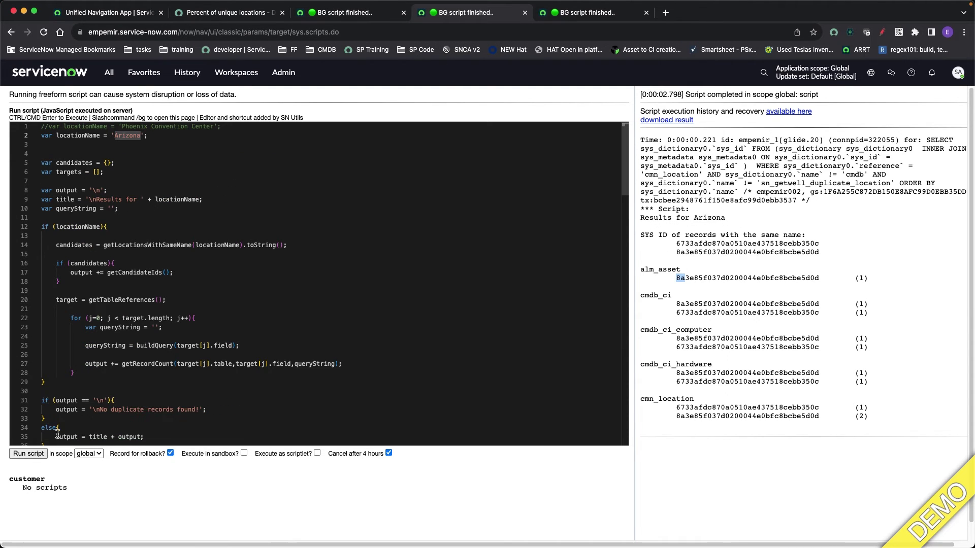
left_click(28, 454)
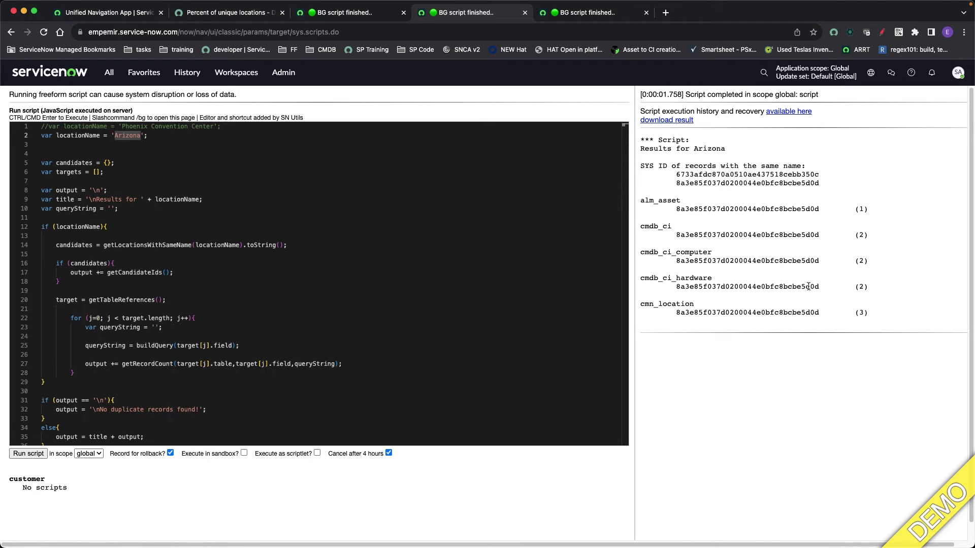
double_click(745, 175)
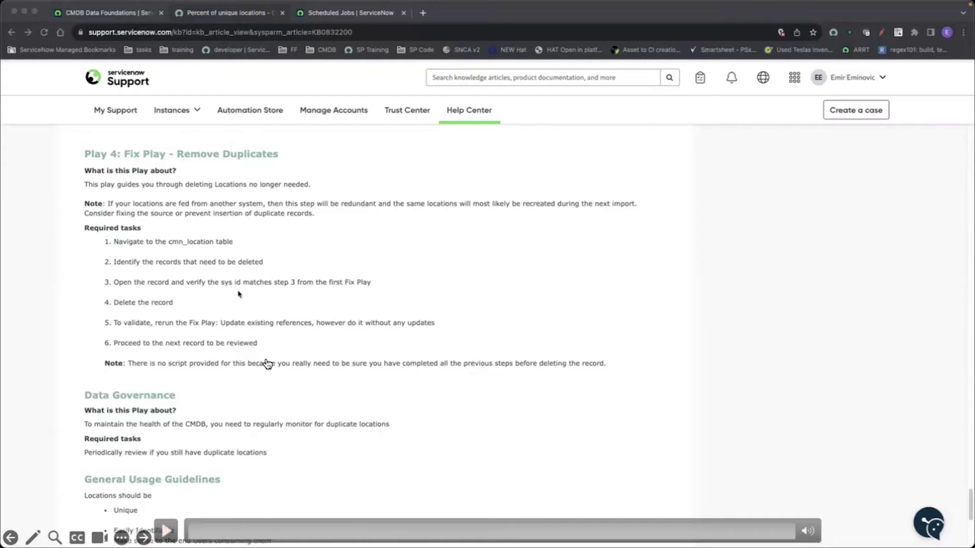
Read the playbook's Play 4 tasks for removing duplicates, the Data Governance section and the General Usage Guidelines
left_click(167, 533)
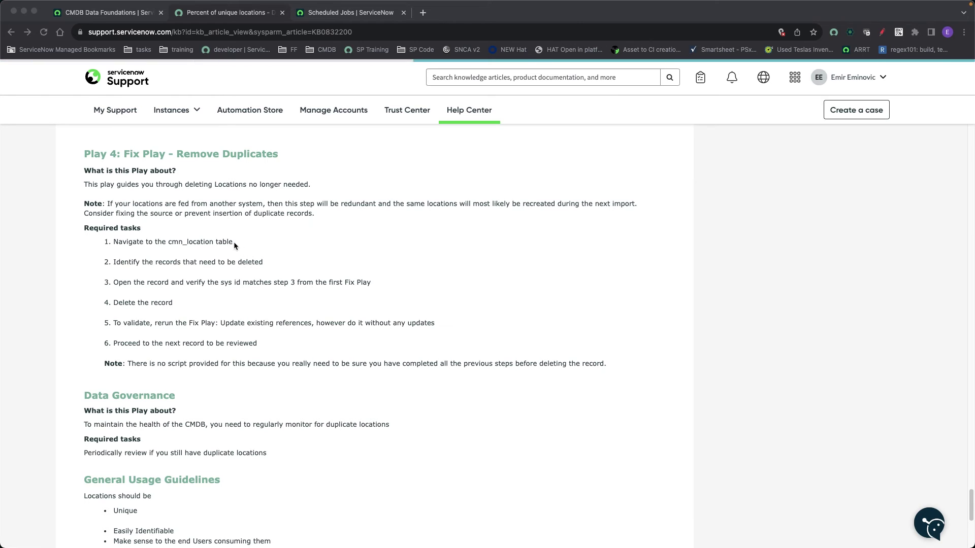
scroll(215, 287, "down", 3)
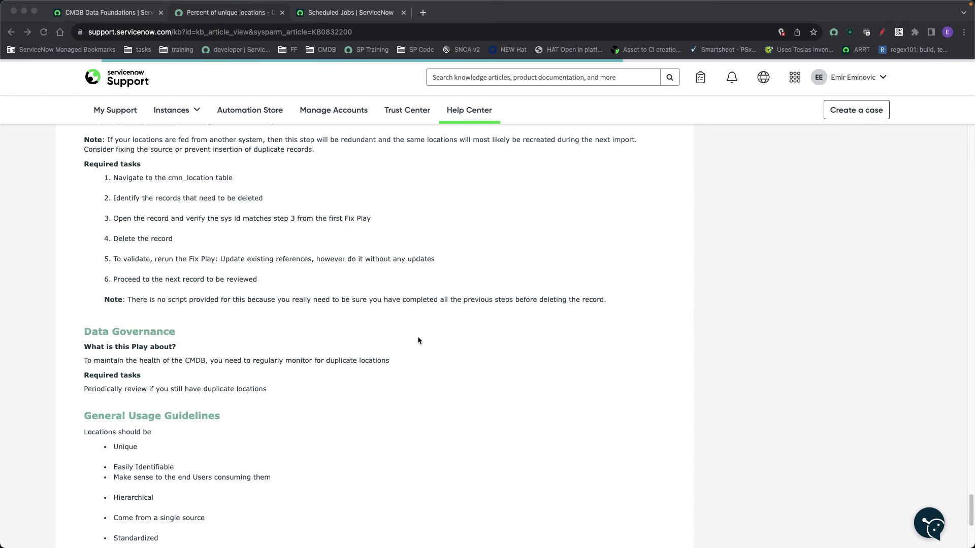
scroll(249, 409, "down", 2)
scroll(229, 405, "down", 2)
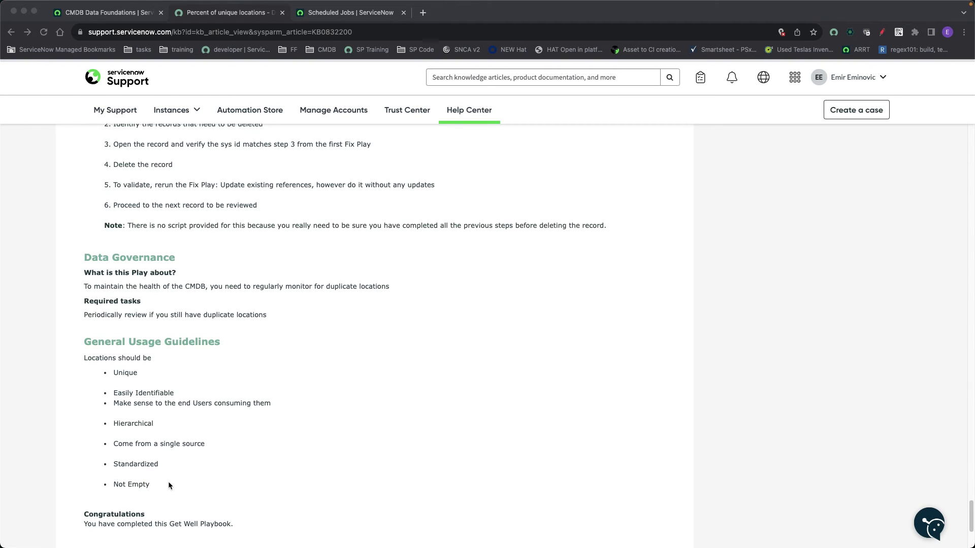
Show the records behind the Duplicate Locations score on the CMDB Data Foundations dashboard
left_click(127, 14)
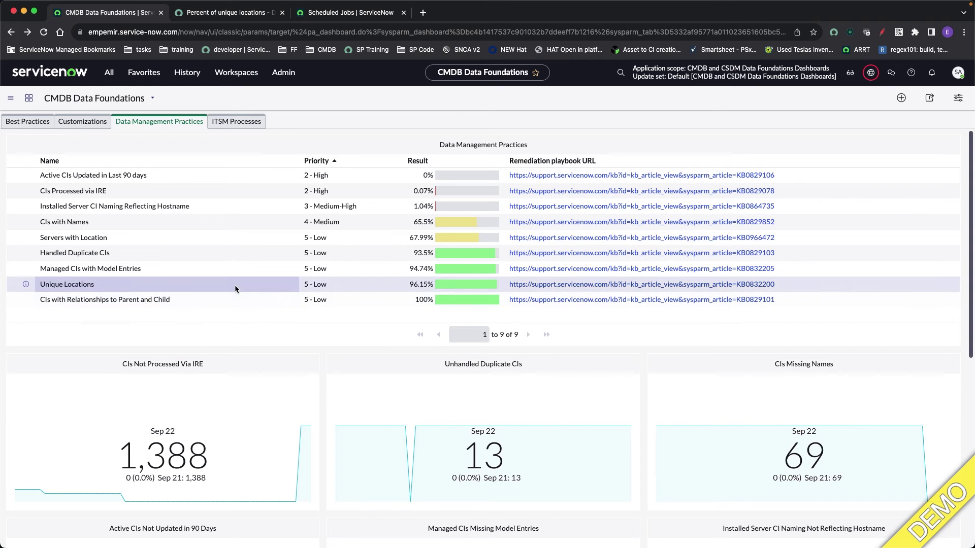
scroll(196, 394, "down", 7)
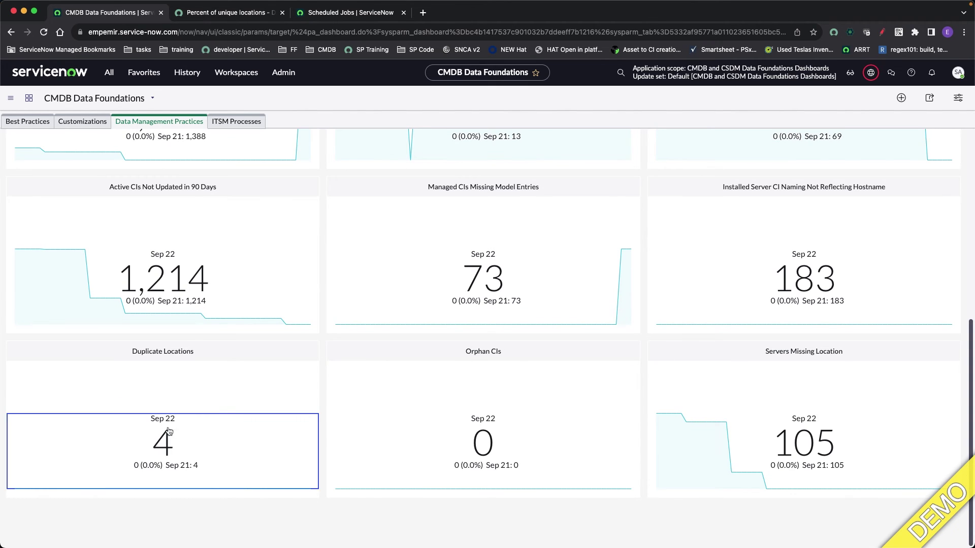
left_click(169, 433)
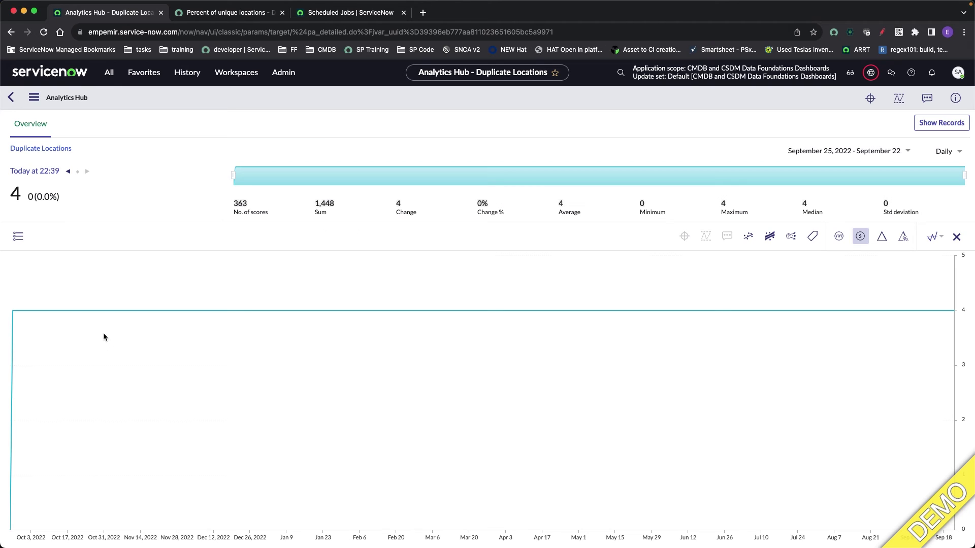
left_click(942, 123)
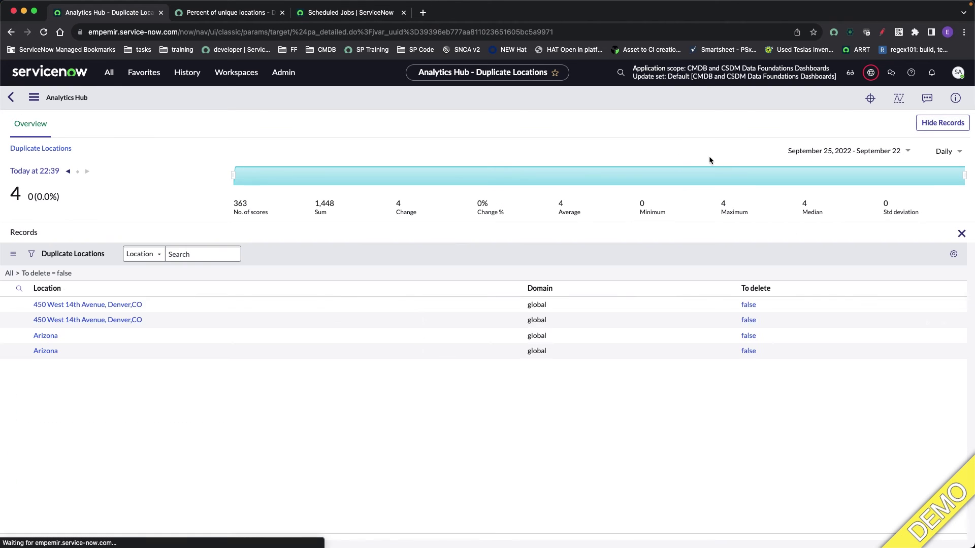
Open the last Arizona record in the duplicates list, check its related configuration items and delete the location
left_click(56, 375)
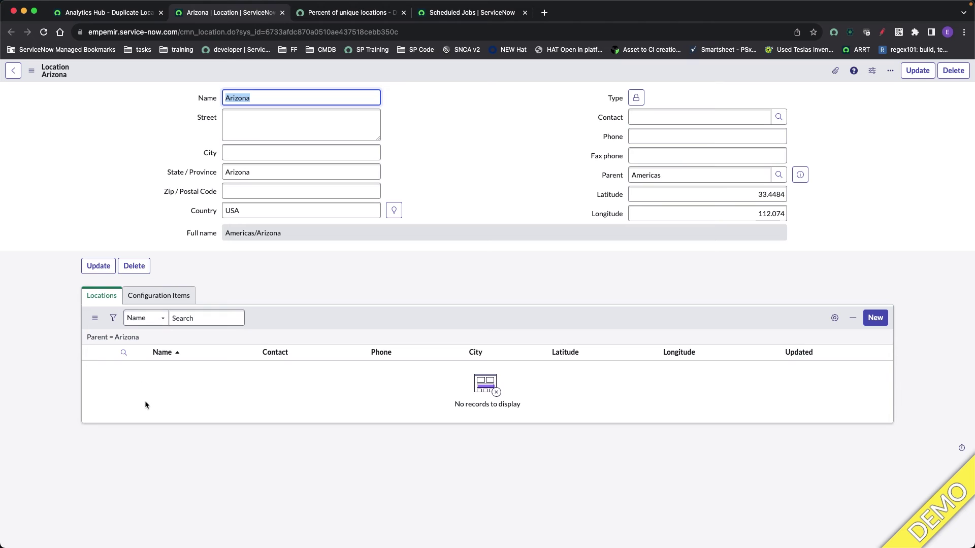
left_click(158, 297)
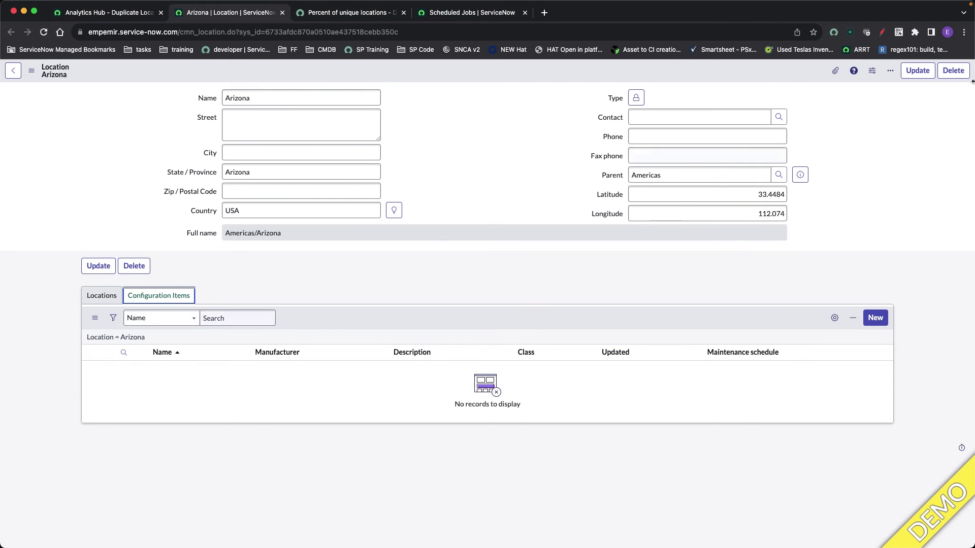
left_click(958, 72)
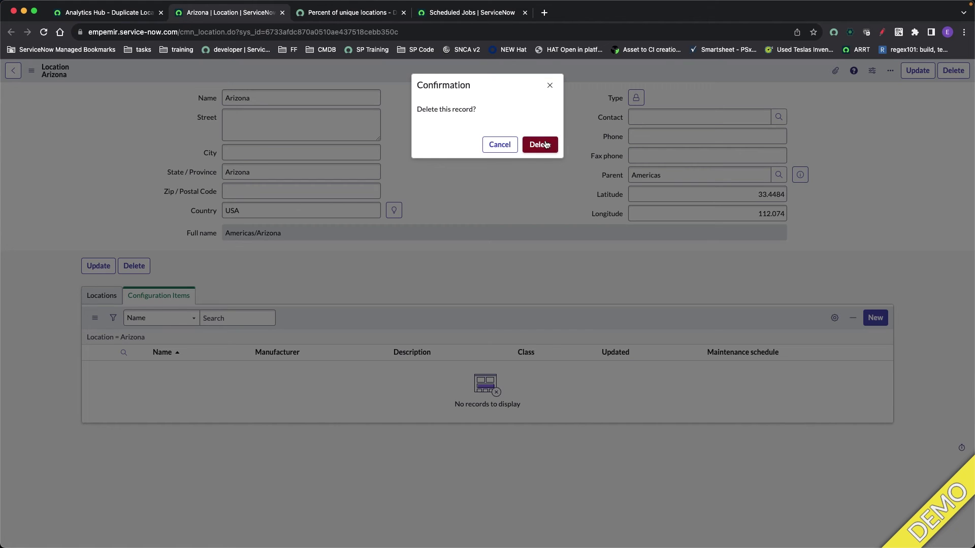
left_click(533, 149)
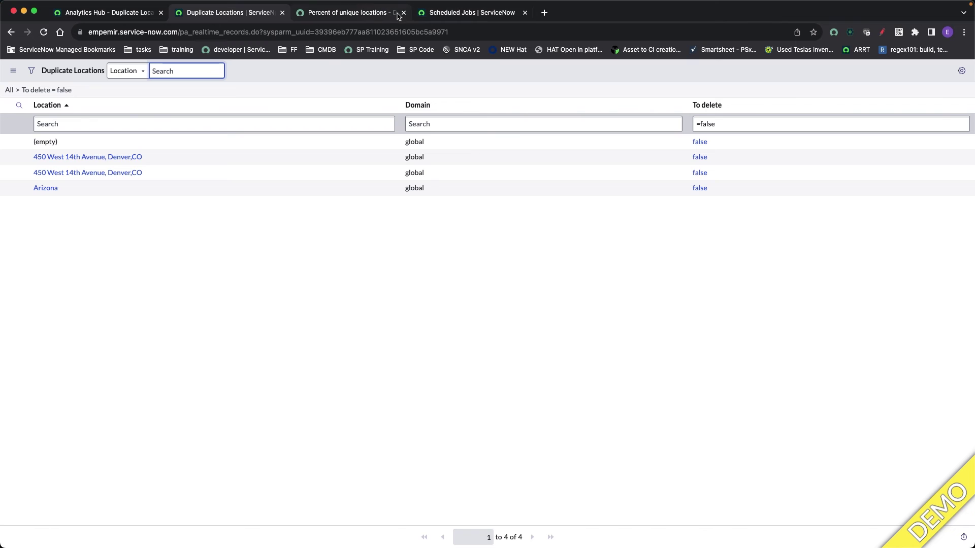
Open the CMDB Get Well Metric Collection scheduled job and execute it immediately
left_click(435, 13)
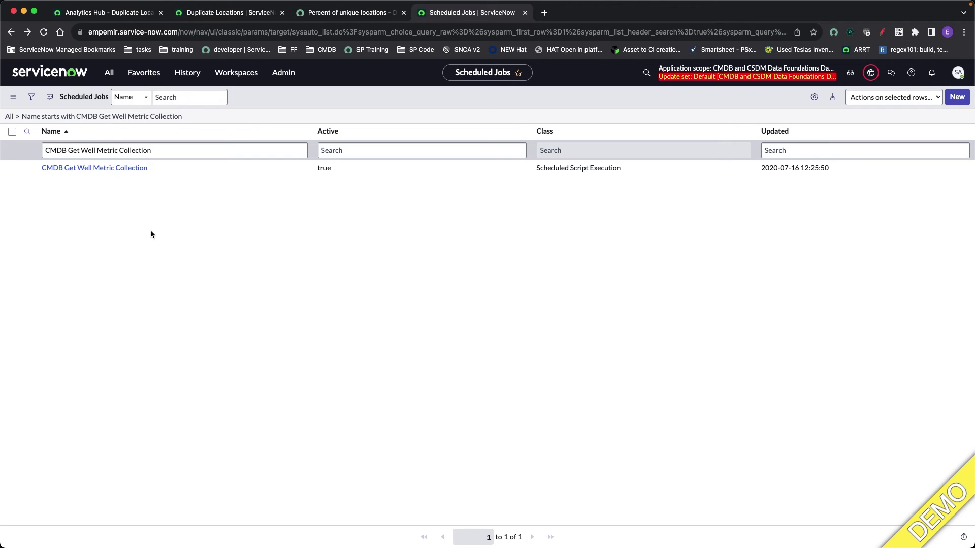
left_click(72, 169)
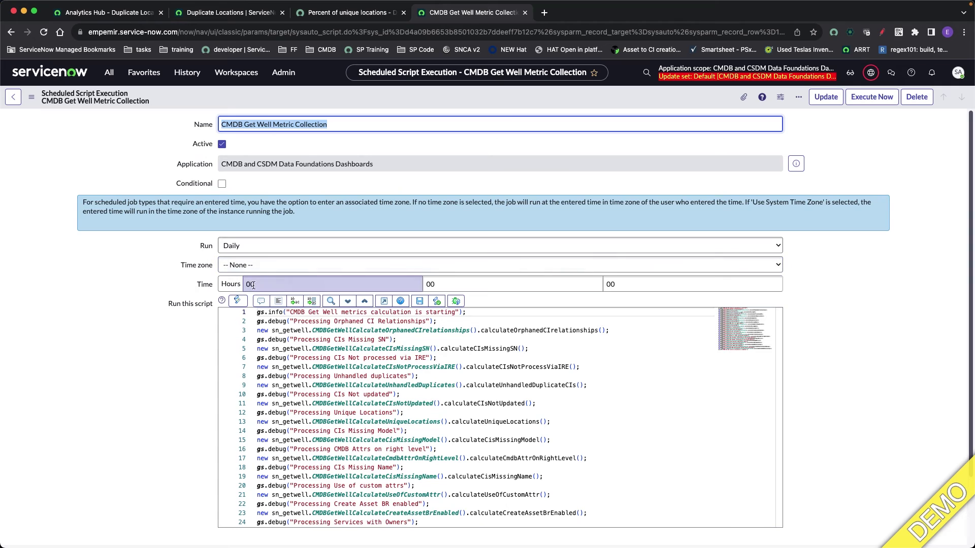
left_click(886, 141)
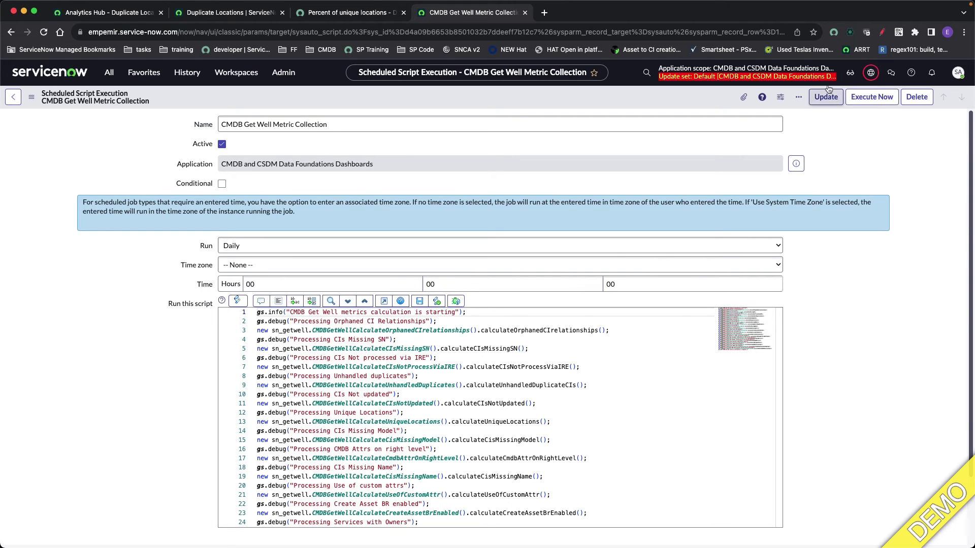
left_click(872, 98)
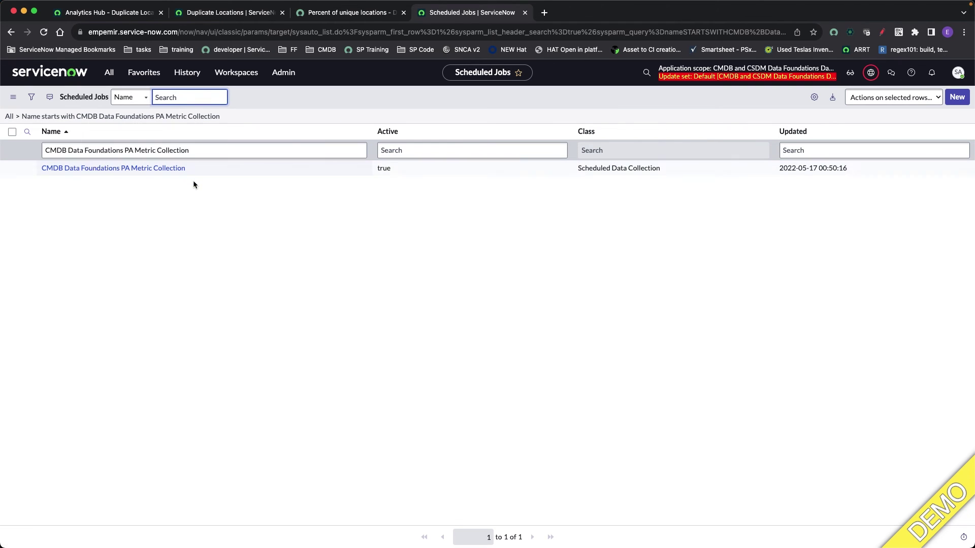
Execute the CMDB Data Foundations PA Metric Collection job immediately and check its job logs
left_click(196, 198)
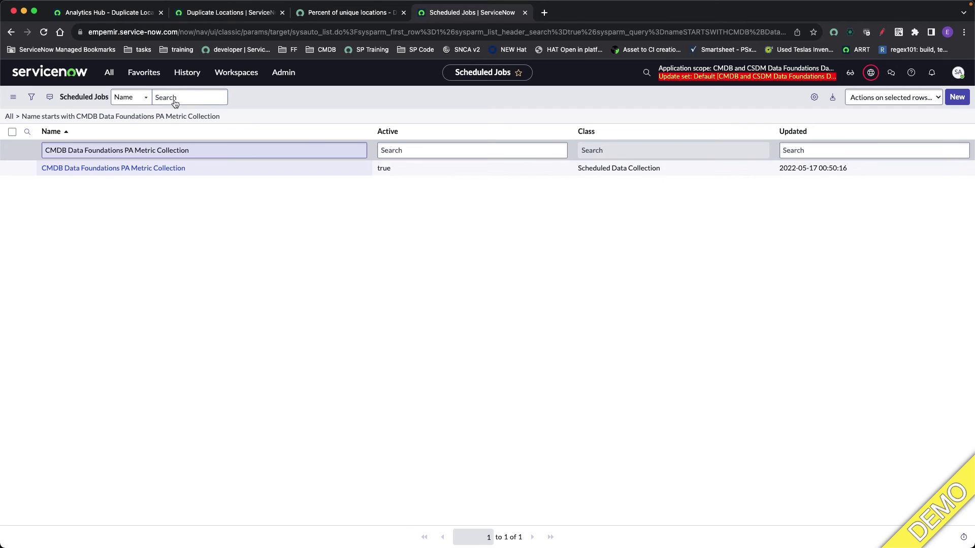
left_click(145, 169)
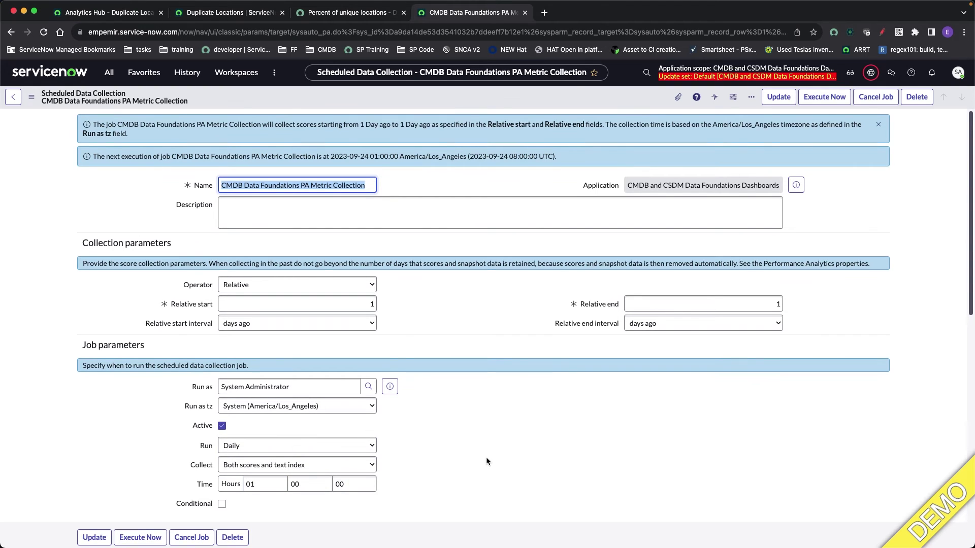
left_click(824, 96)
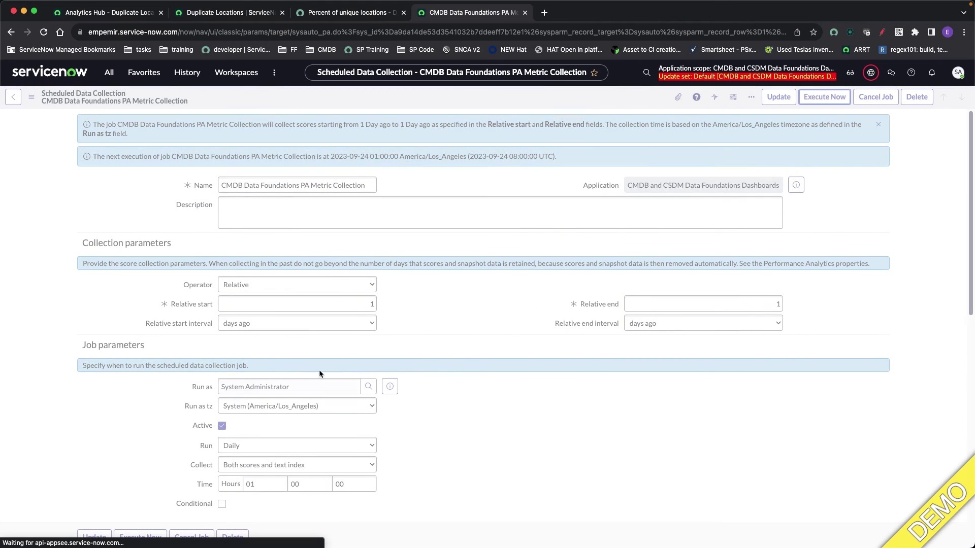
scroll(117, 429, "down", 7)
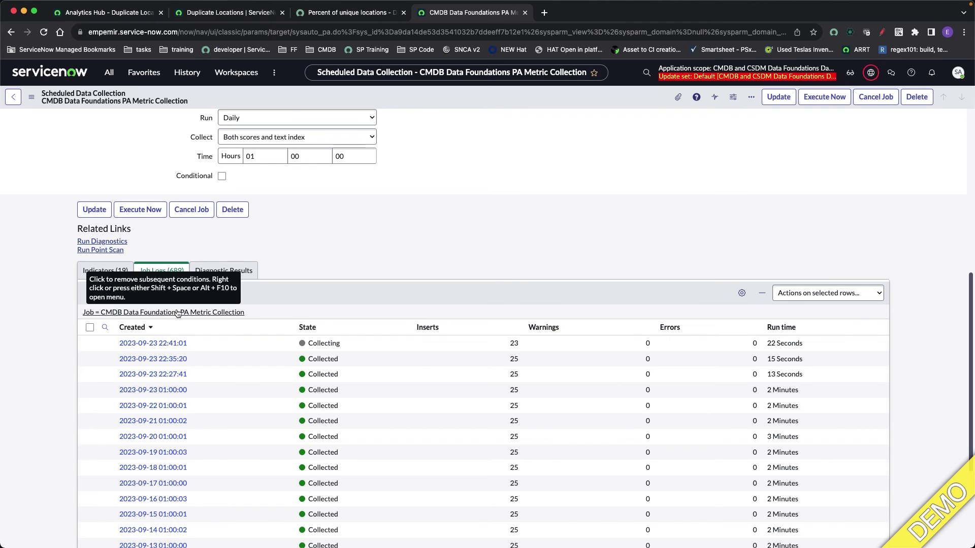
Check the refreshed Unique Locations result and the Duplicate Locations score and records on the CMDB Data Foundations dashboard
left_click(122, 17)
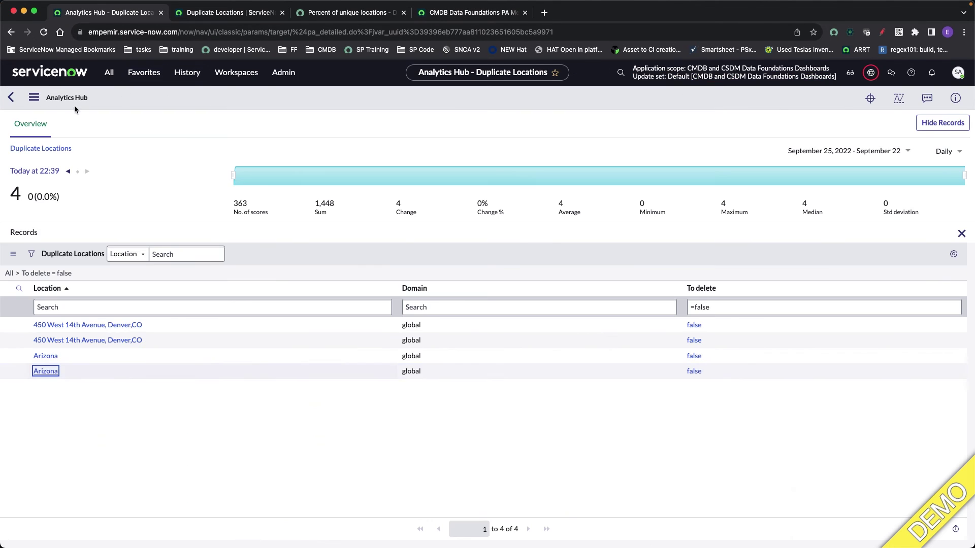
left_click(11, 99)
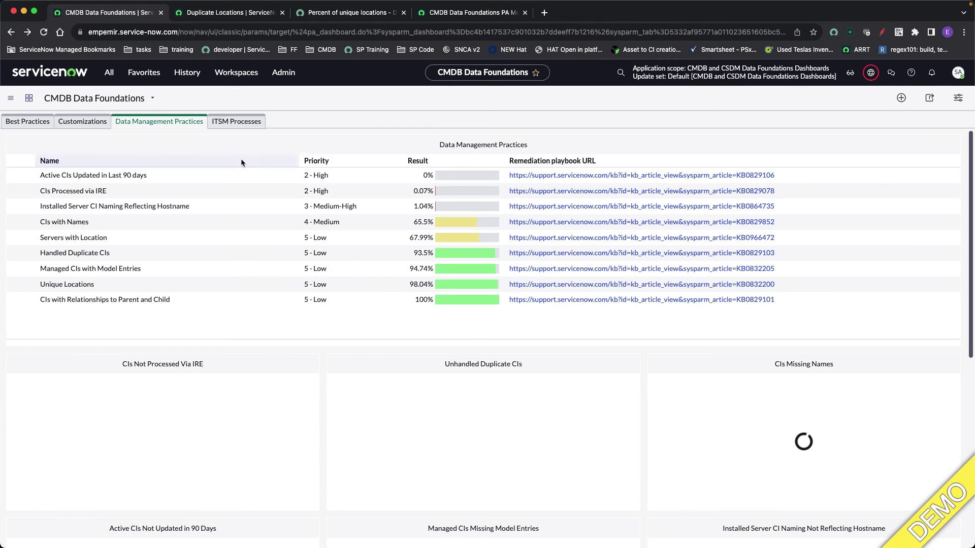
left_click(154, 288)
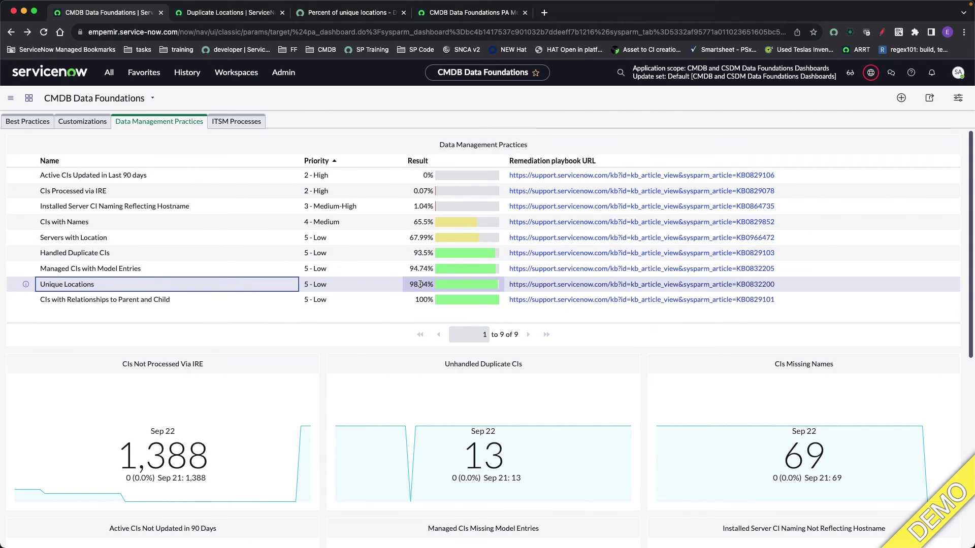
scroll(224, 340, "down", 7)
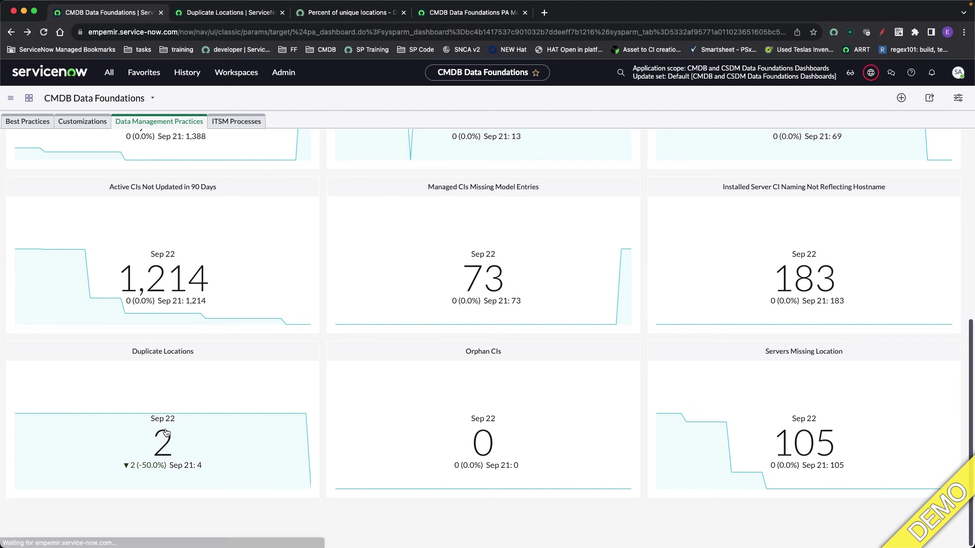
left_click(165, 436)
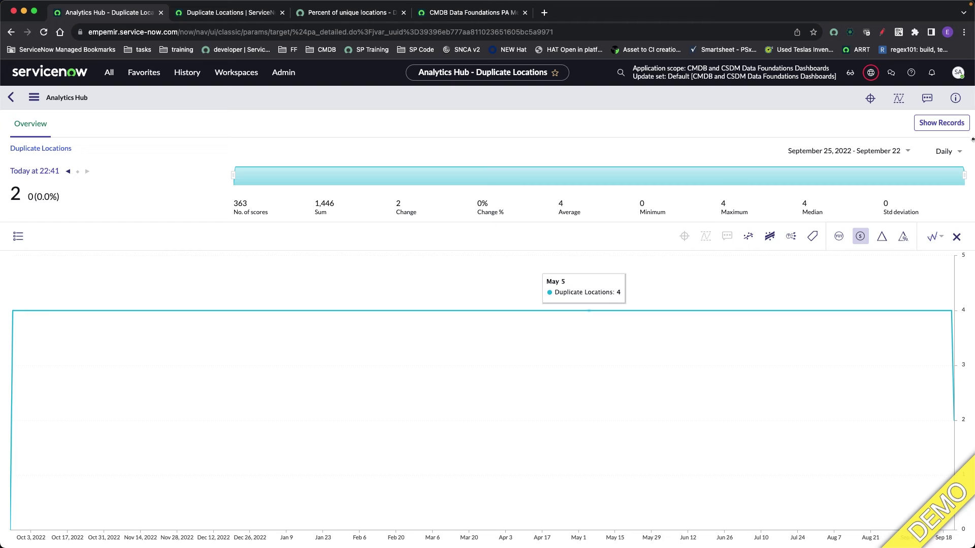
left_click(941, 122)
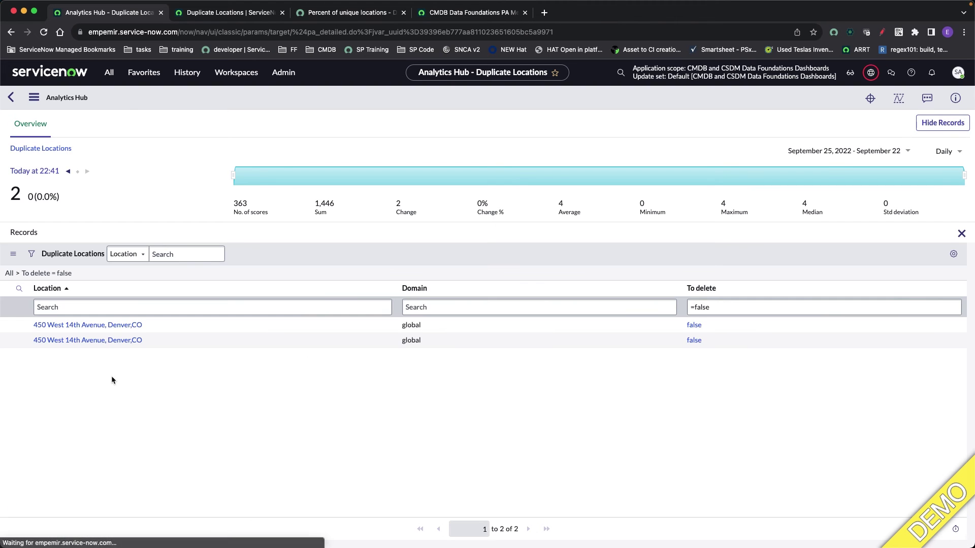
left_click(11, 97)
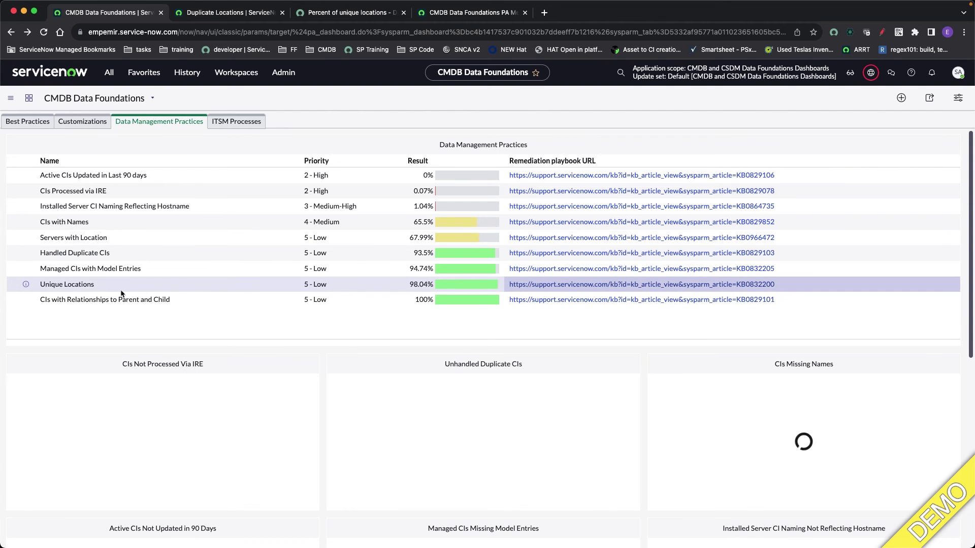
scroll(80, 407, "down", 7)
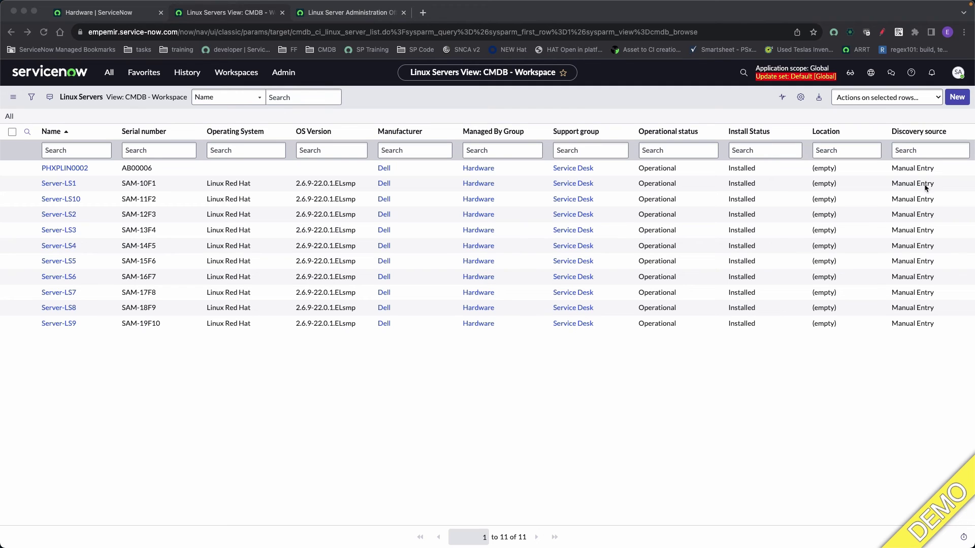
Set the location of all listed Linux servers, from PHXPLIN0002 through Server-LS9, to Phoenix in one bulk edit
left_click(837, 169)
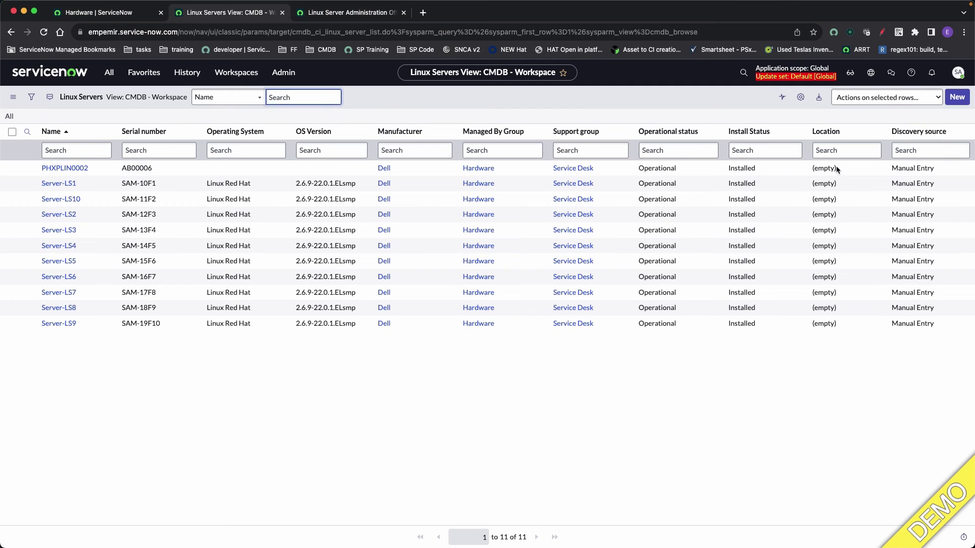
left_click(834, 171)
key("shift+Down")
key("shift+Down")
key("shift+Down")
key("shift+Down")
key("shift+Down")
key("shift+Down")
key("shift+Down")
key("shift+Down")
key("shift+Down")
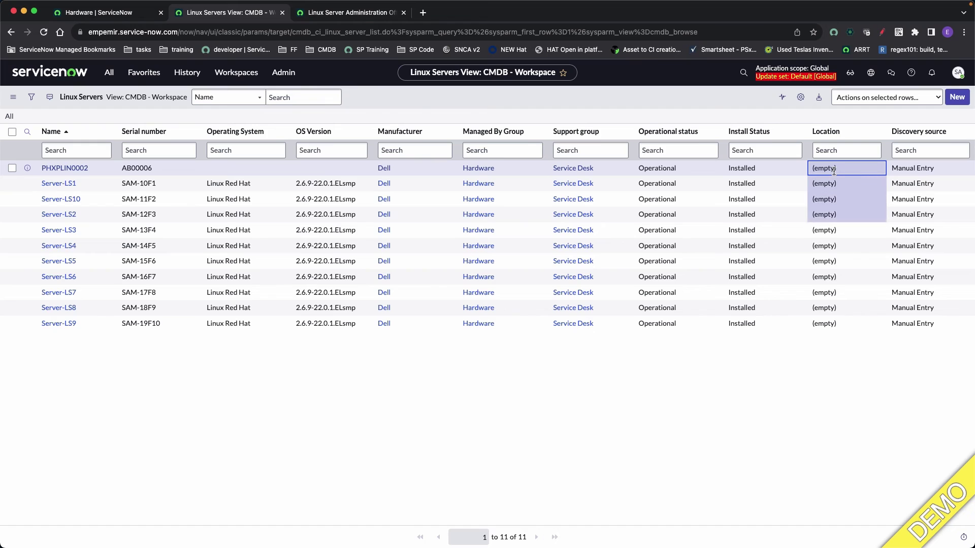
key("shift+Down")
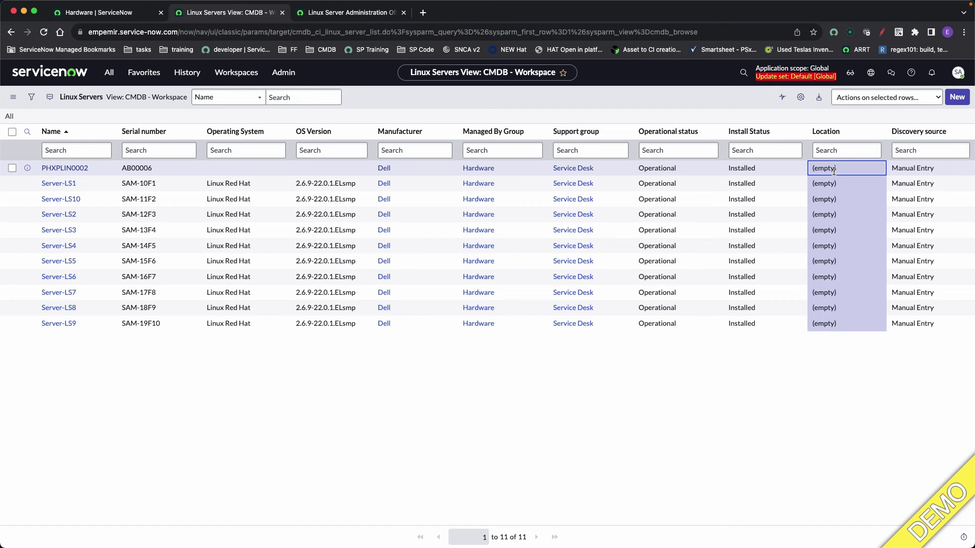
key("Return")
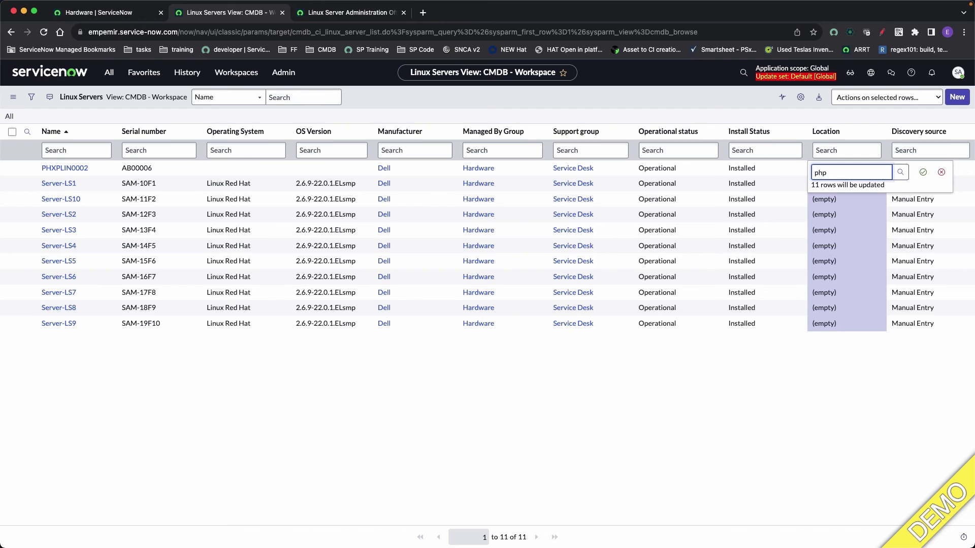
type("phoe")
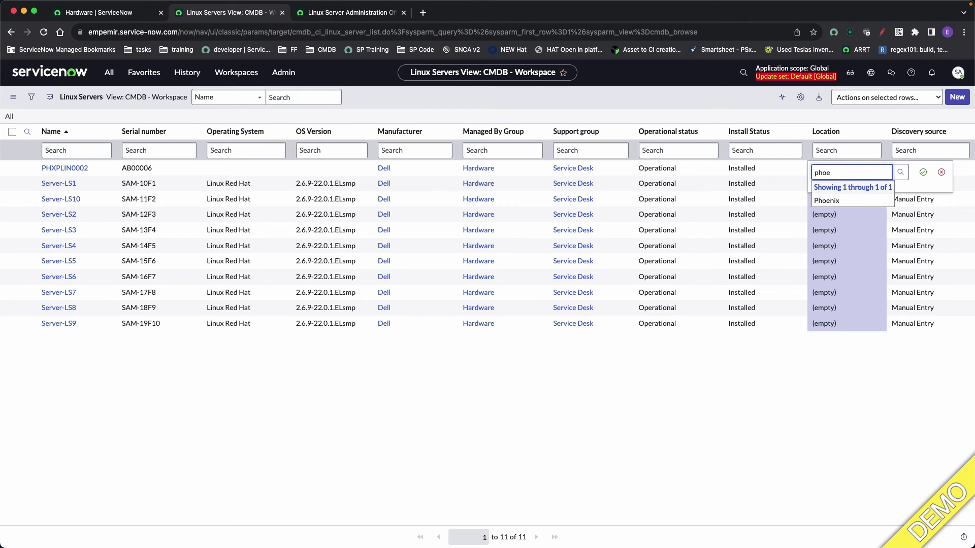
left_click(826, 201)
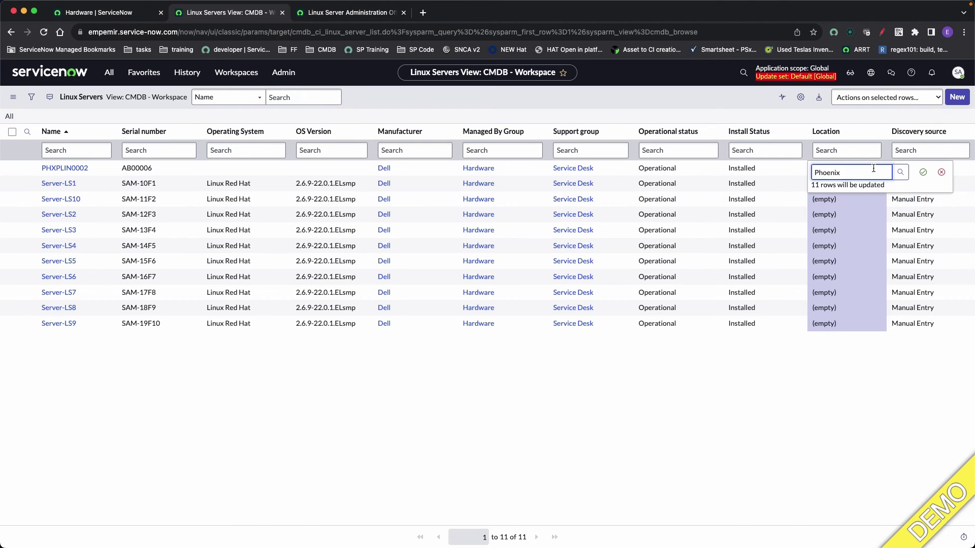
left_click(923, 172)
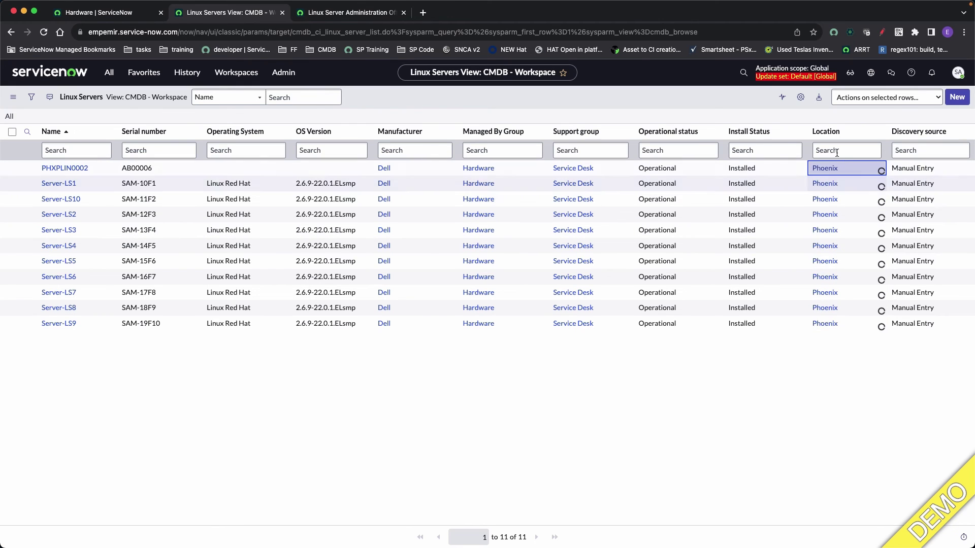
Reload the full Hardware list and filter it to records whose Location is Arizona
left_click(107, 13)
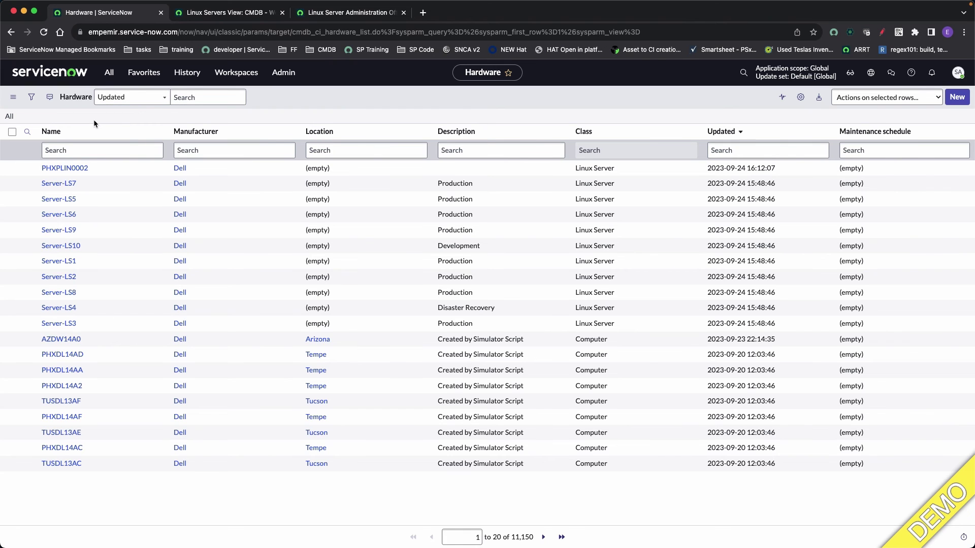
left_click(9, 116)
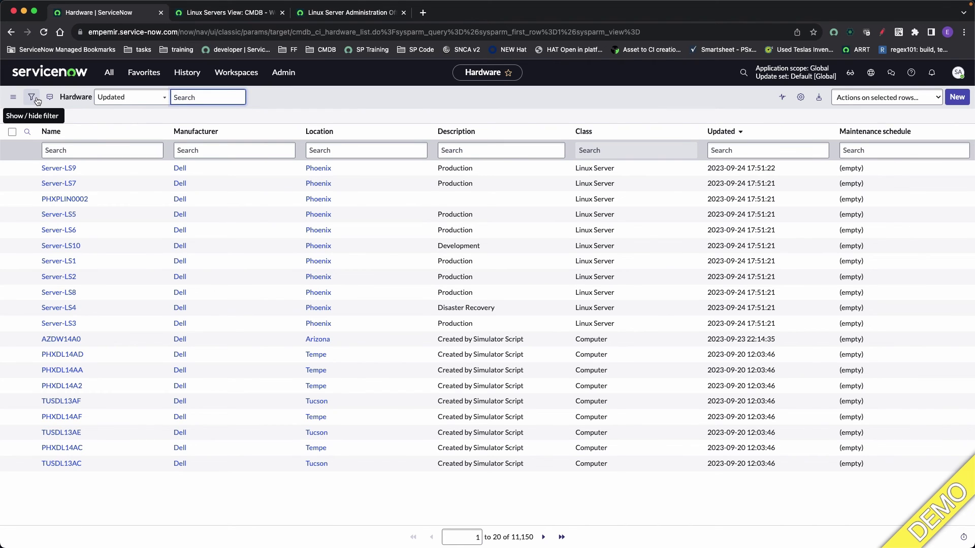
left_click(37, 100)
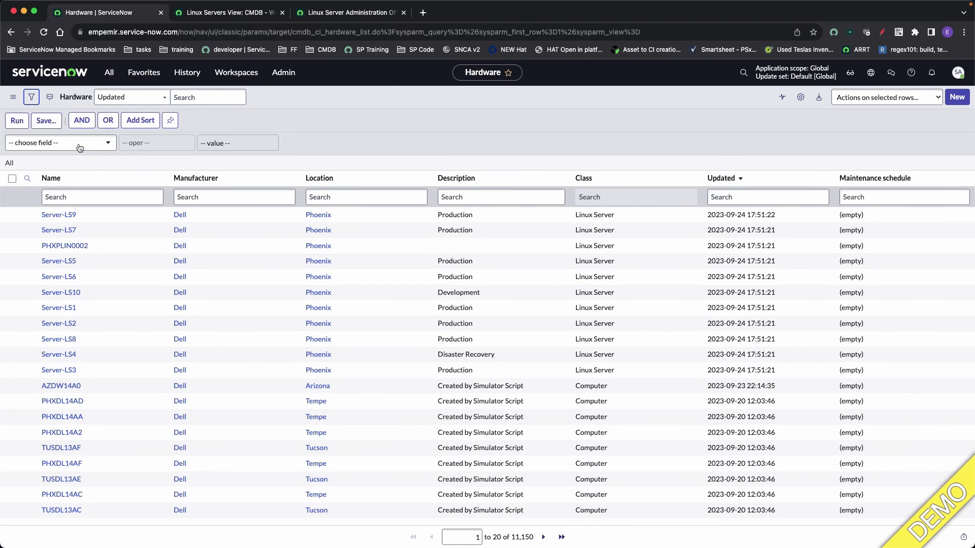
left_click(80, 145)
type("k")
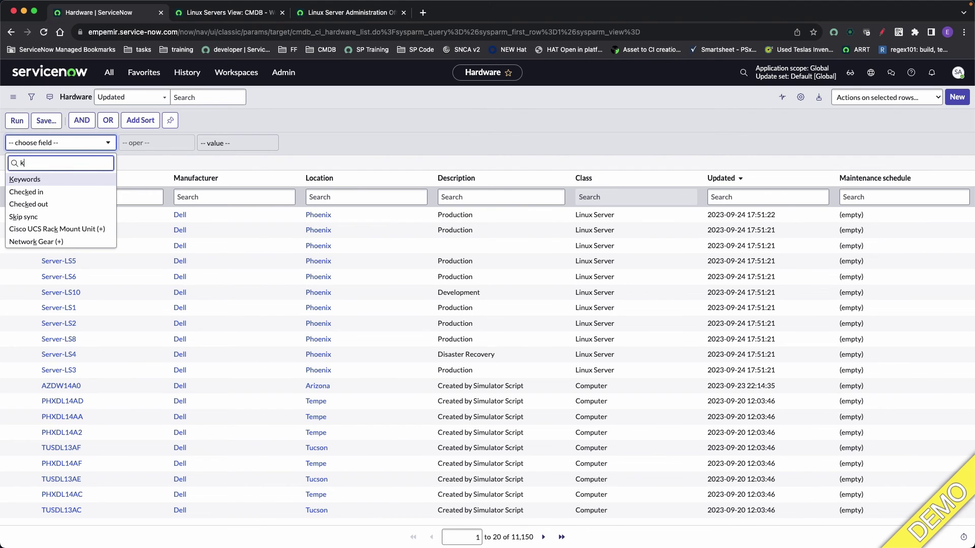
key("BackSpace")
type("loca")
left_click(72, 178)
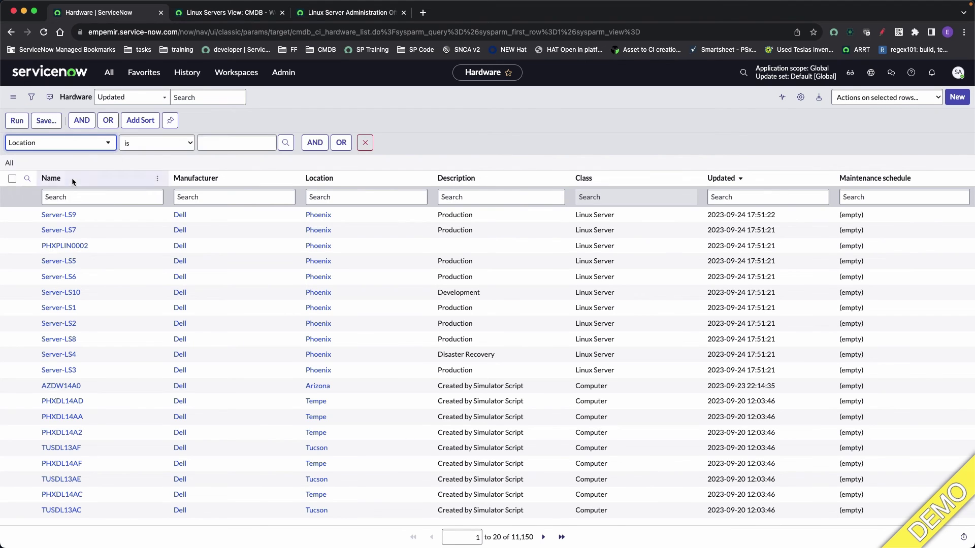
type("Ariz")
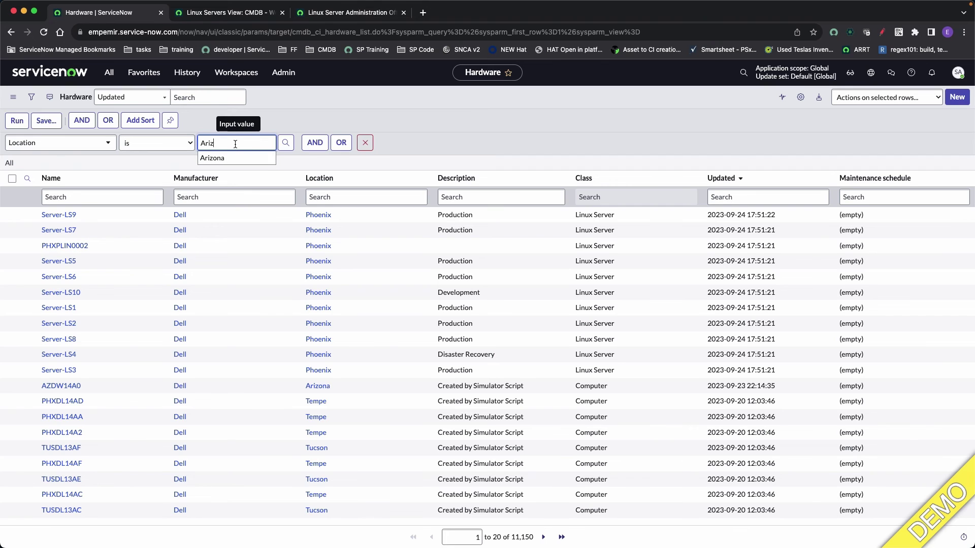
left_click(213, 158)
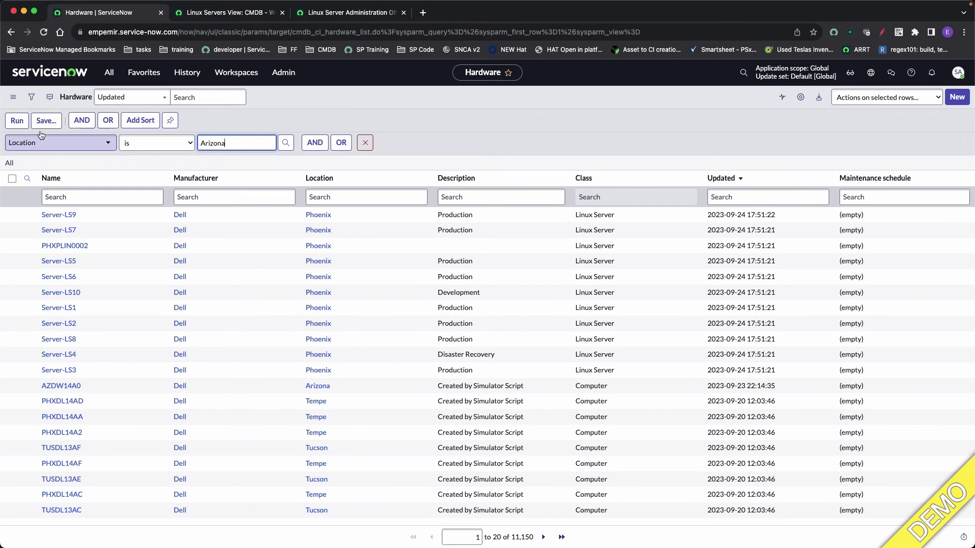
left_click(17, 120)
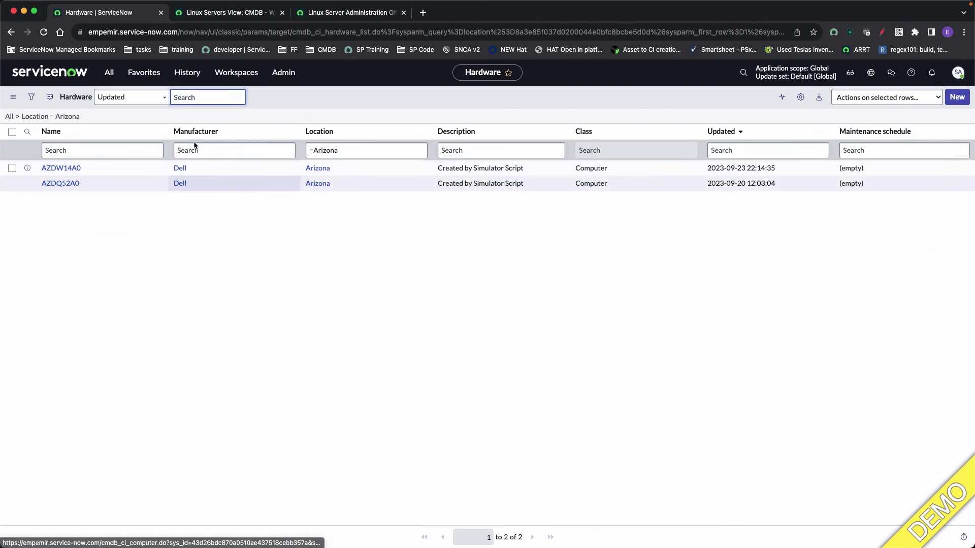
Change the Hardware filter to show records whose location's Parent is Arizona
left_click(31, 98)
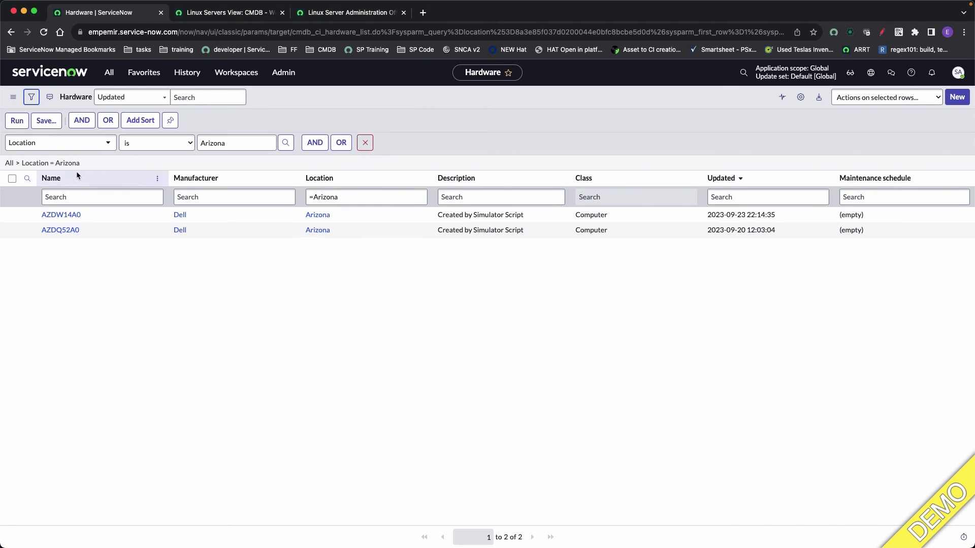
left_click(68, 145)
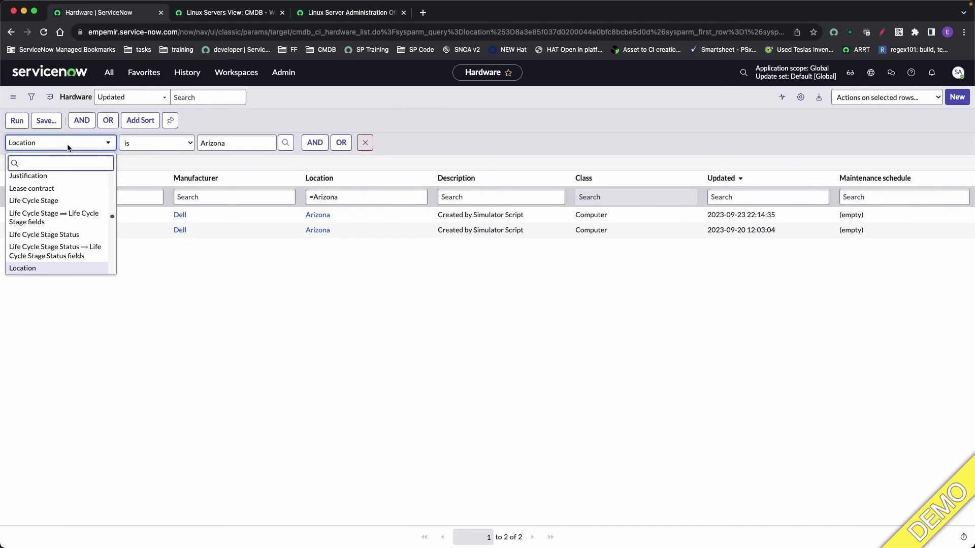
type("loca")
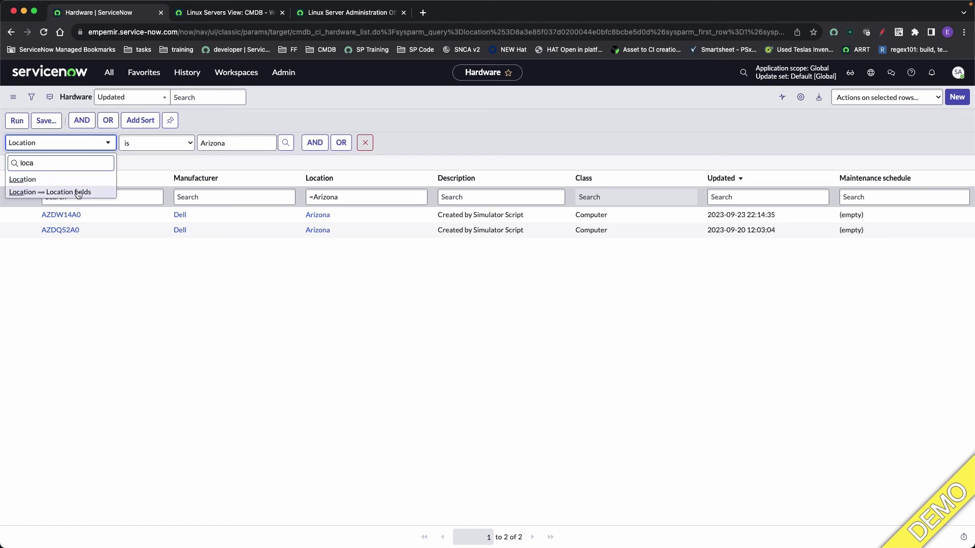
left_click(78, 195)
left_click(99, 142)
type("p")
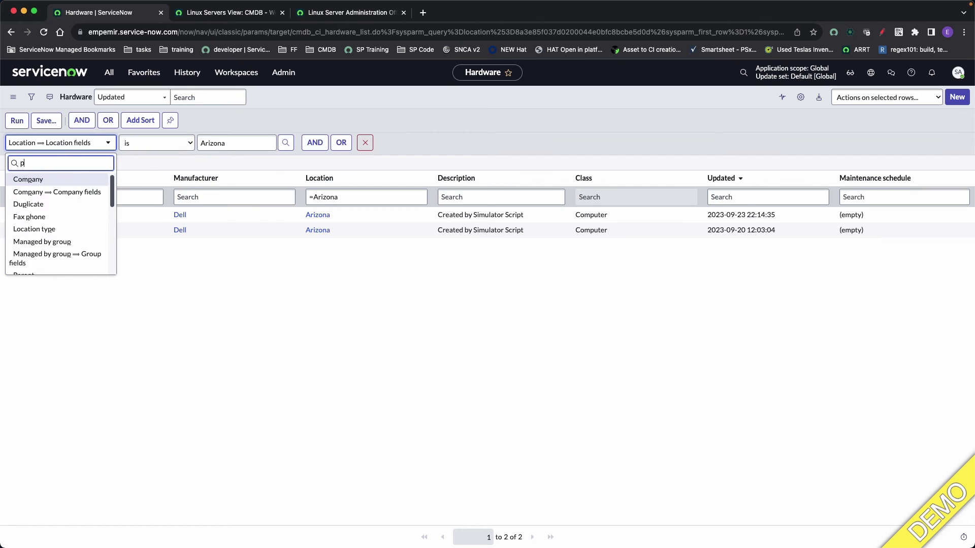
type("are")
left_click(90, 179)
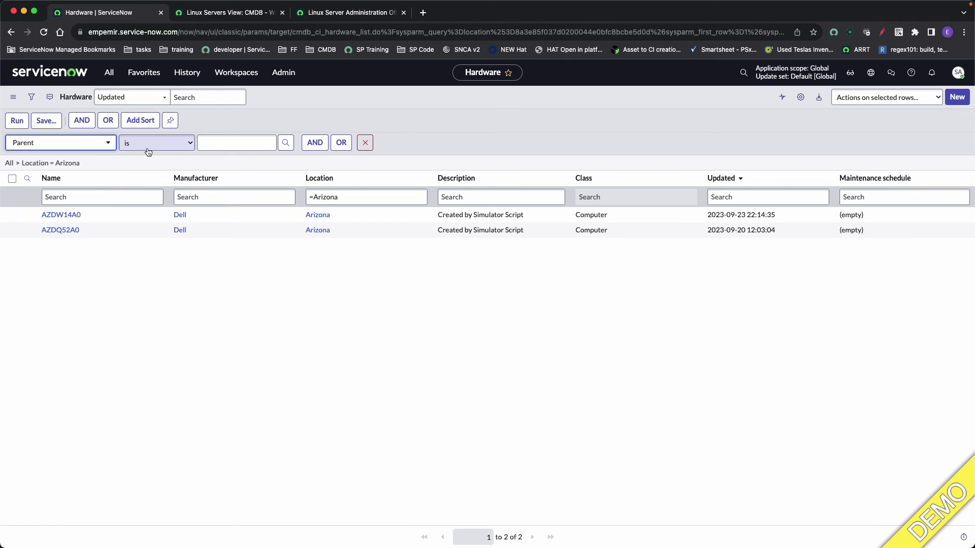
left_click(213, 142)
type("Ariz")
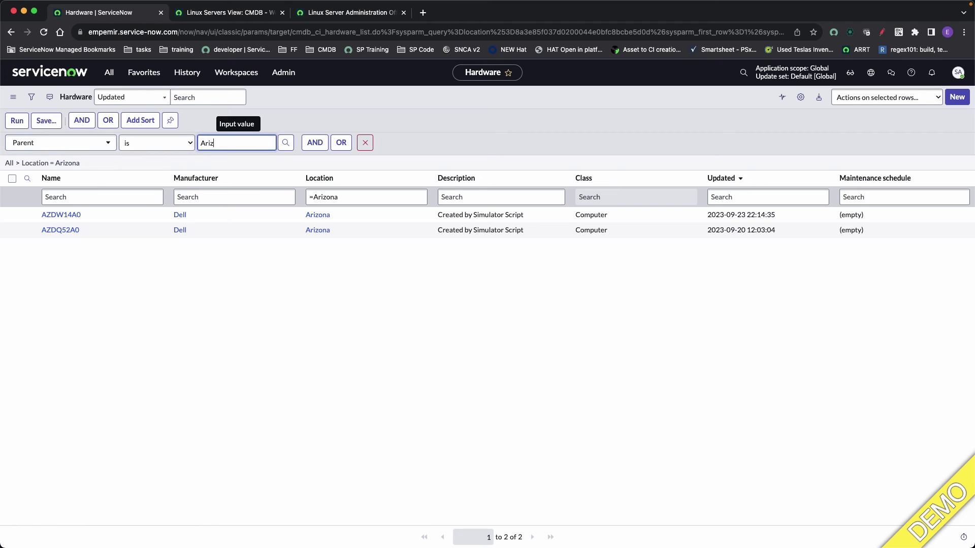
type("ona")
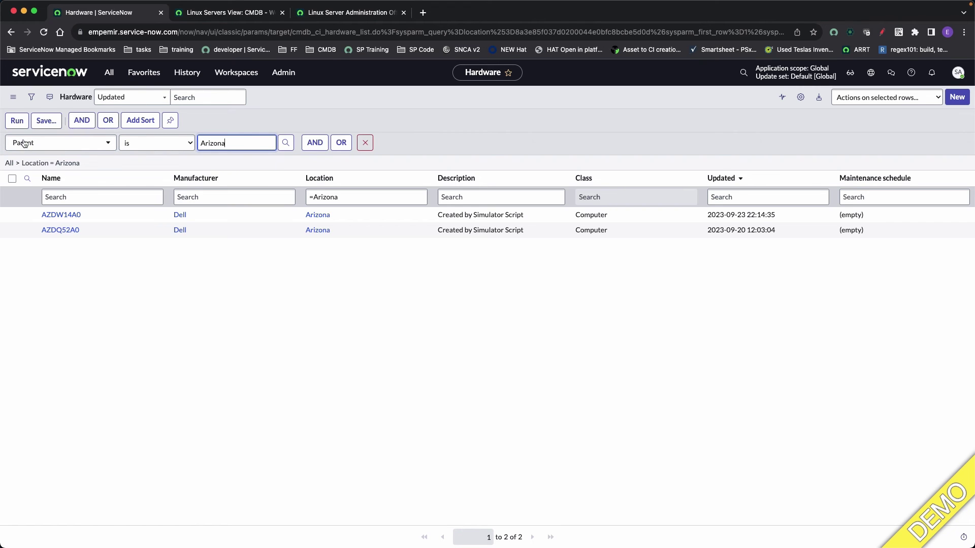
left_click(17, 120)
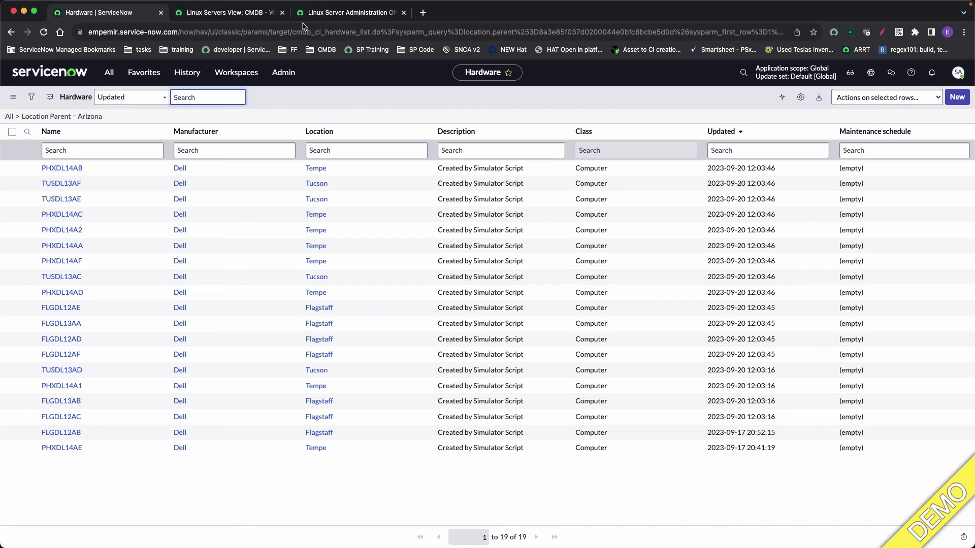
Open the Linux server PHXPLIN0002 and inspect the location hierarchy under Americas, North America and Arizona for its Location field
left_click(229, 12)
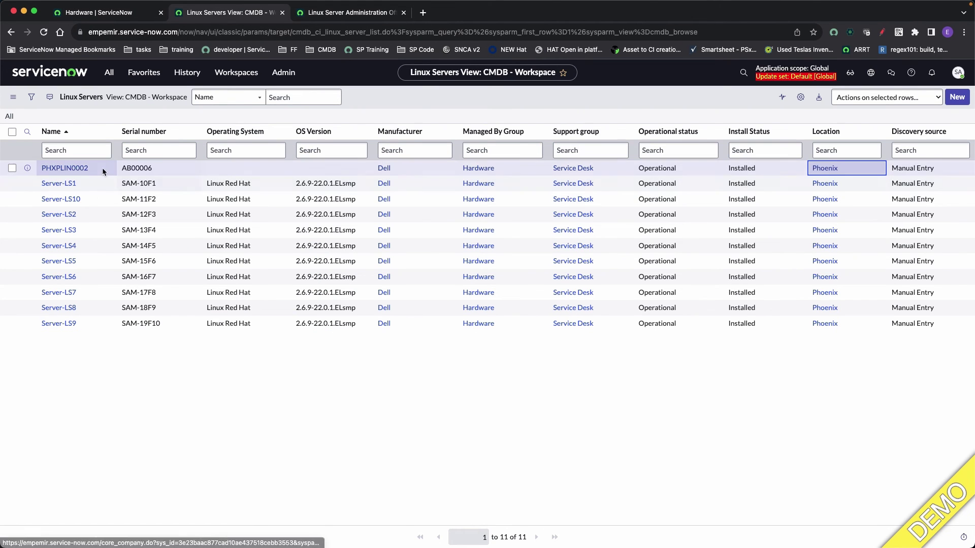
left_click(71, 168)
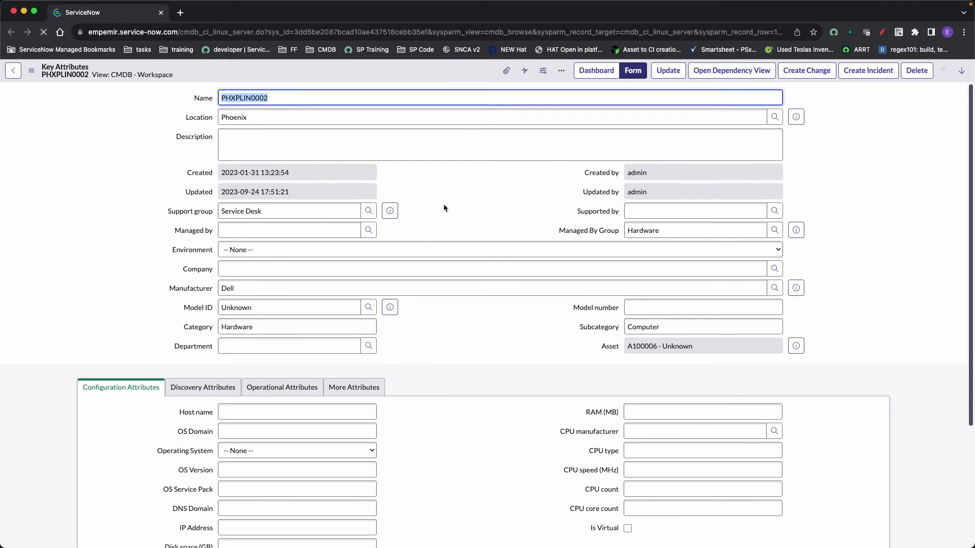
left_click(774, 118)
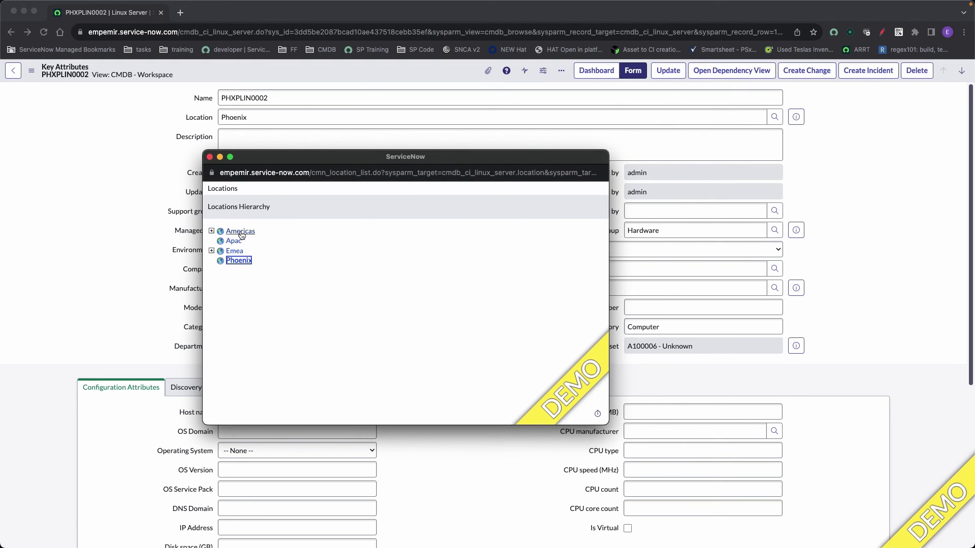
left_click(212, 232)
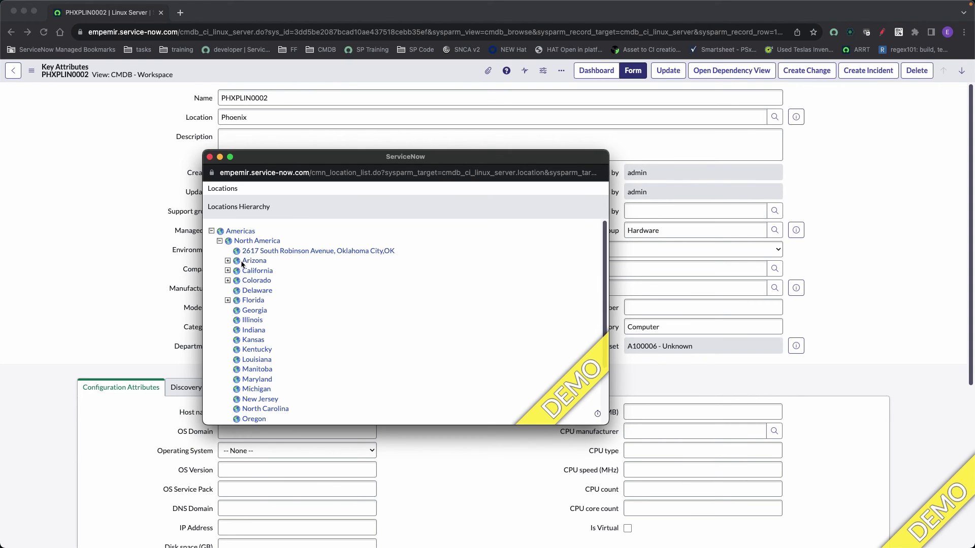
left_click(228, 261)
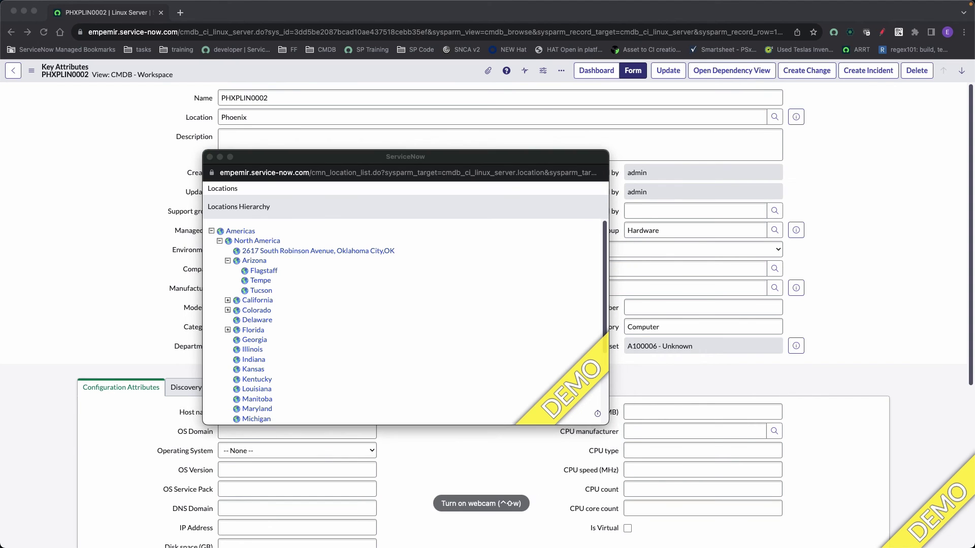
left_click(210, 158)
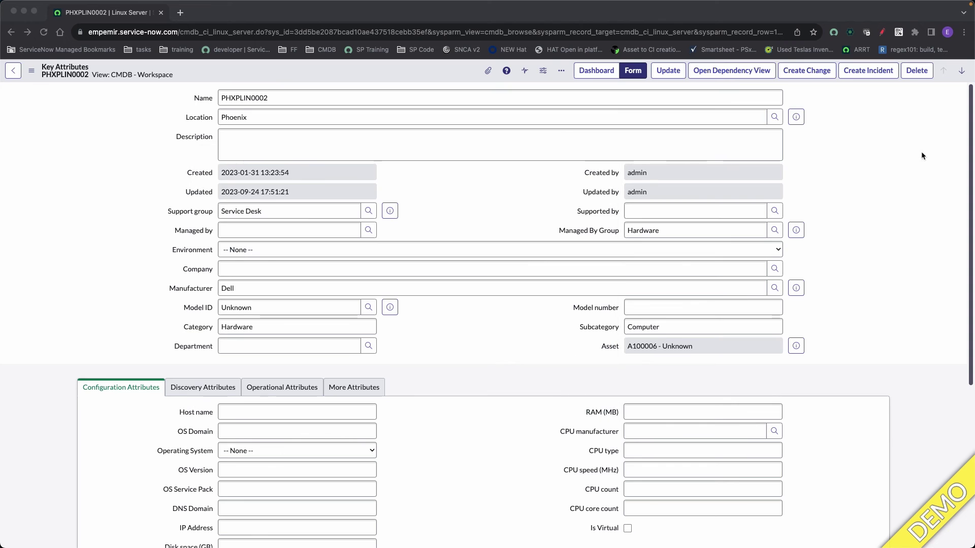
Open the Phoenix location record from the server, set its Parent to Arizona and save the update
left_click(796, 117)
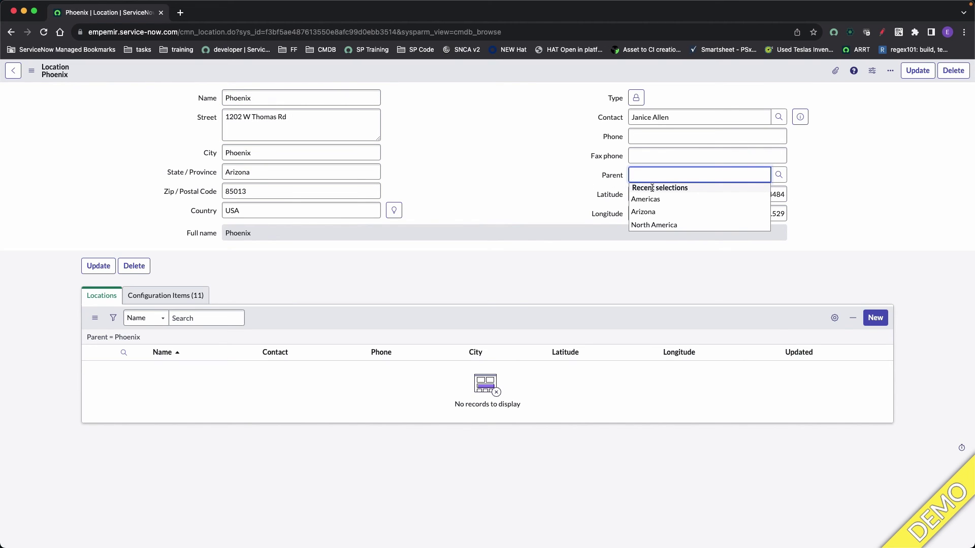
left_click(656, 215)
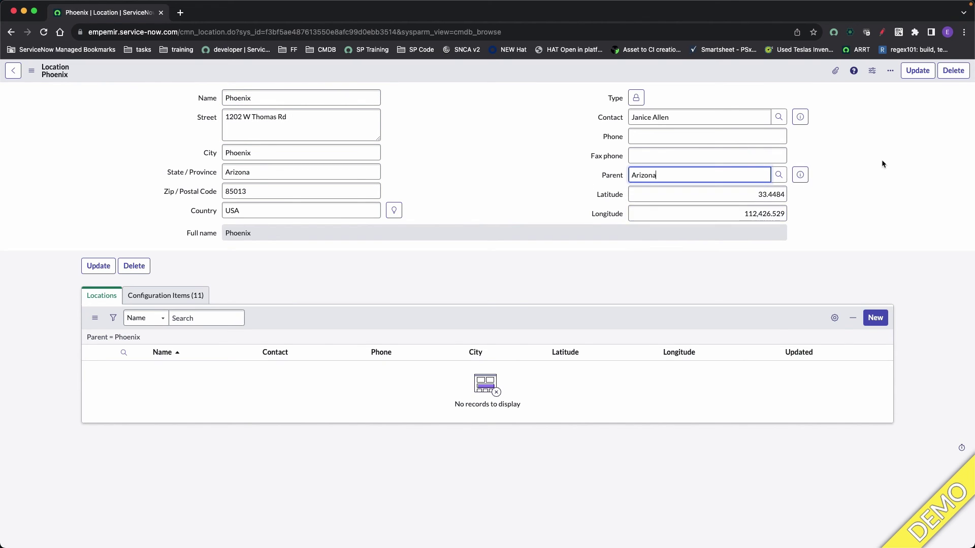
left_click(917, 70)
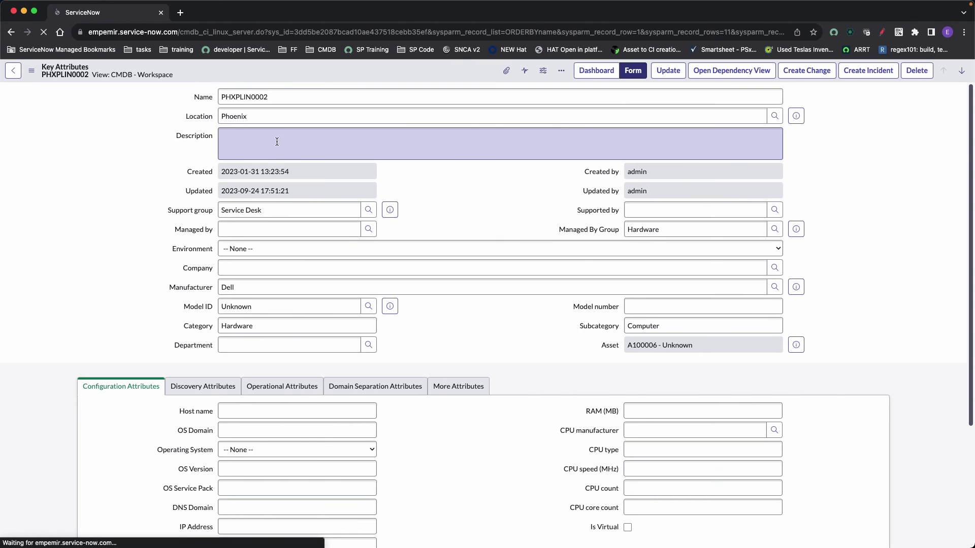
Check the Phoenix location's preview details and its place in the location hierarchy from the PHXPLIN0002 record
left_click(797, 116)
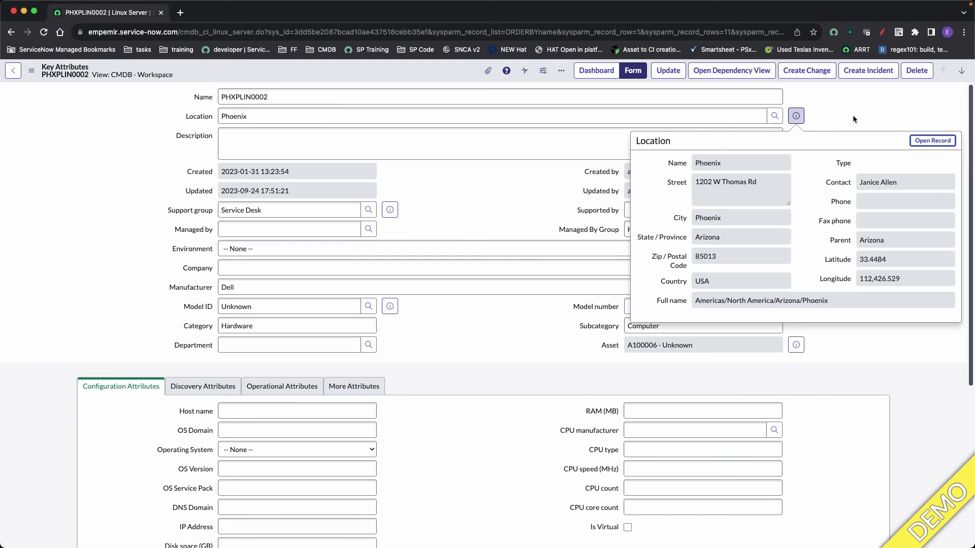
left_click(774, 116)
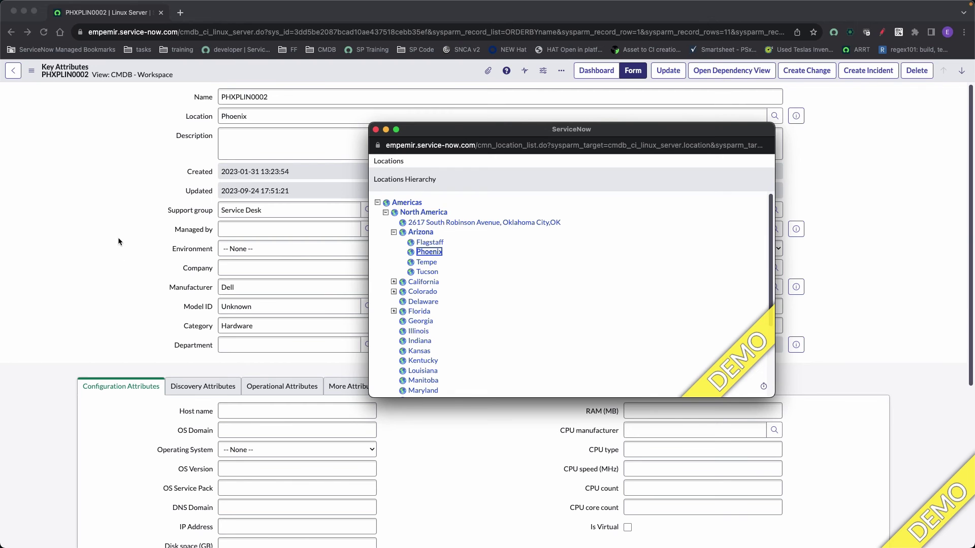
left_click(113, 261)
mouse_move(178, 528)
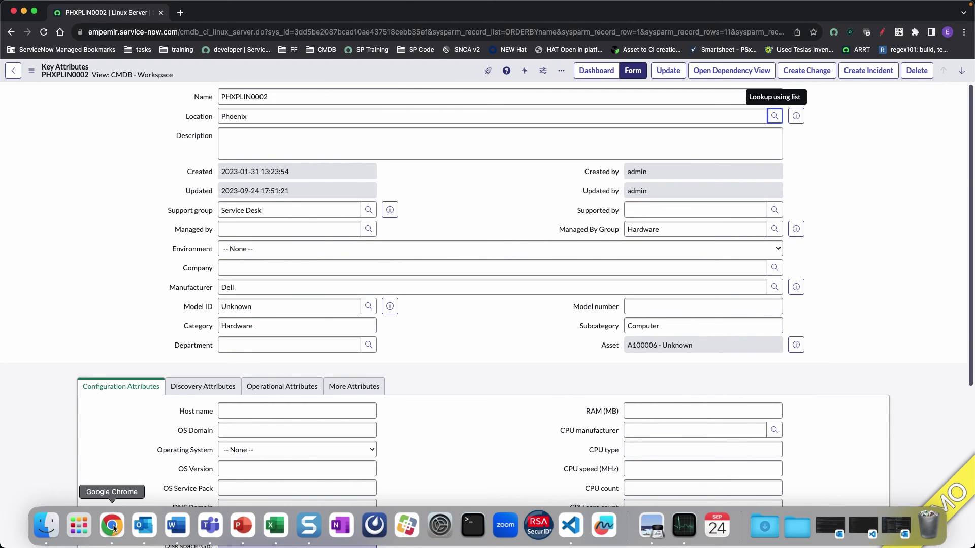
Return to the Hardware list and rerun its Location Parent = Arizona filter to include the Phoenix records
left_click(141, 329)
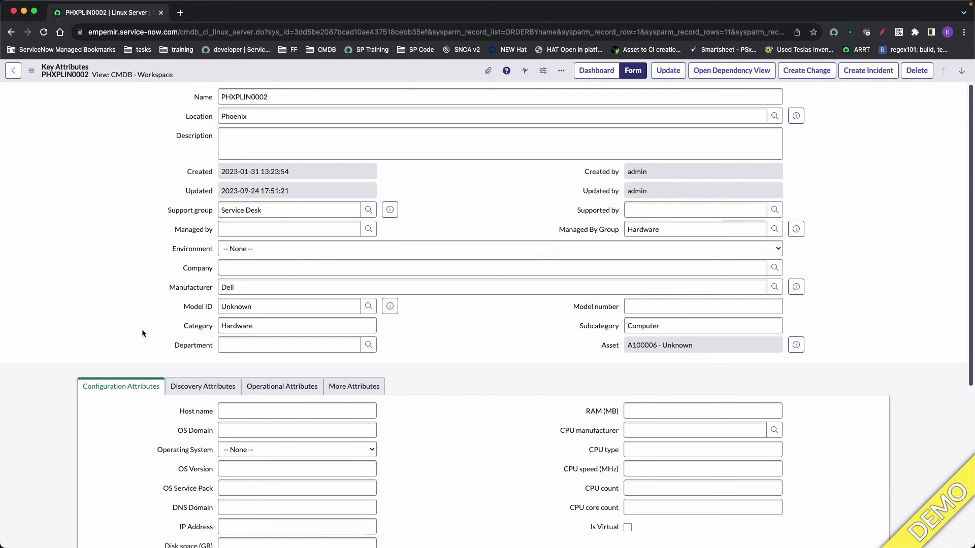
key("super+grave")
left_click(118, 16)
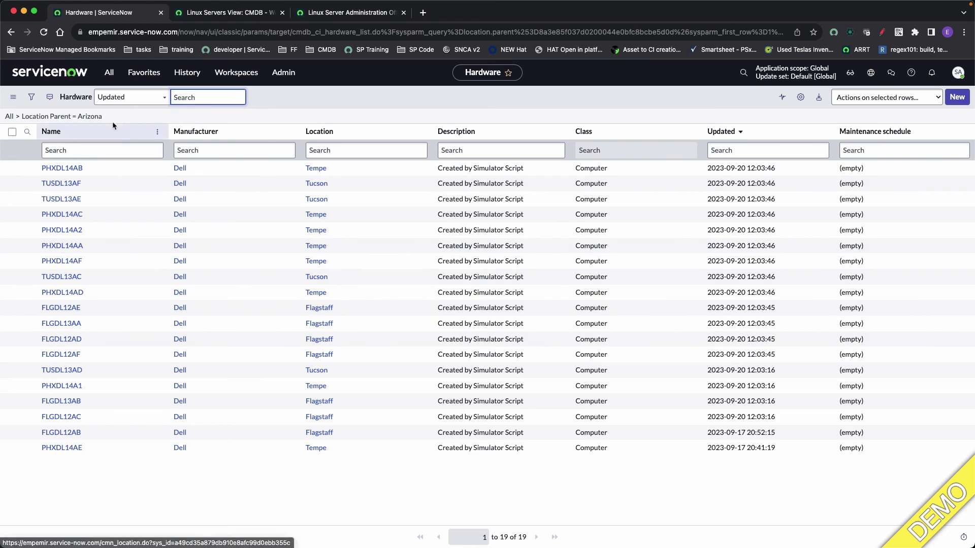
left_click(92, 117)
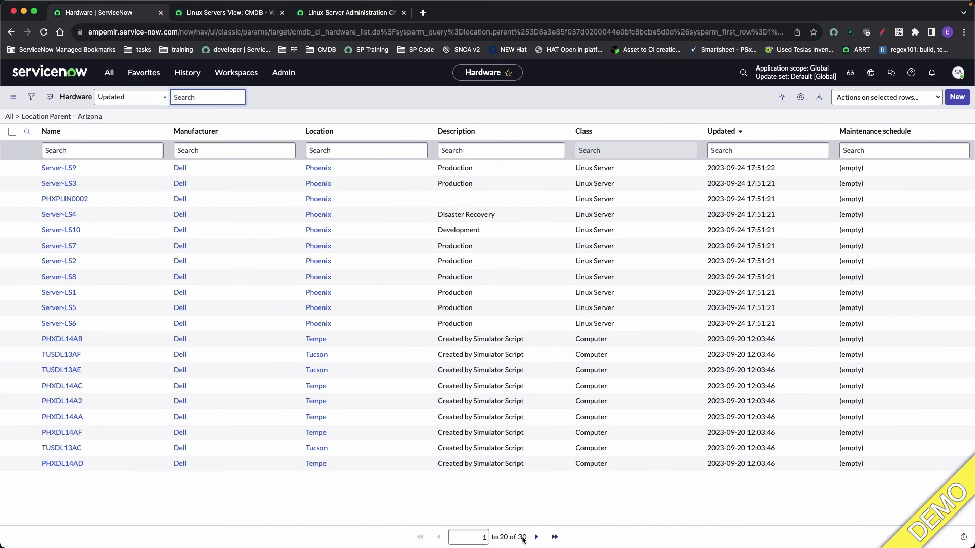
Change the Hardware filter to show records whose location's Full name contains Arizona, and check the record total
left_click(31, 97)
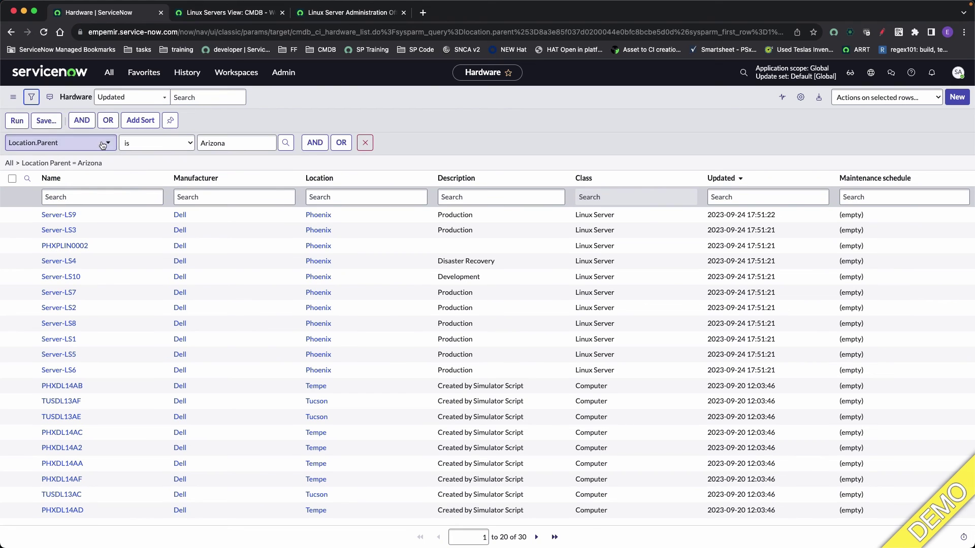
left_click(90, 143)
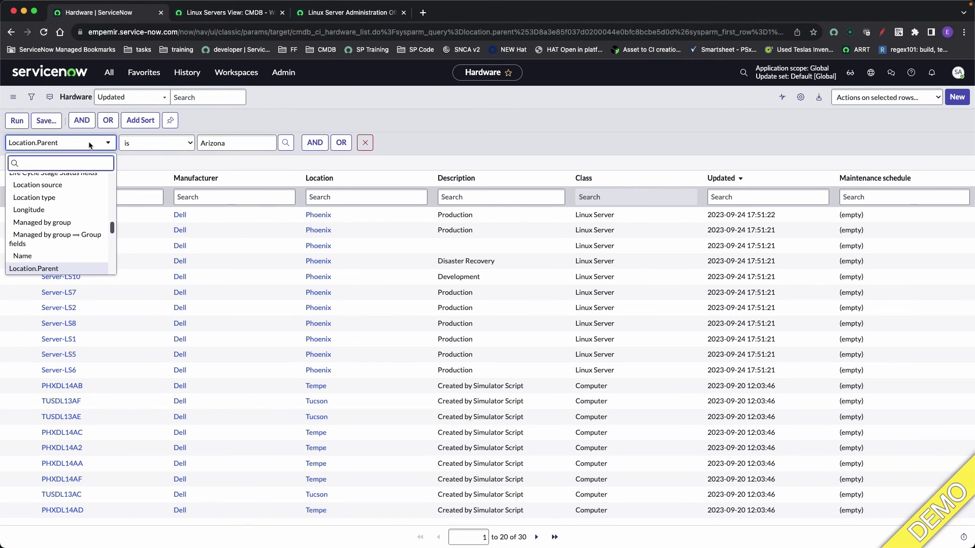
type("loc")
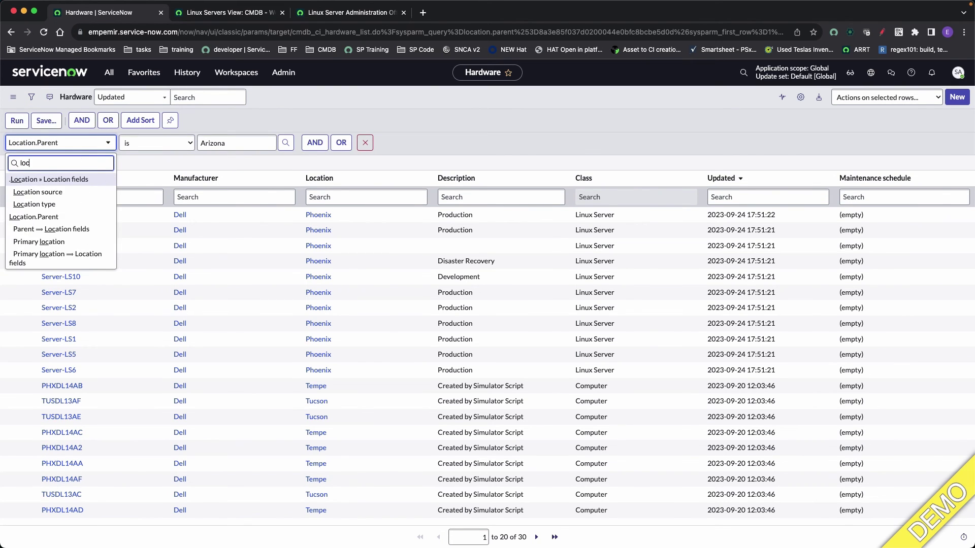
left_click(78, 180)
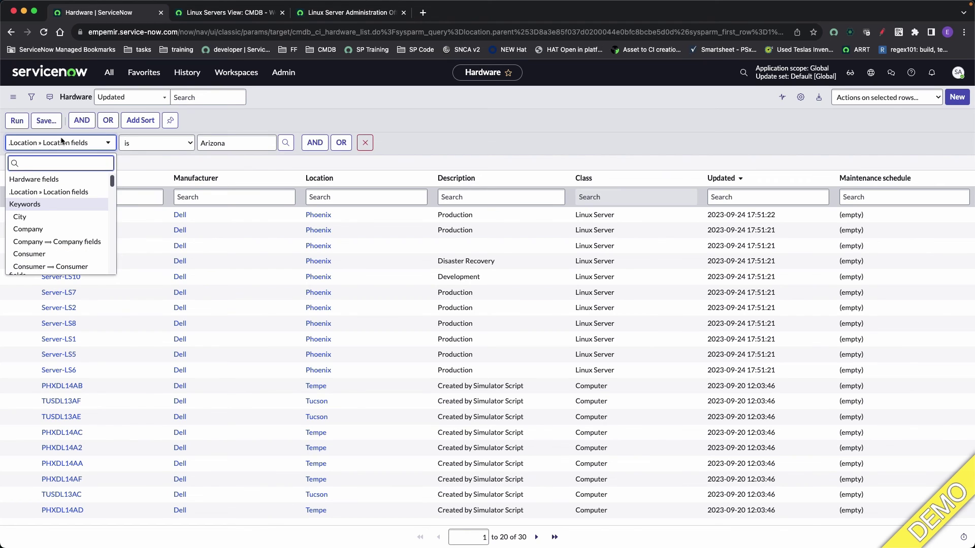
type("full")
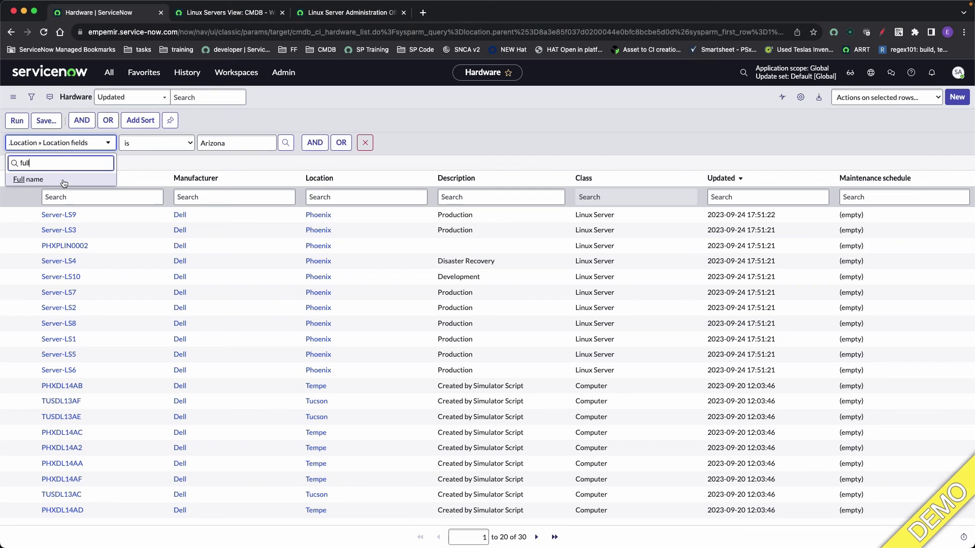
key("Return")
left_click(153, 143)
left_click(142, 166)
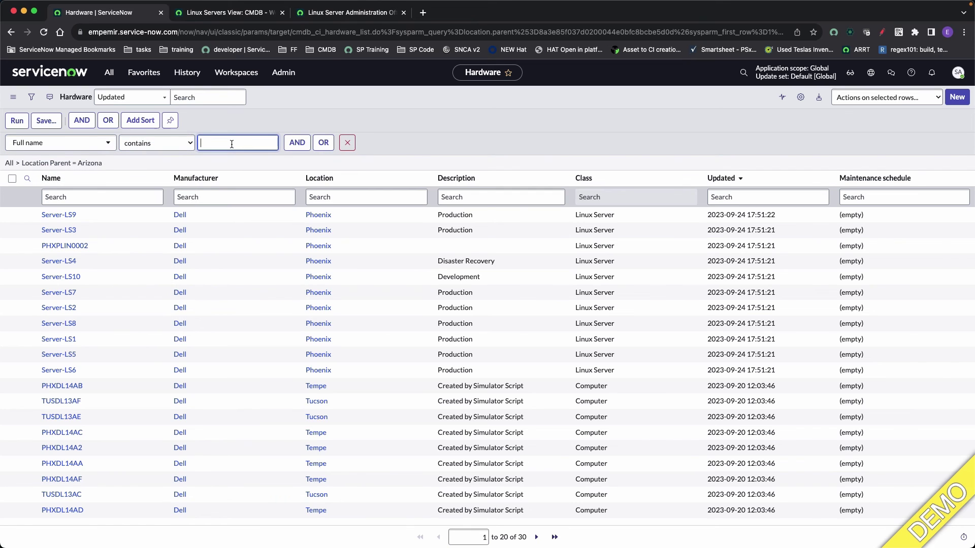
type("Arizona")
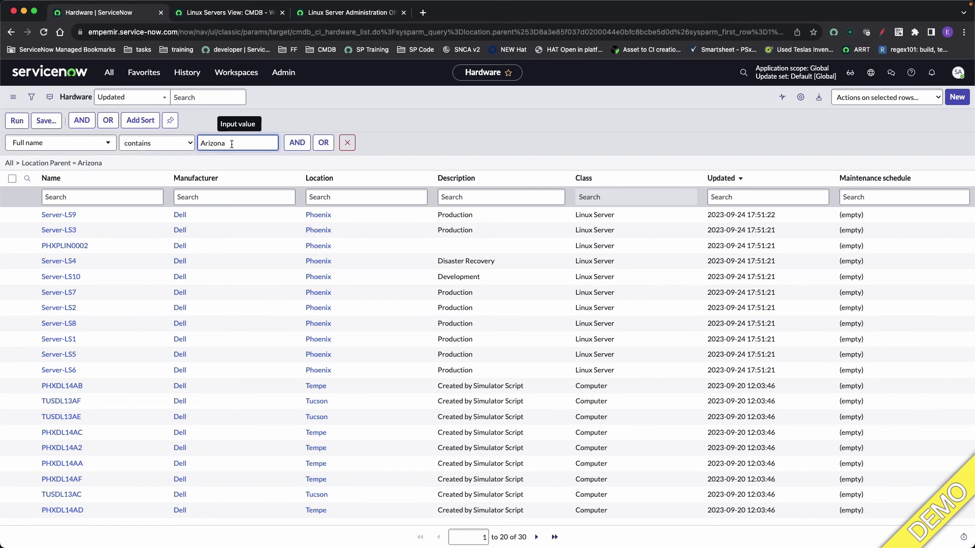
left_click(17, 120)
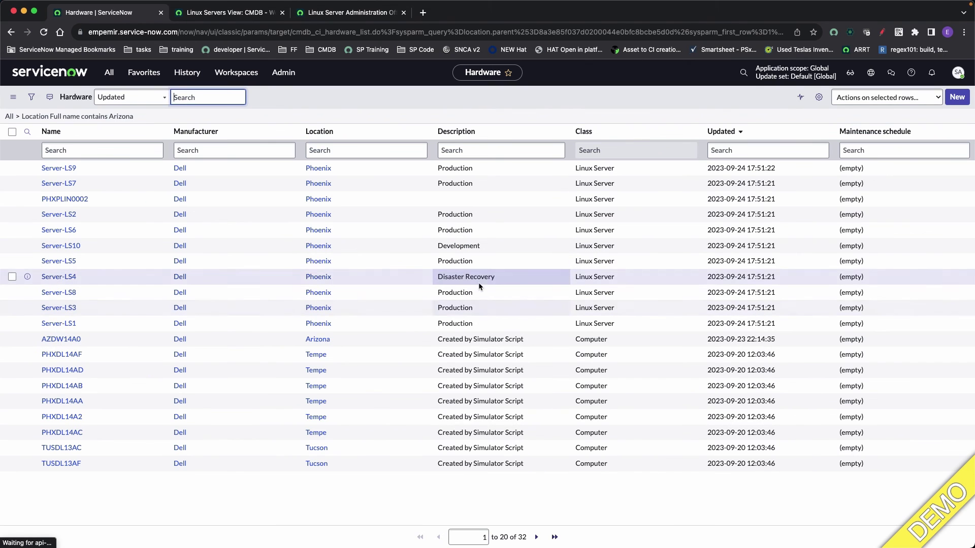
left_click_drag(528, 537, 517, 537)
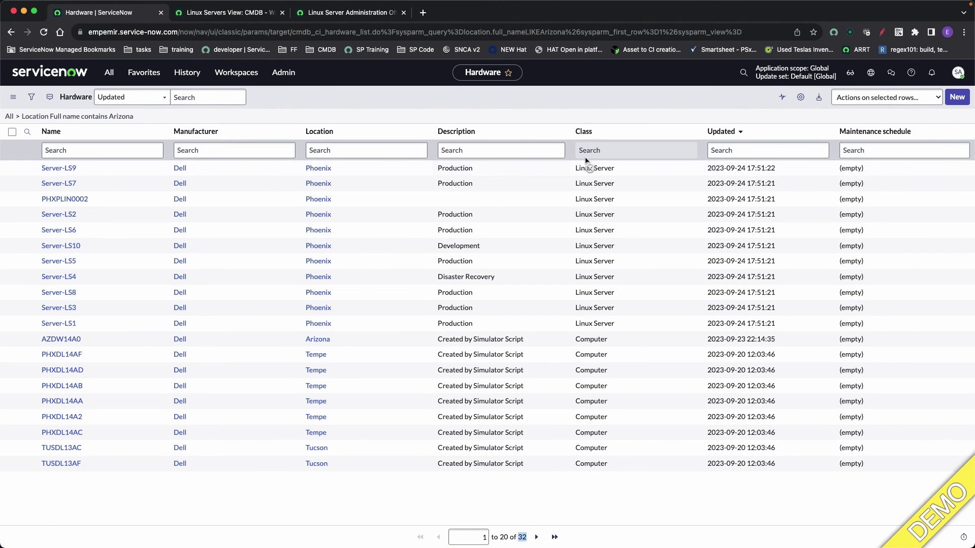
Group the filtered Hardware list by Location and collapse the Flagstaff, Tempe and Tucson groups
right_click(331, 134)
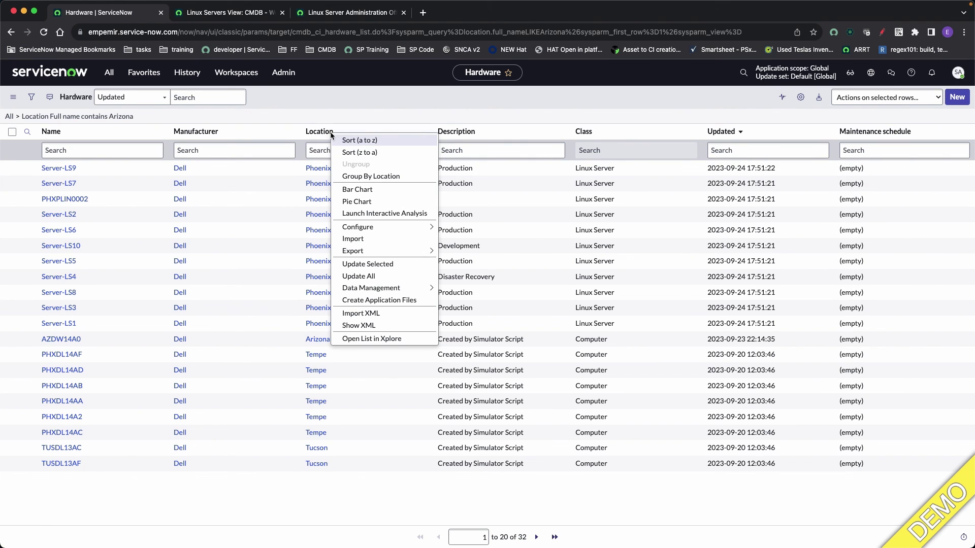
left_click(382, 174)
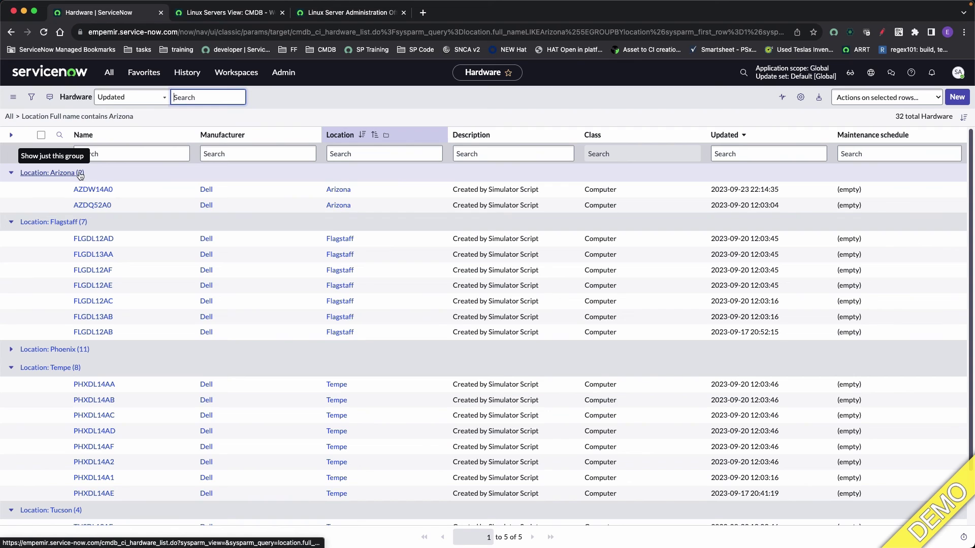
left_click(11, 221)
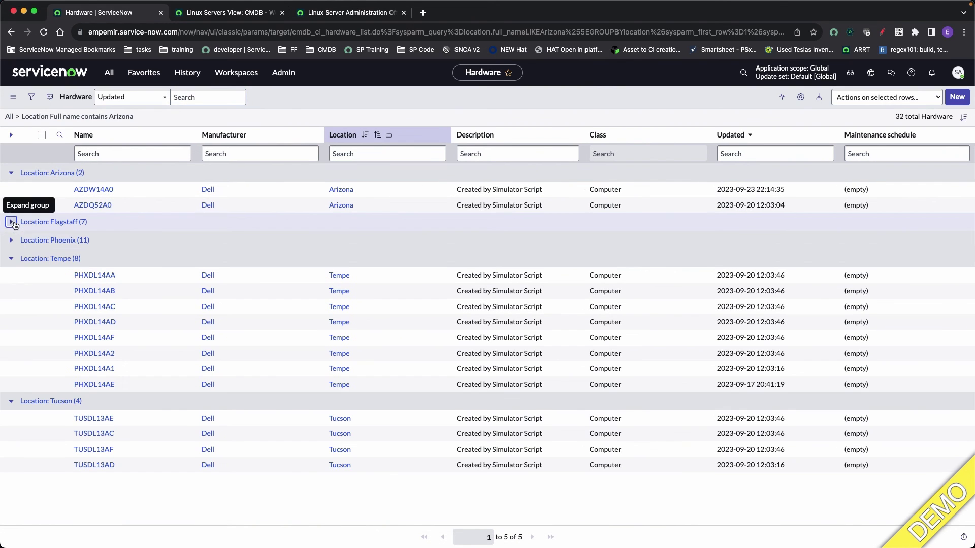
left_click(12, 259)
left_click(11, 276)
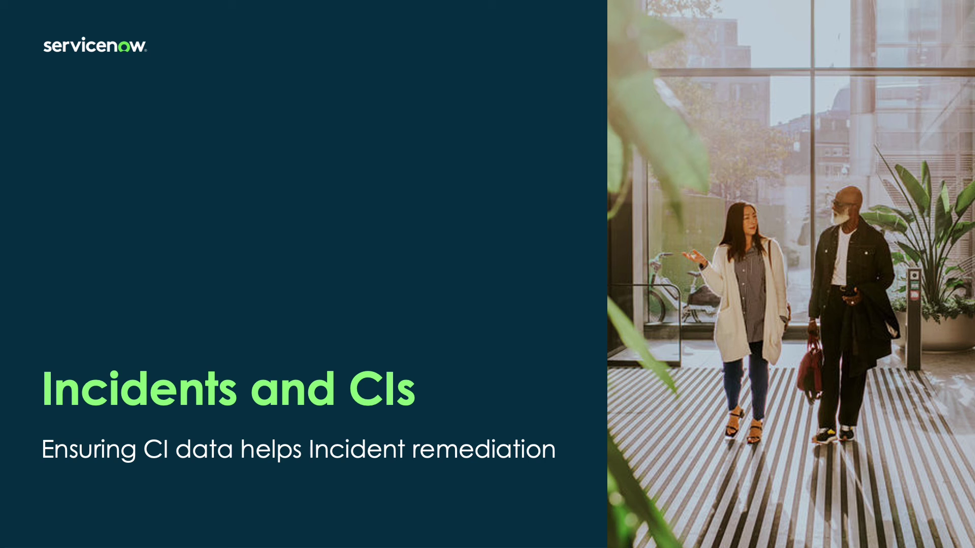
key("Right")
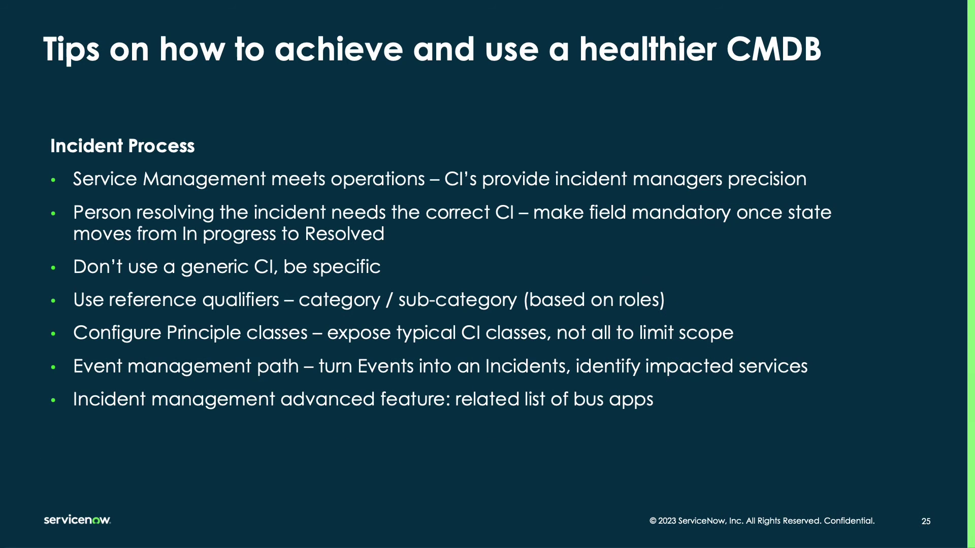